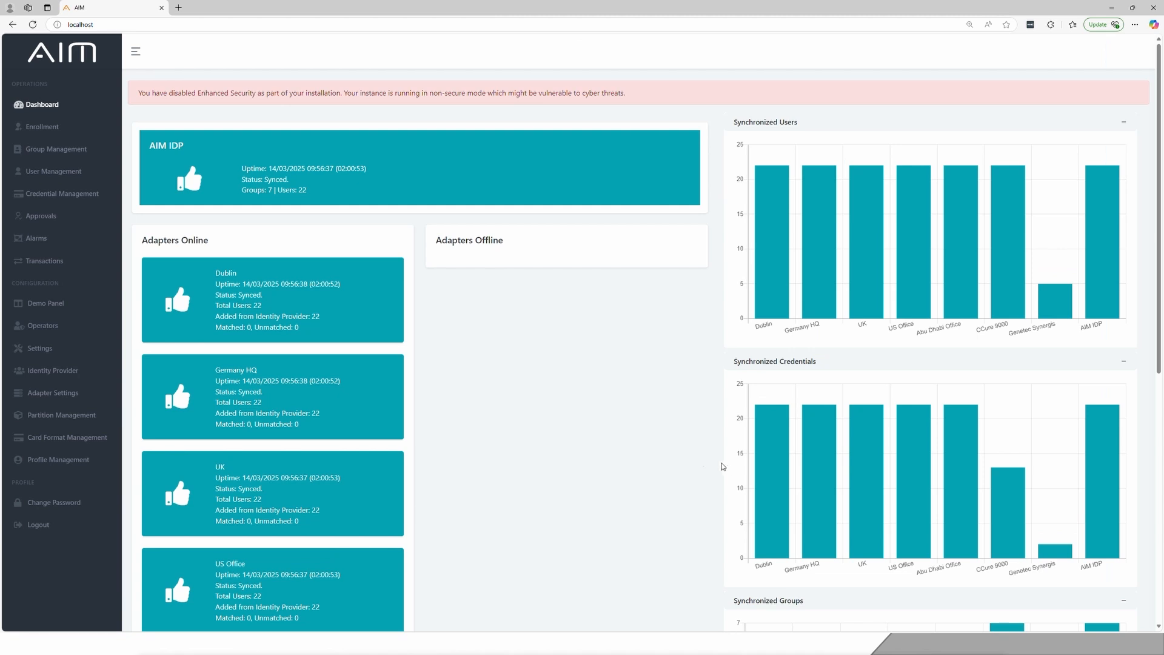
Show the dashboard full screen and examine the identity provider, adapter statuses and the synchronized users, credentials and groups charts.
{"action": "key", "text": "alt"}
{"action": "key", "text": "F11"}
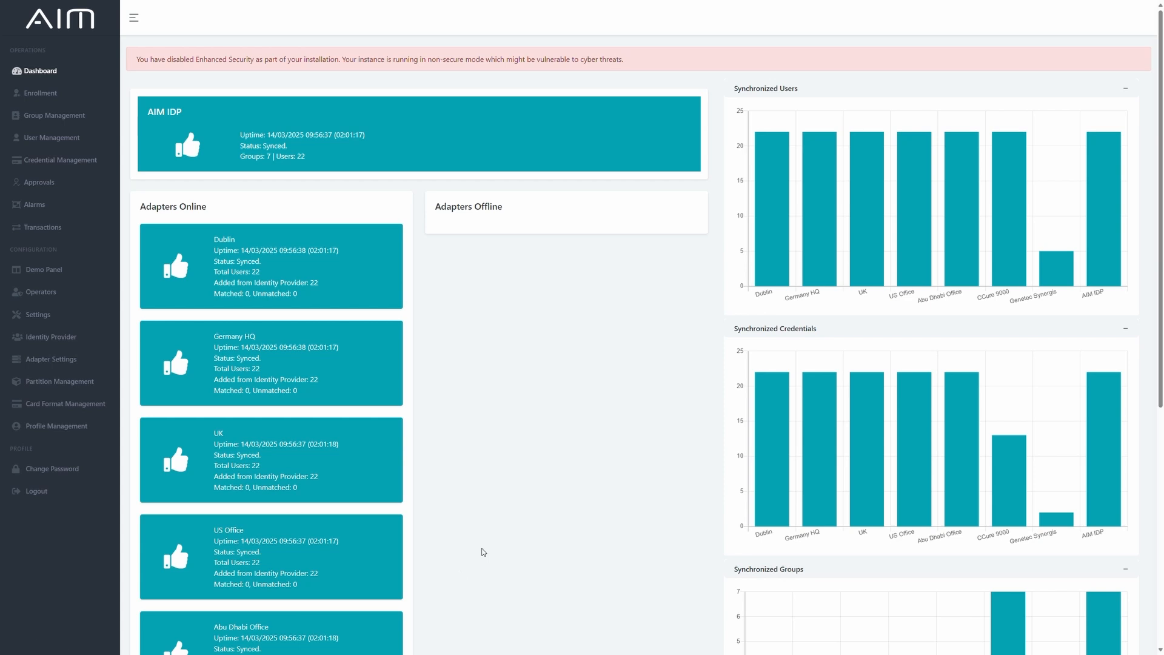
{"action": "scroll", "coordinate": [482, 550], "scroll_direction": "down", "scroll_amount": 4}
{"action": "scroll", "coordinate": [631, 326], "scroll_direction": "down", "scroll_amount": 1}
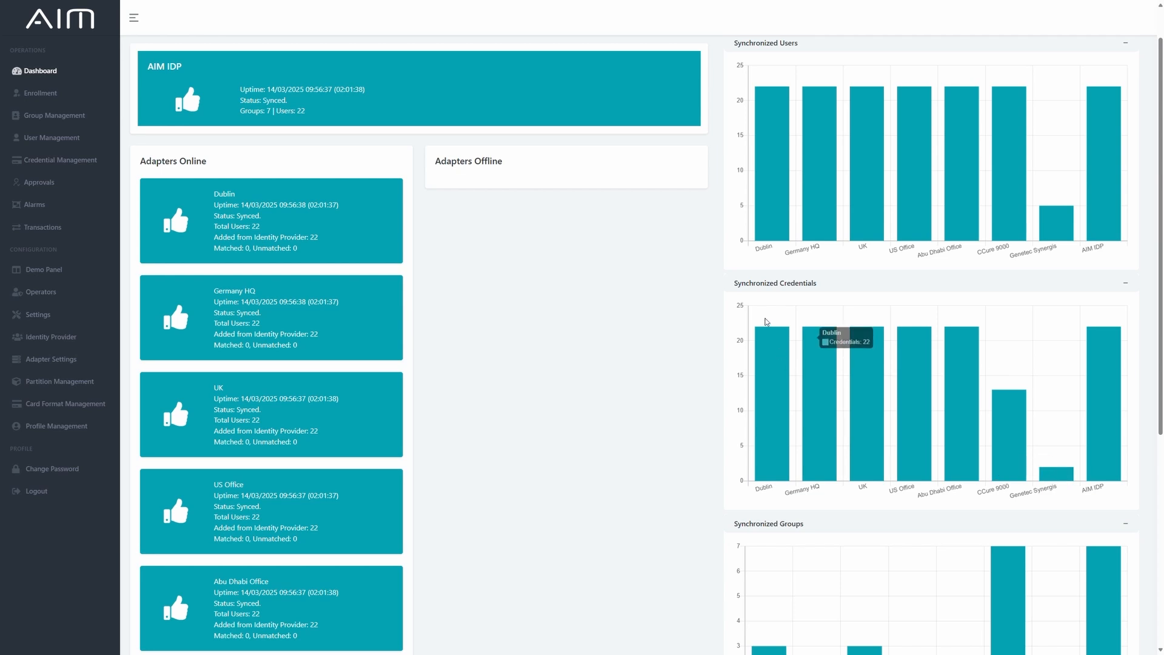
{"action": "mouse_move", "coordinate": [1015, 459]}
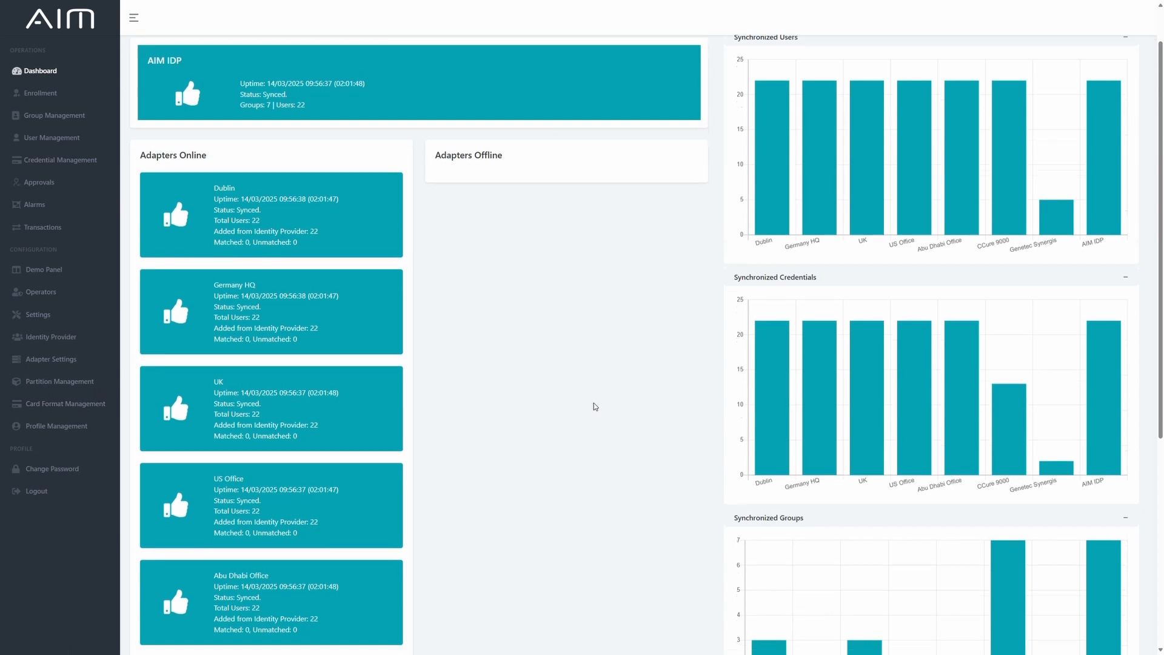
{"action": "scroll", "coordinate": [594, 402], "scroll_direction": "down", "scroll_amount": 2}
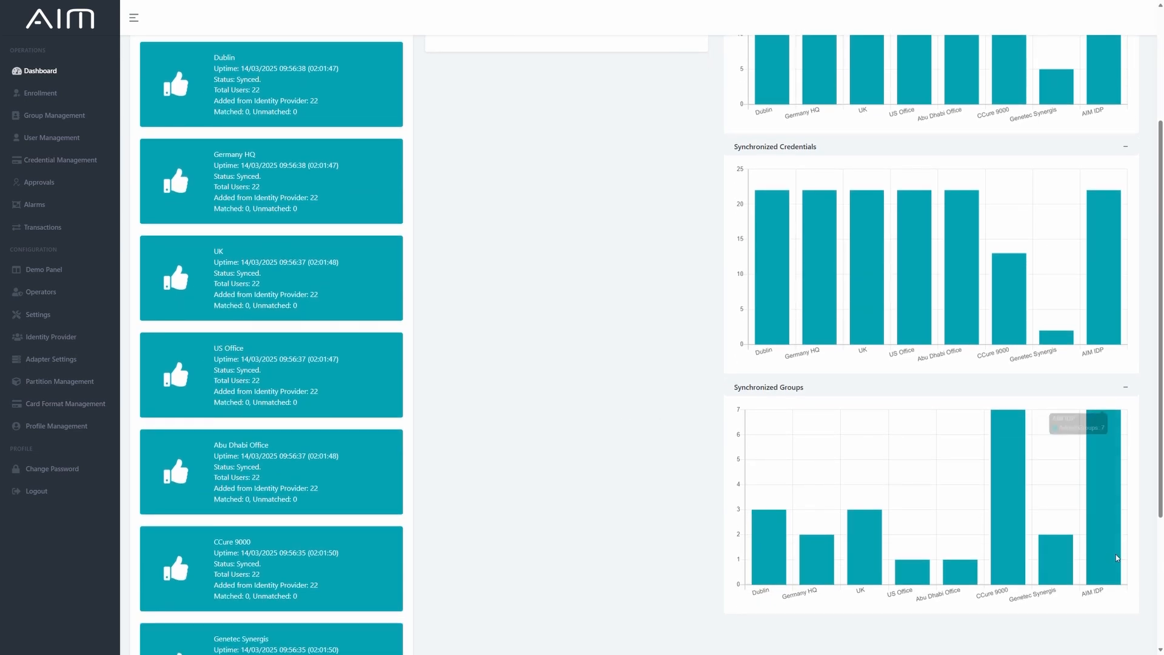
{"action": "mouse_move", "coordinate": [758, 557]}
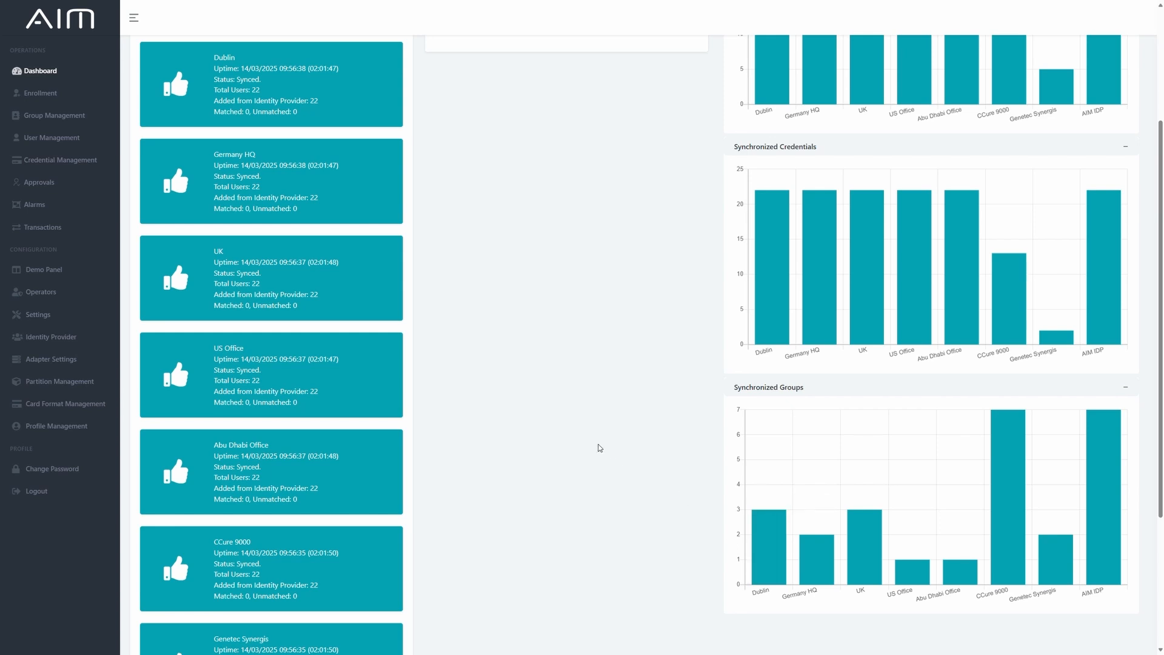
{"action": "scroll", "coordinate": [594, 452], "scroll_direction": "up", "scroll_amount": 2}
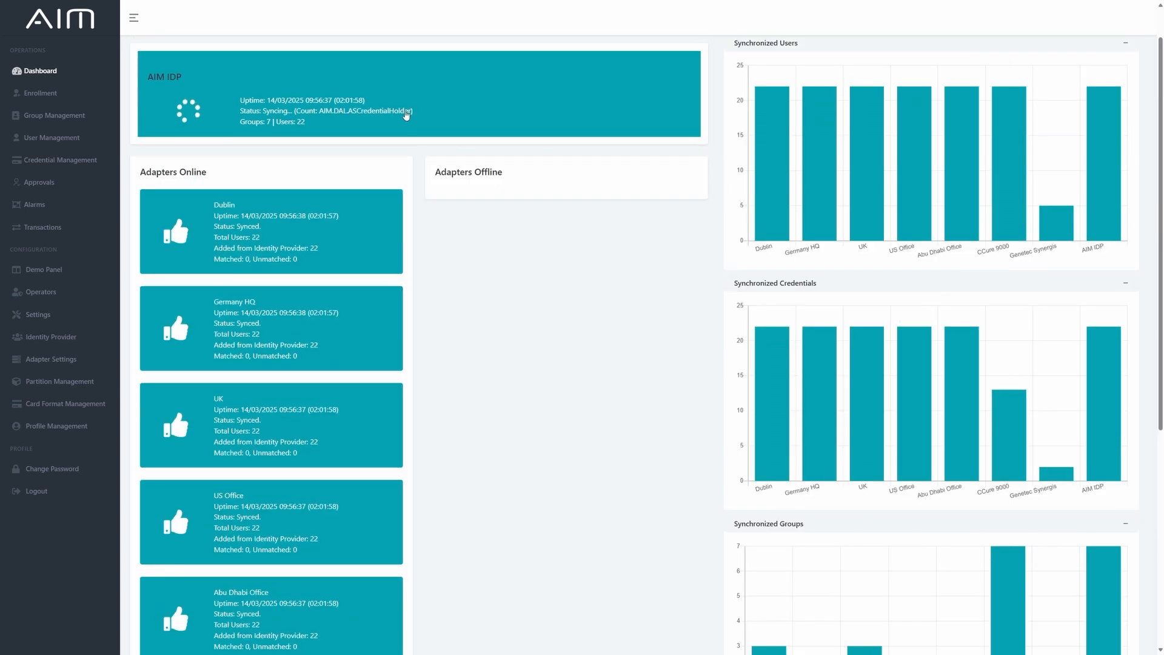
View the identity provider settings and open the Genetec Synergis adapter's settings for editing.
{"action": "left_click", "coordinate": [50, 339]}
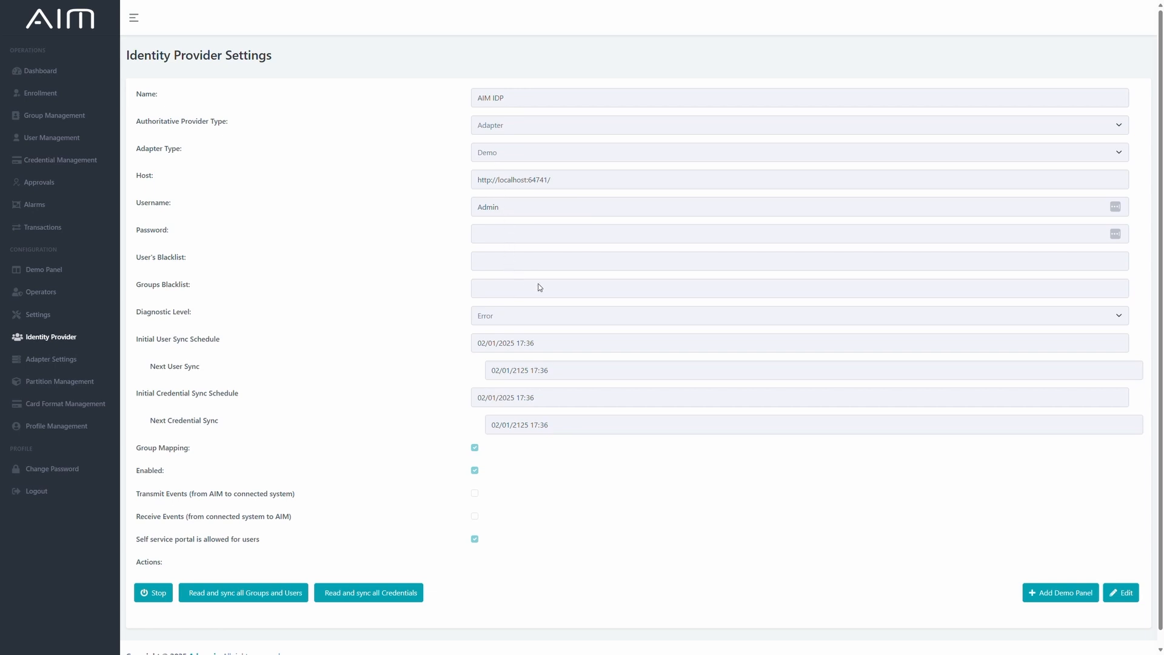
{"action": "left_click", "coordinate": [77, 366]}
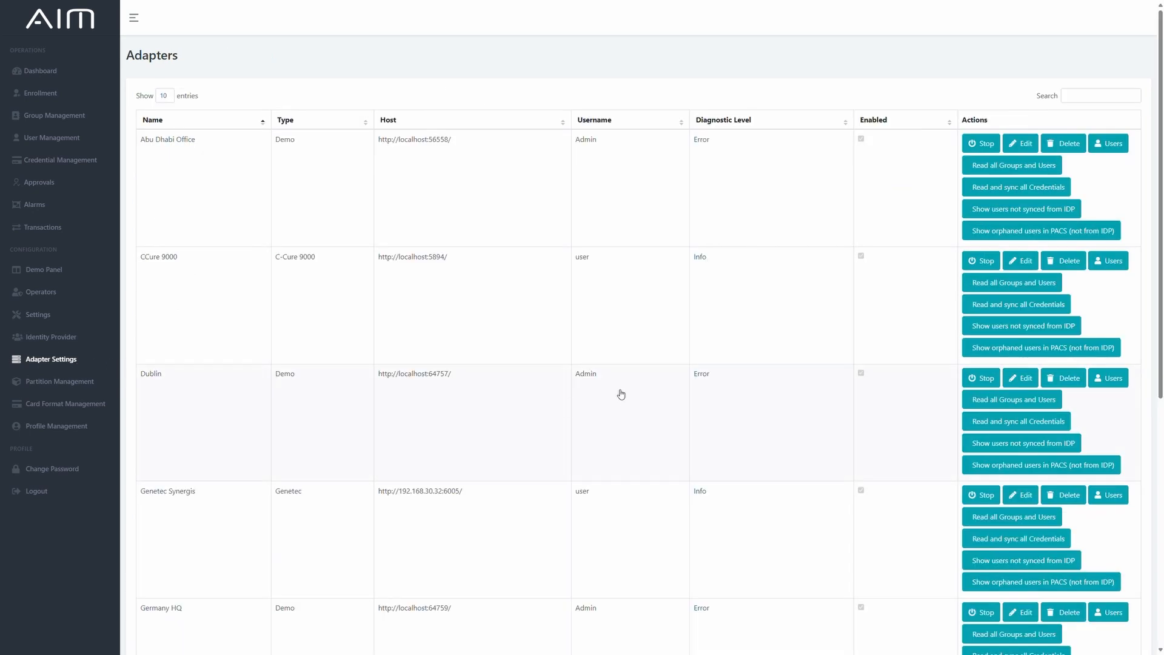
{"action": "scroll", "coordinate": [623, 400], "scroll_direction": "down", "scroll_amount": 5}
{"action": "scroll", "coordinate": [621, 394], "scroll_direction": "down", "scroll_amount": 2}
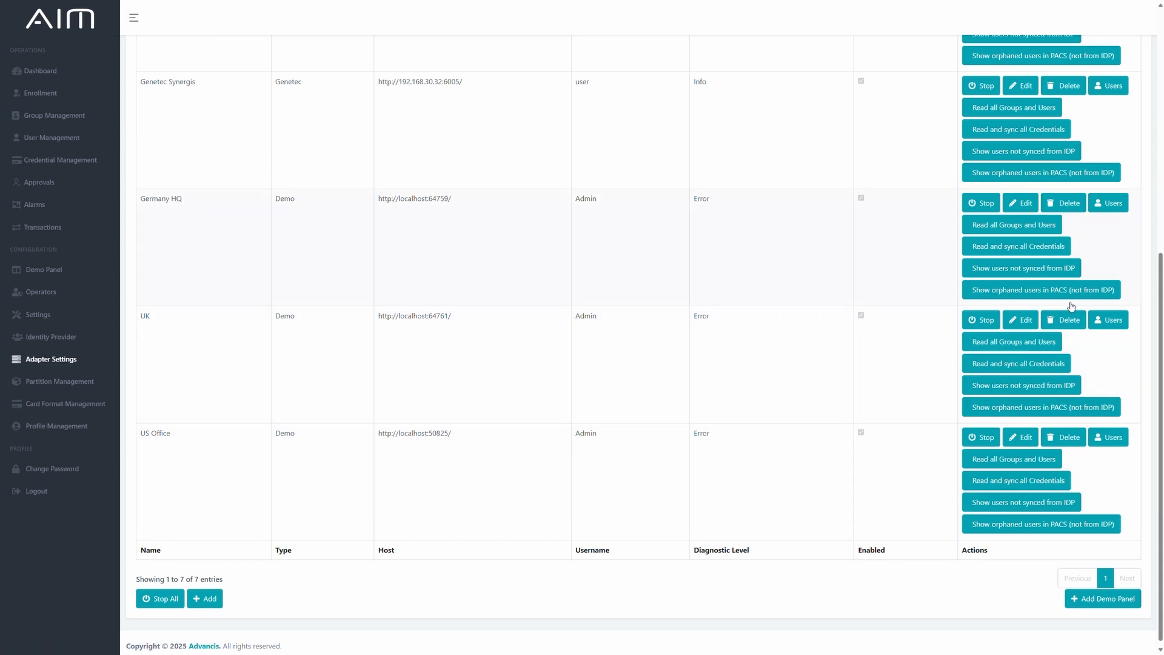
{"action": "scroll", "coordinate": [910, 255], "scroll_direction": "up", "scroll_amount": 2}
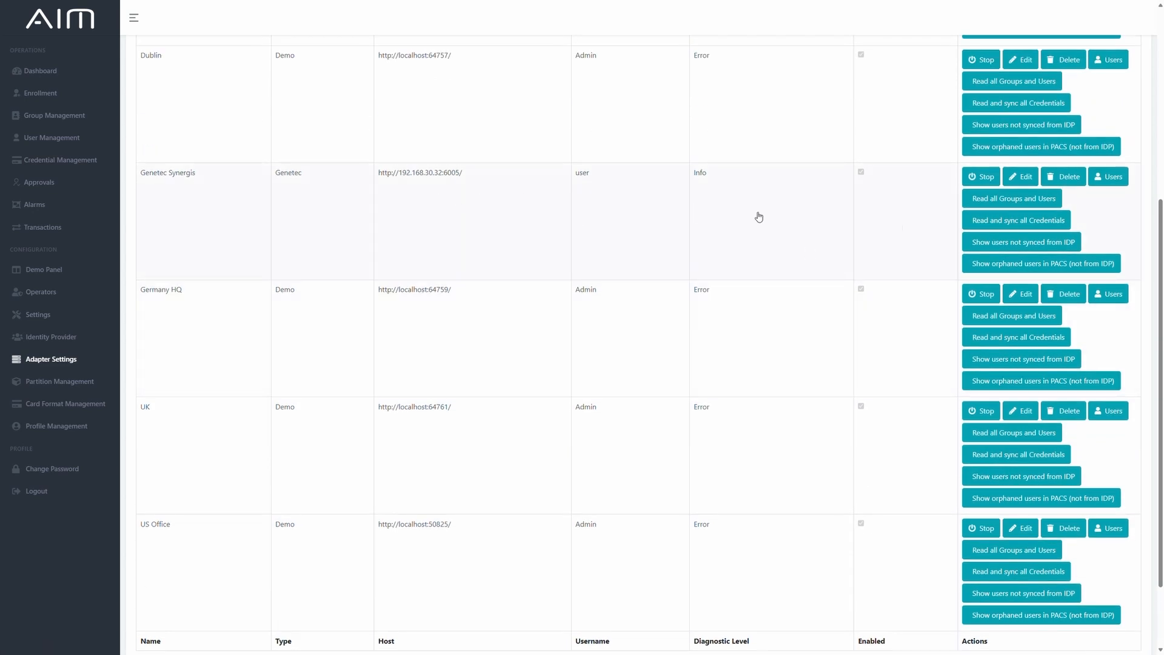
{"action": "left_click", "coordinate": [1025, 177]}
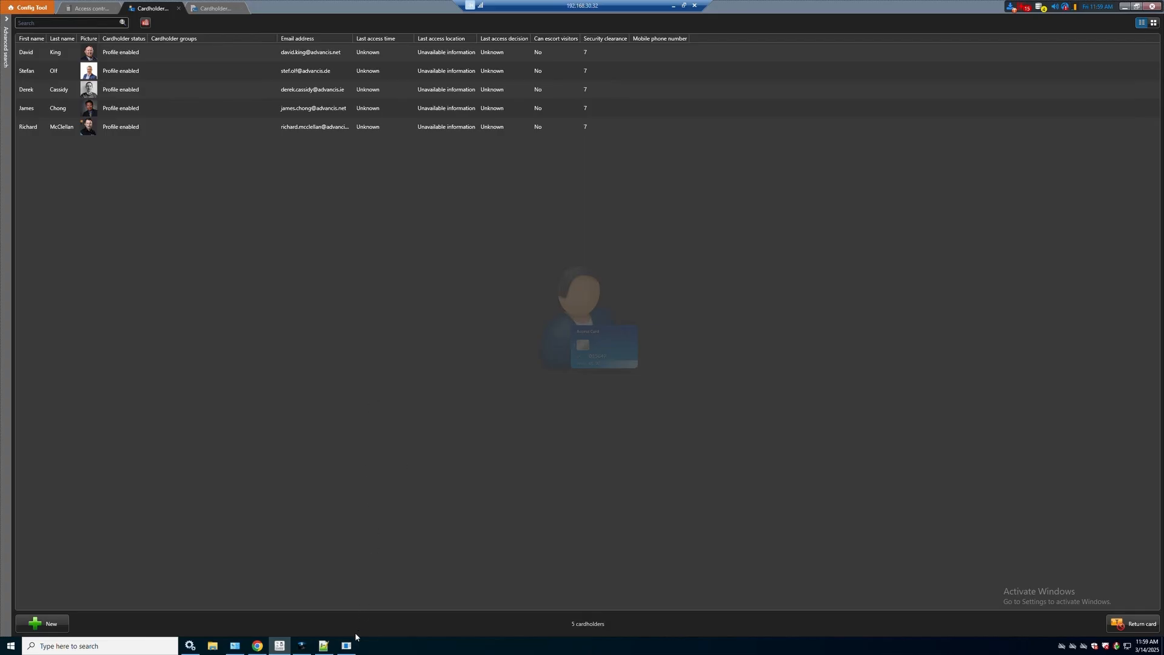
On the remote Genetec server, inspect the PLAI Adapter Configuration and the Synergis PLAI Adapter entry in Windows Services.
{"action": "left_click", "coordinate": [348, 650]}
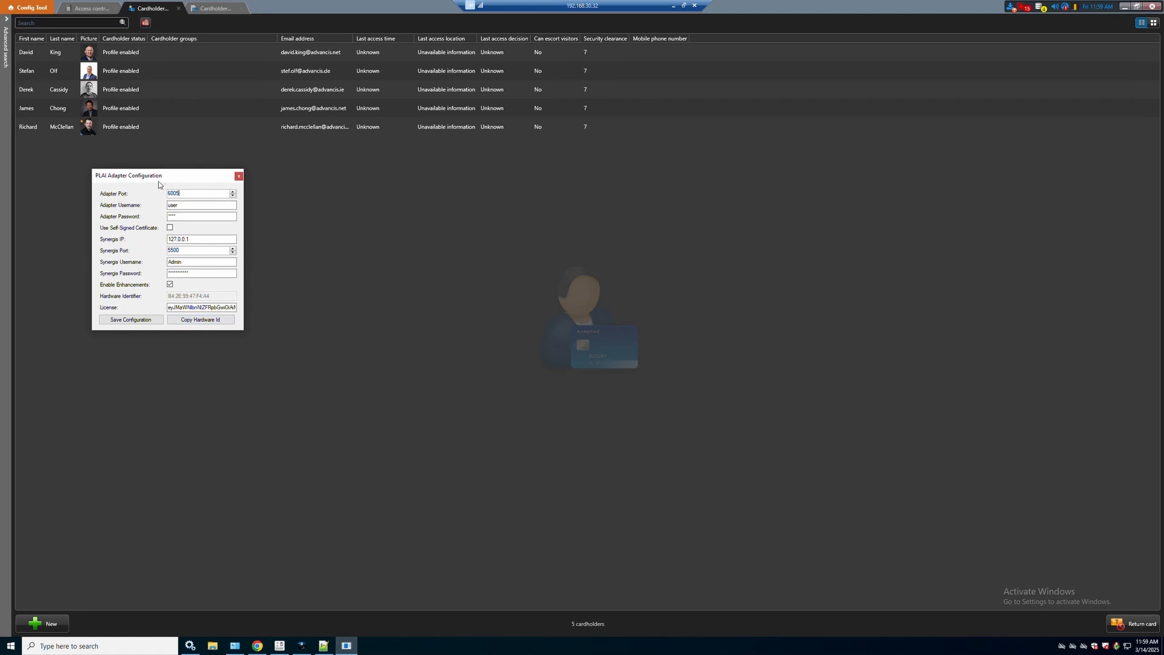
{"action": "left_click", "coordinate": [193, 643]}
{"action": "left_click_drag", "start_coordinate": [406, 194], "coordinate": [503, 187]}
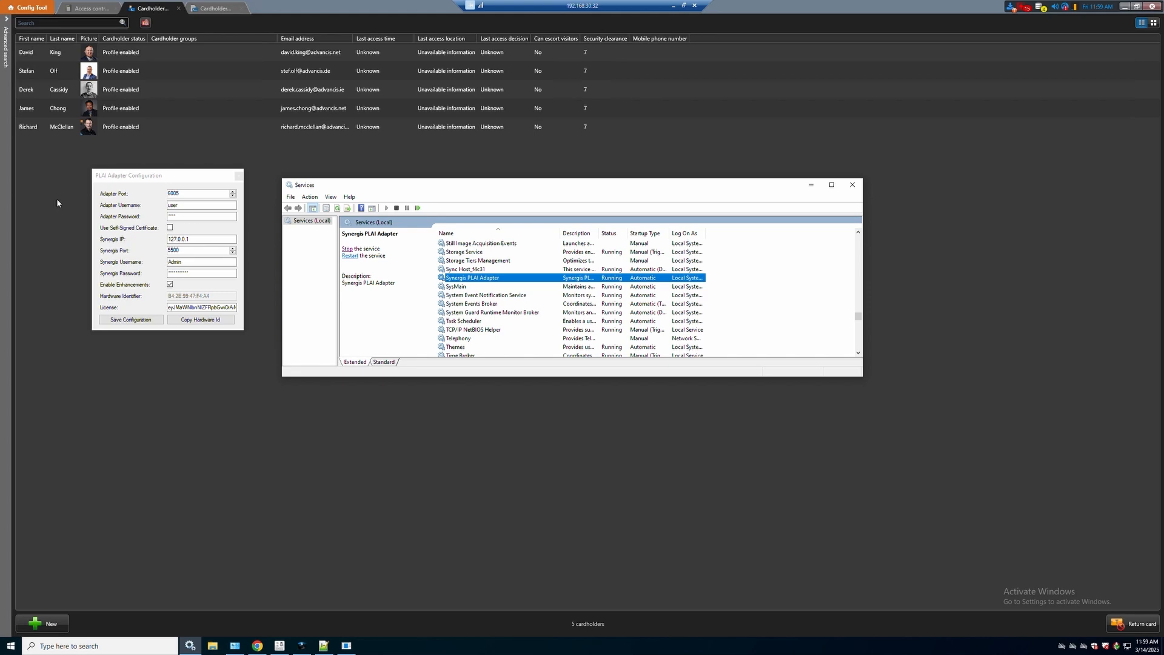
{"action": "left_click", "coordinate": [812, 186]}
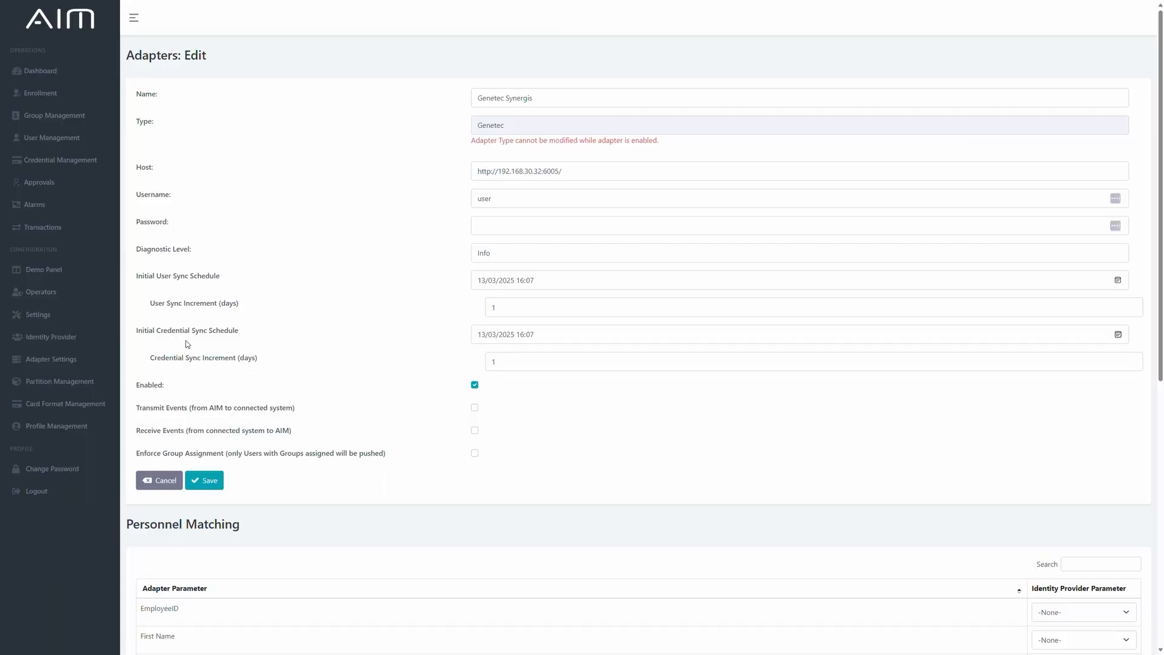
In AIM, examine which adapter partitions are matched to the Headquarters and Office complex partitions.
{"action": "left_click", "coordinate": [55, 383]}
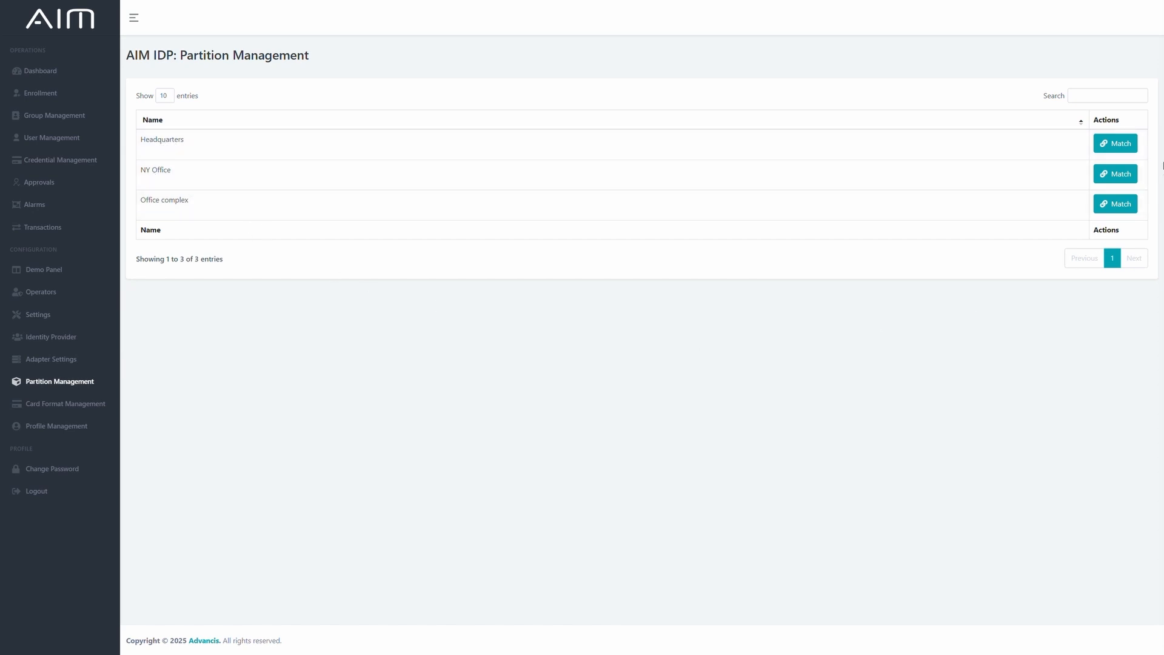
{"action": "left_click", "coordinate": [1116, 143]}
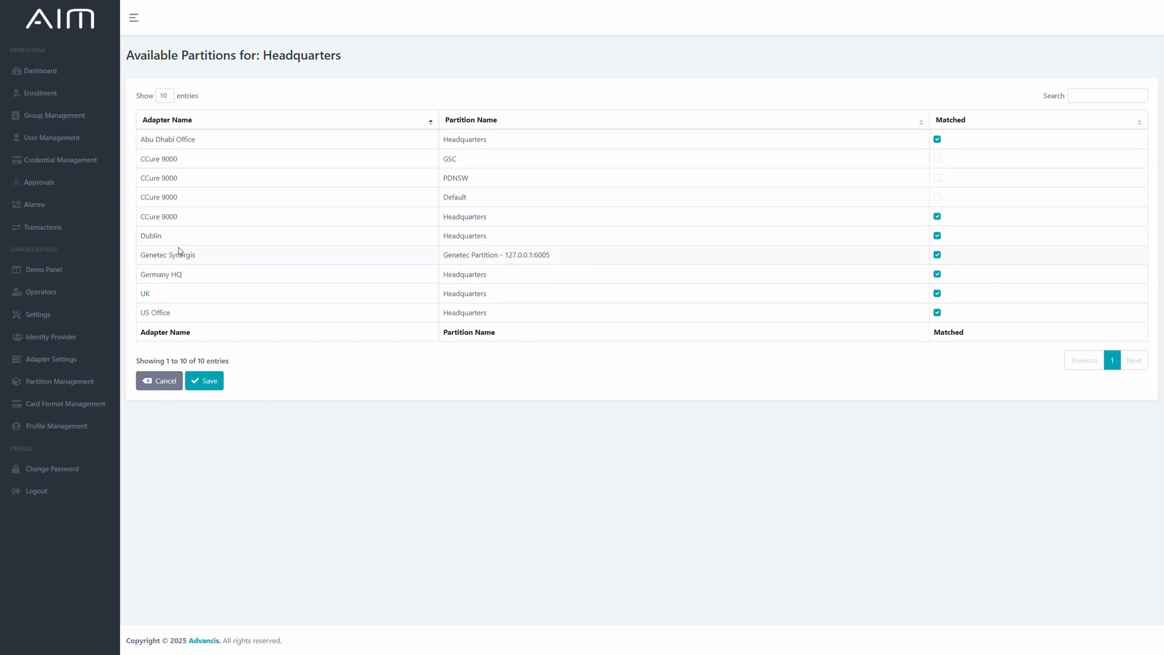
{"action": "left_click", "coordinate": [167, 389]}
{"action": "left_click", "coordinate": [187, 194]}
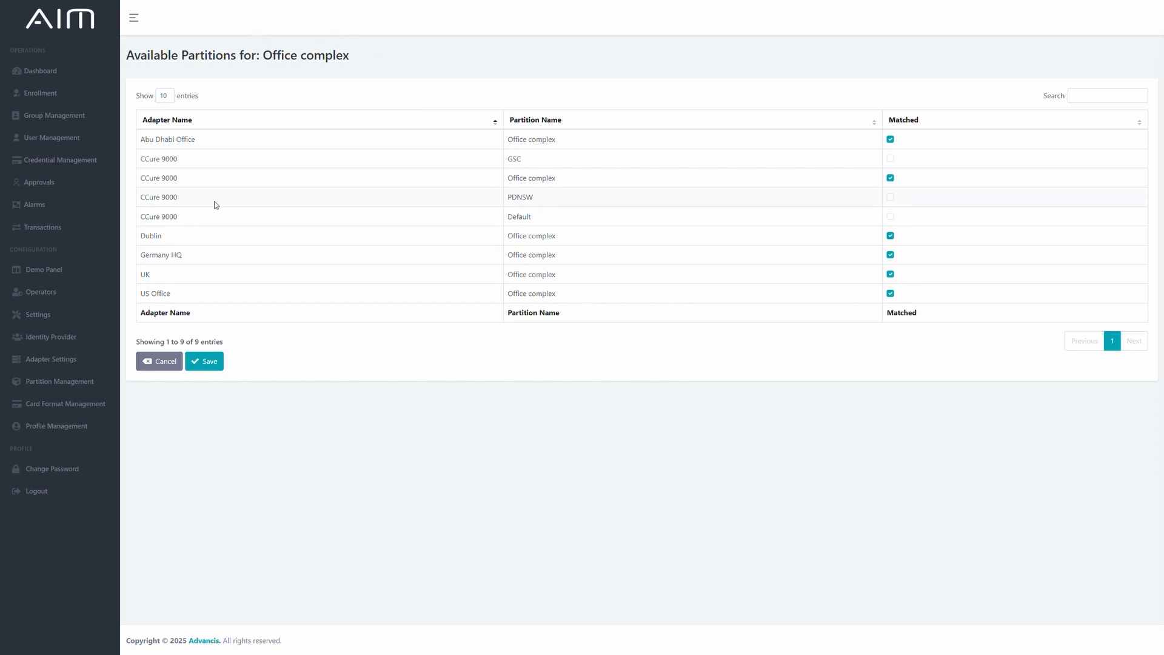
Examine the adapter card formats matched to HID Corp 1000, showing 25 entries, and those matched to Wiegand 26 on both result pages.
{"action": "left_click", "coordinate": [83, 403]}
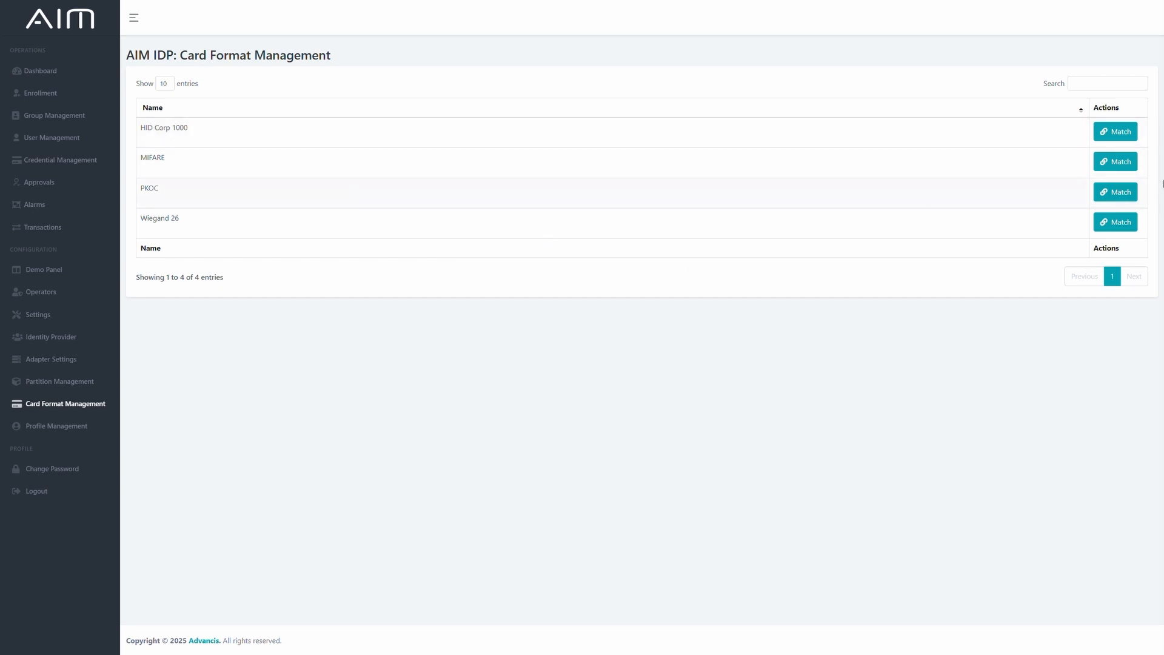
{"action": "left_click", "coordinate": [1119, 132]}
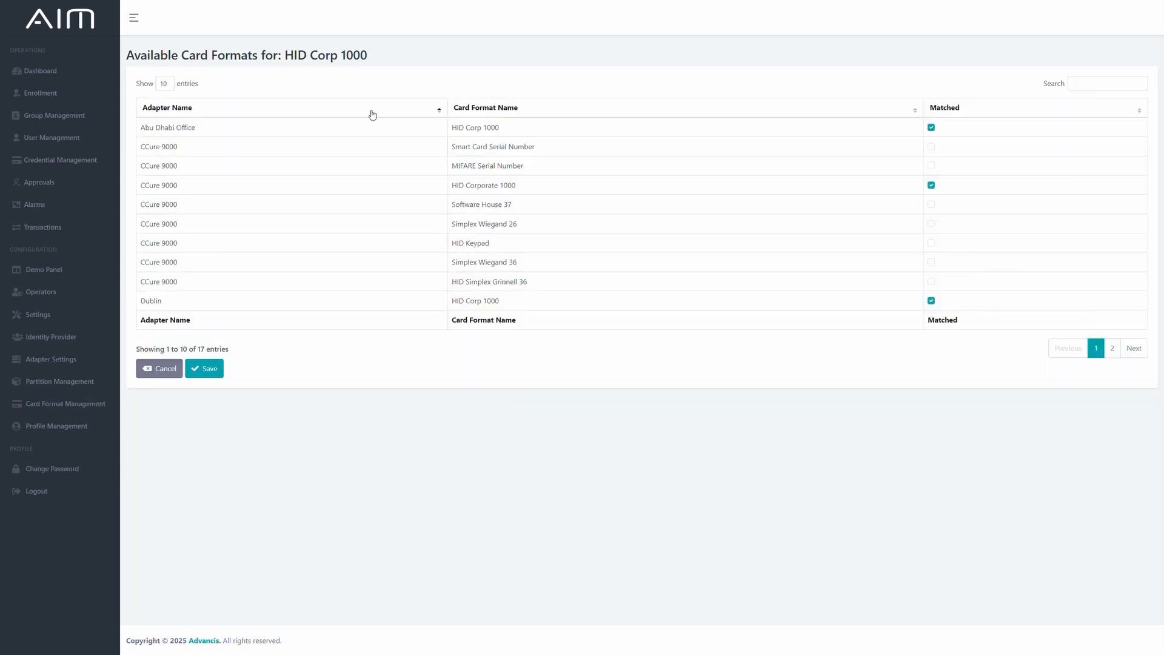
{"action": "left_click", "coordinate": [164, 84]}
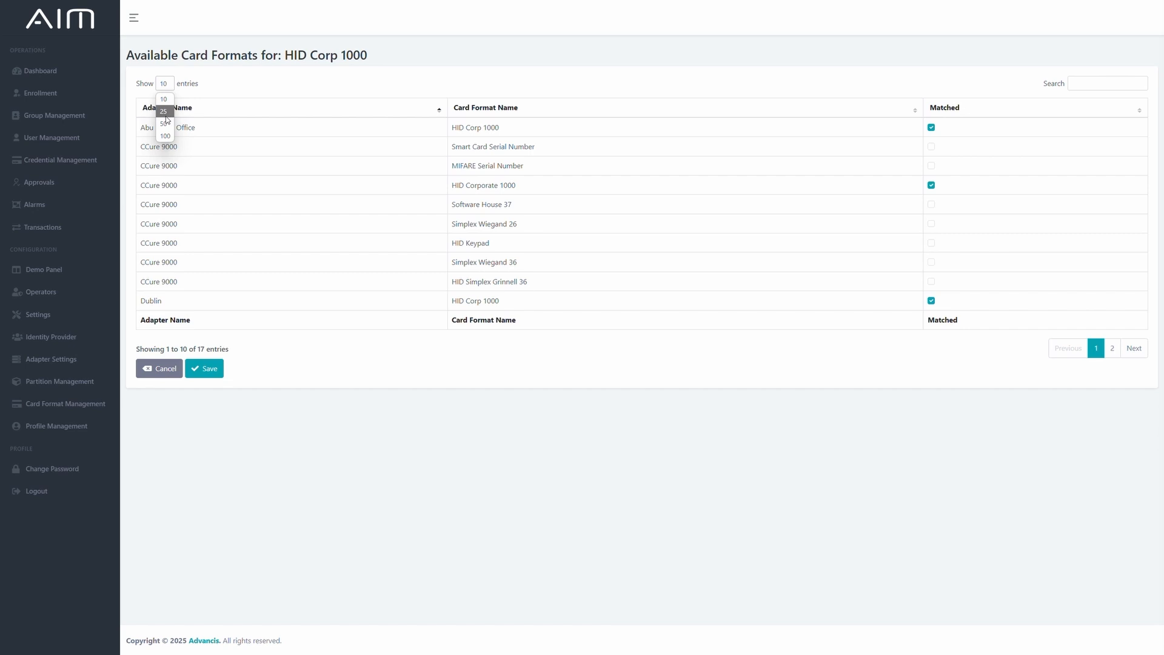
{"action": "left_click", "coordinate": [164, 111]}
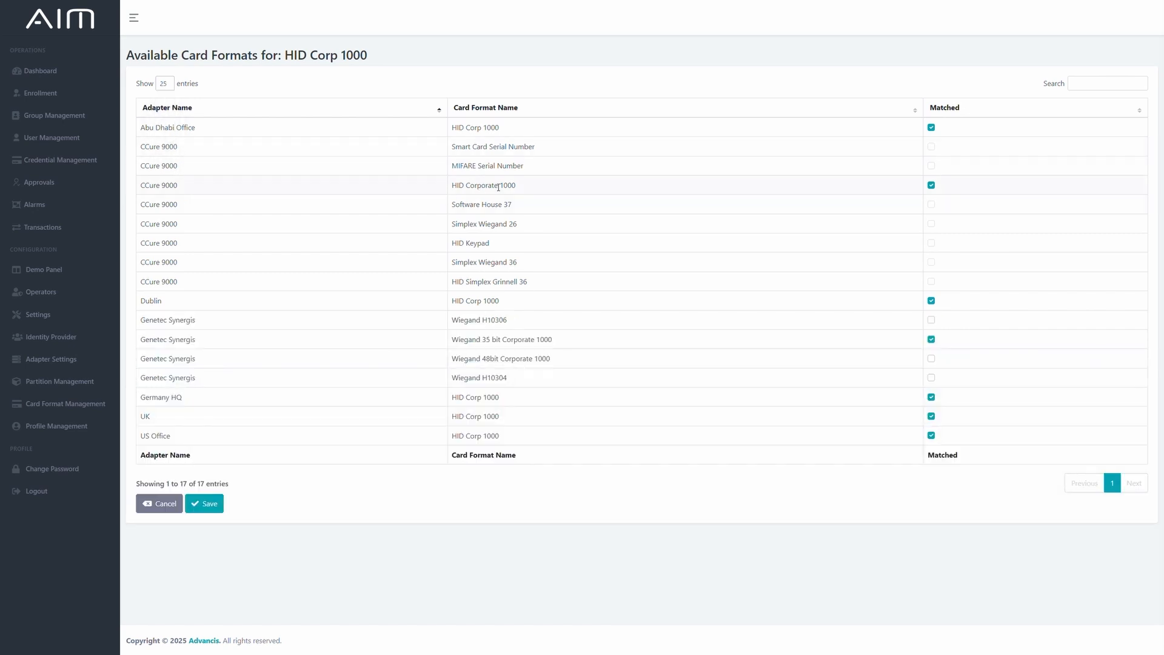
{"action": "left_click_drag", "start_coordinate": [528, 193], "coordinate": [455, 196]}
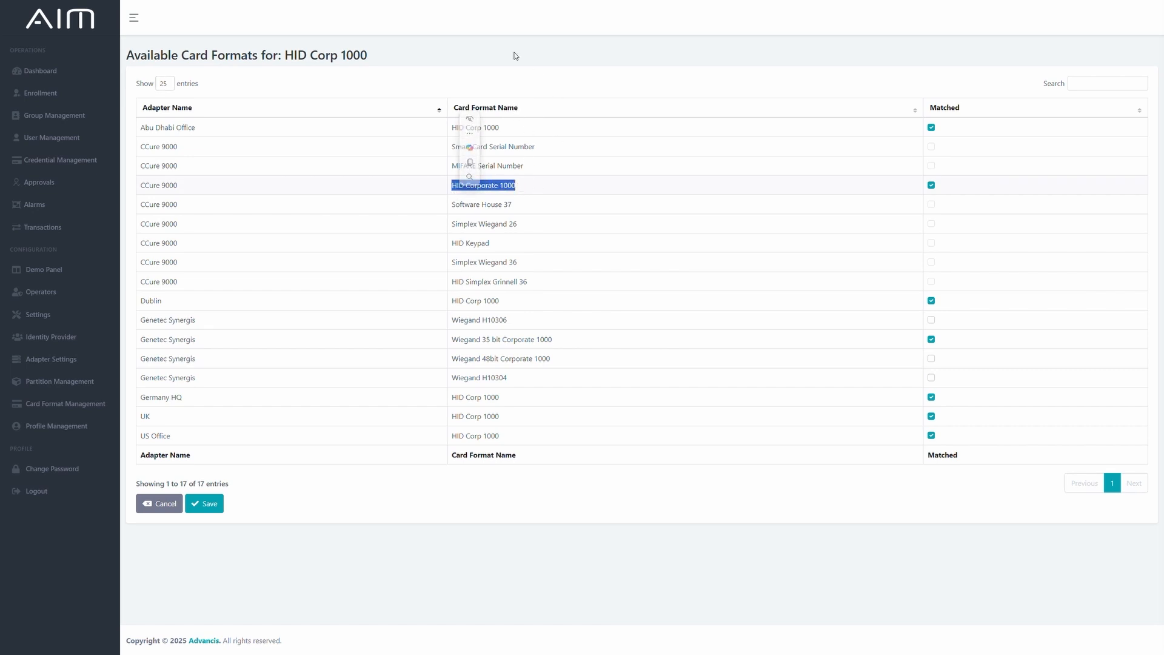
{"action": "left_click_drag", "start_coordinate": [283, 55], "coordinate": [388, 55]}
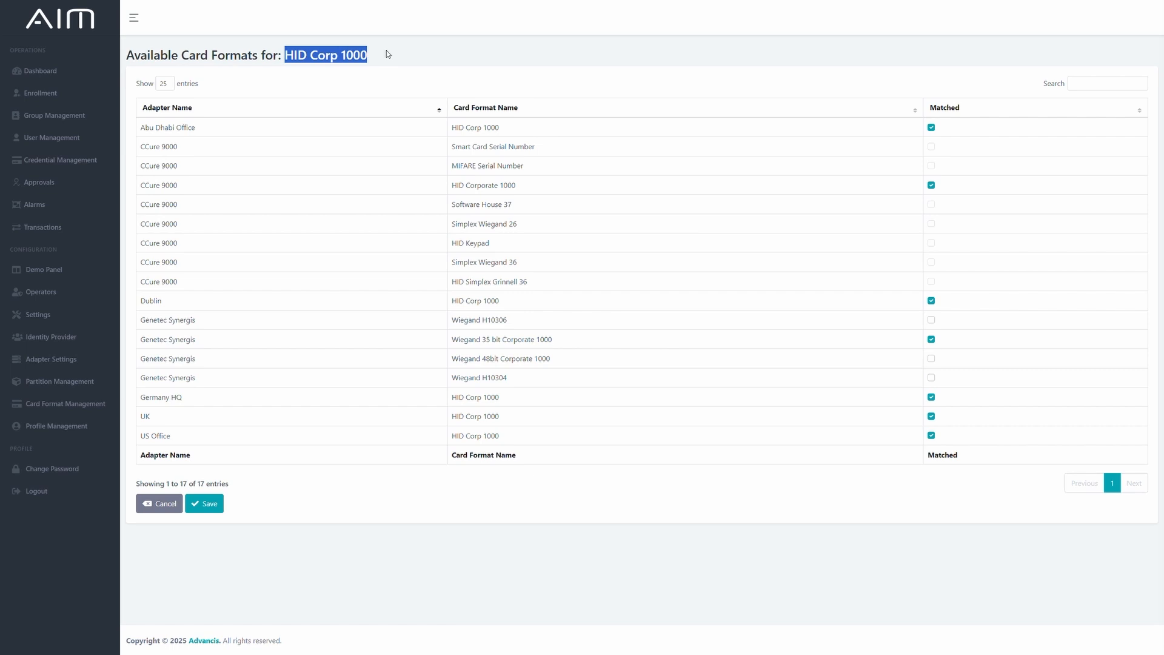
{"action": "left_click", "coordinate": [520, 60]}
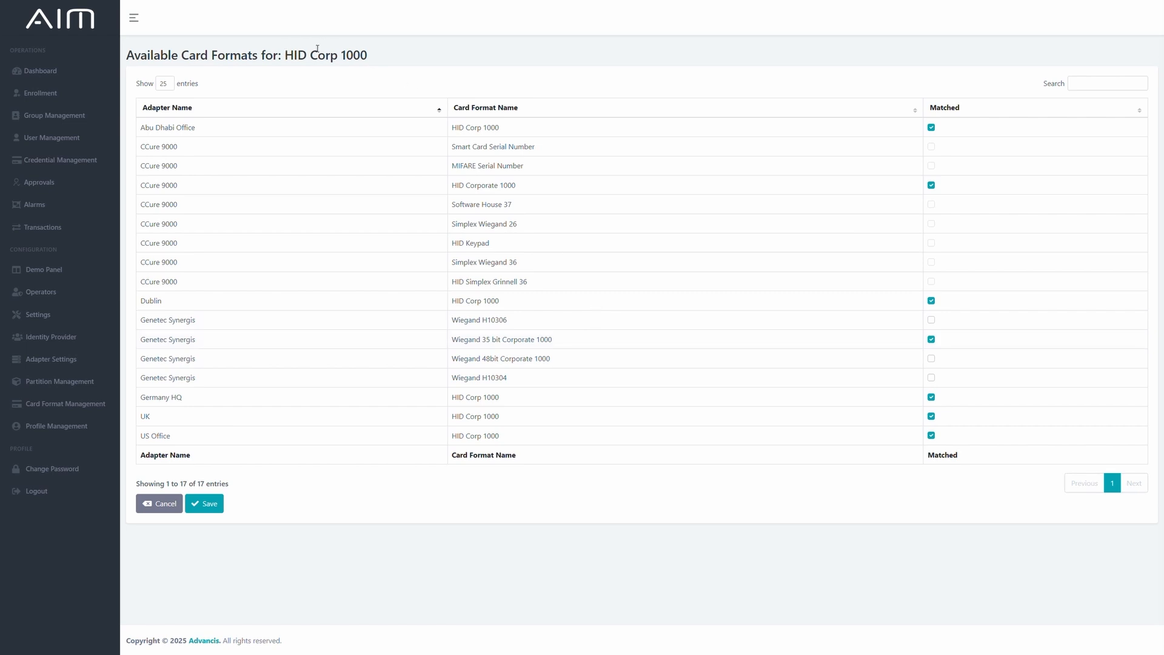
{"action": "left_click", "coordinate": [157, 503]}
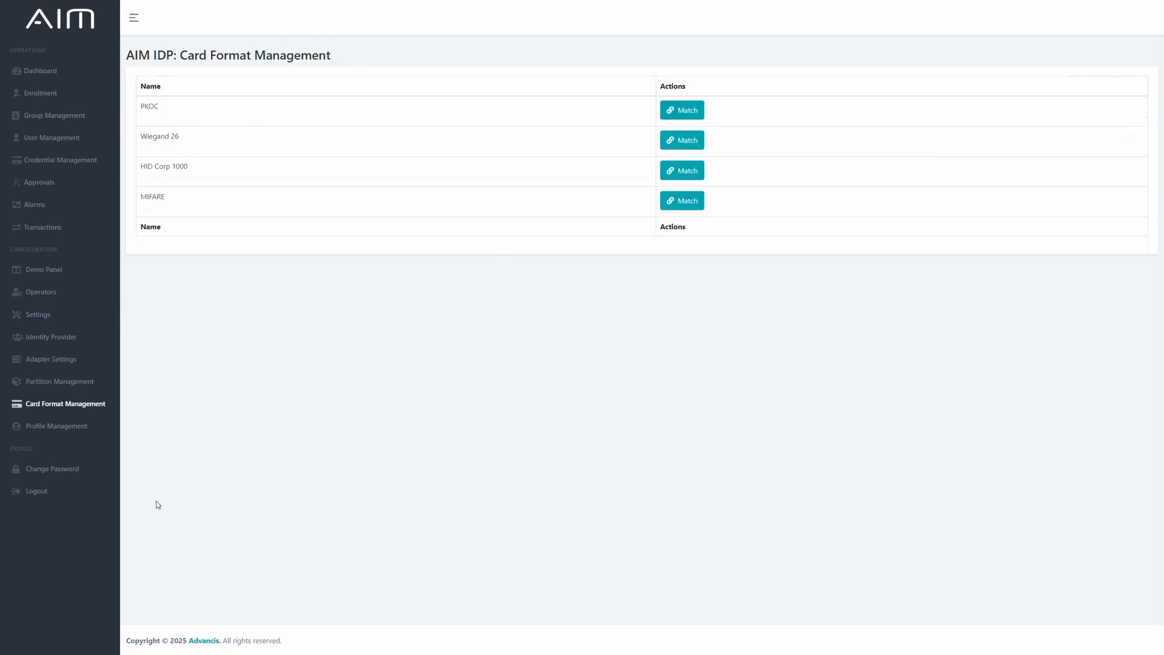
{"action": "left_click", "coordinate": [1116, 222]}
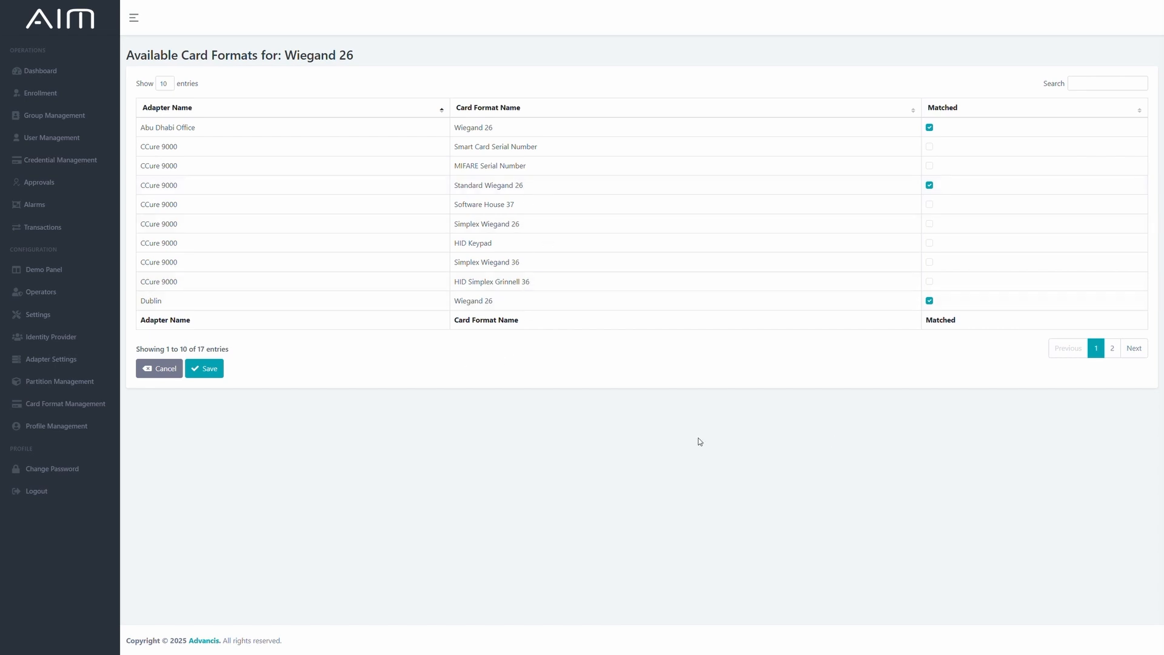
{"action": "left_click", "coordinate": [1112, 348]}
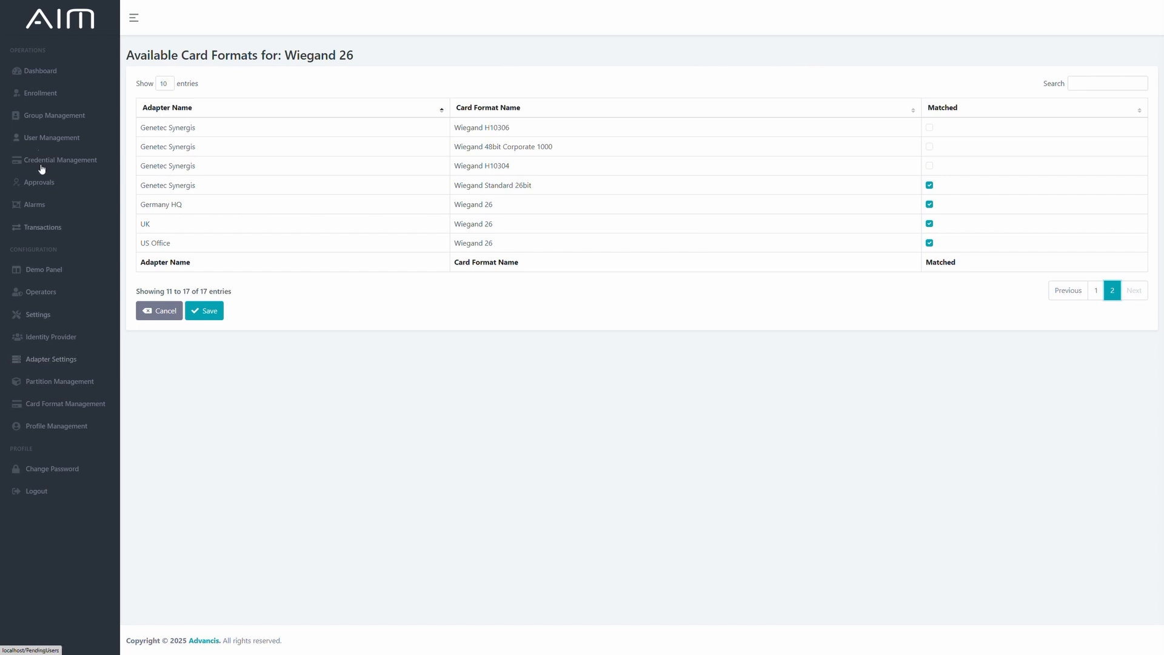
Examine which adapter groups are matched to the Basement Car Park (HQ) access group.
{"action": "left_click", "coordinate": [49, 117]}
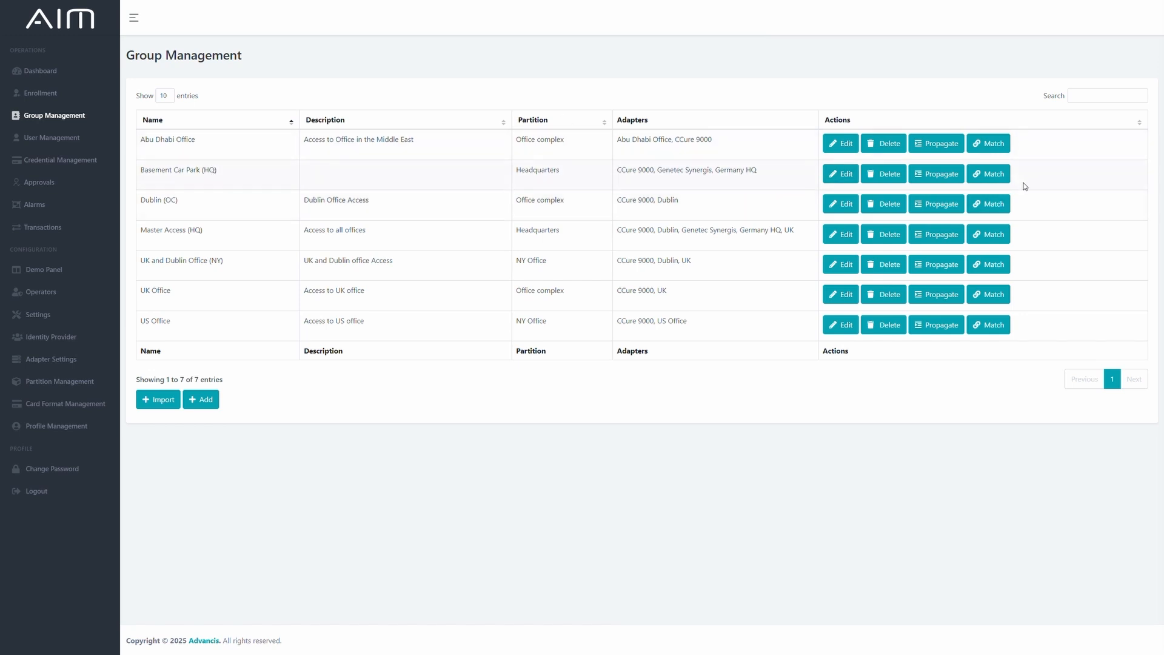
{"action": "left_click", "coordinate": [1000, 182]}
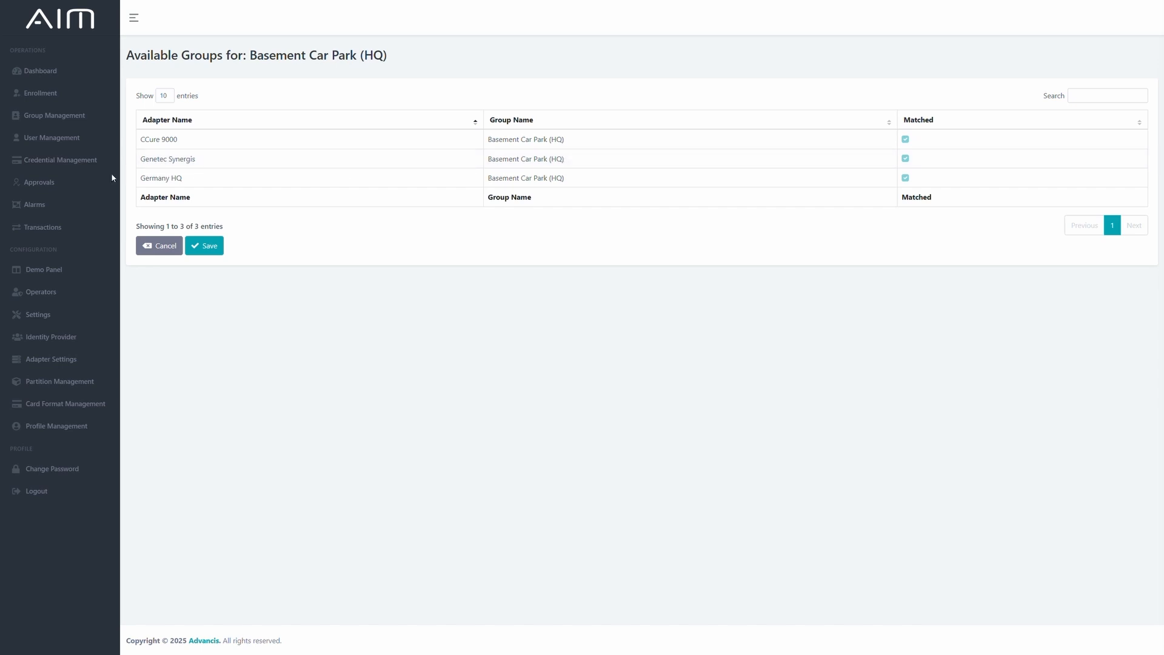
View the Engineering Manager's user record with its credentials and propagation report, and open the form for adding a new user.
{"action": "left_click", "coordinate": [44, 148]}
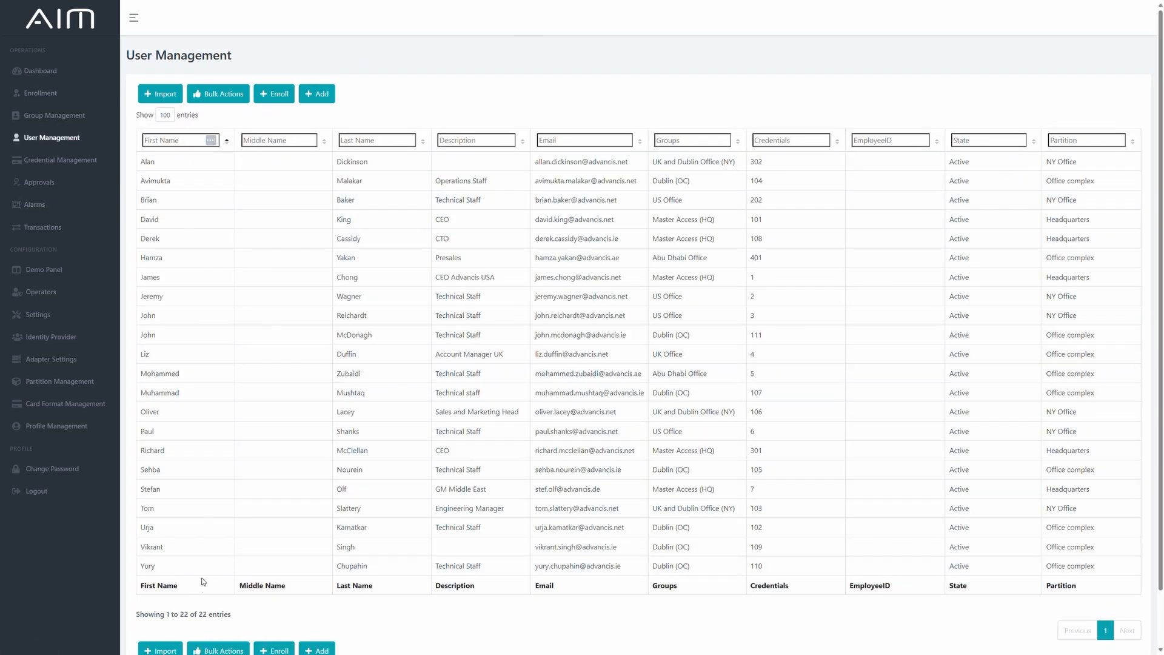
{"action": "left_click", "coordinate": [198, 515]}
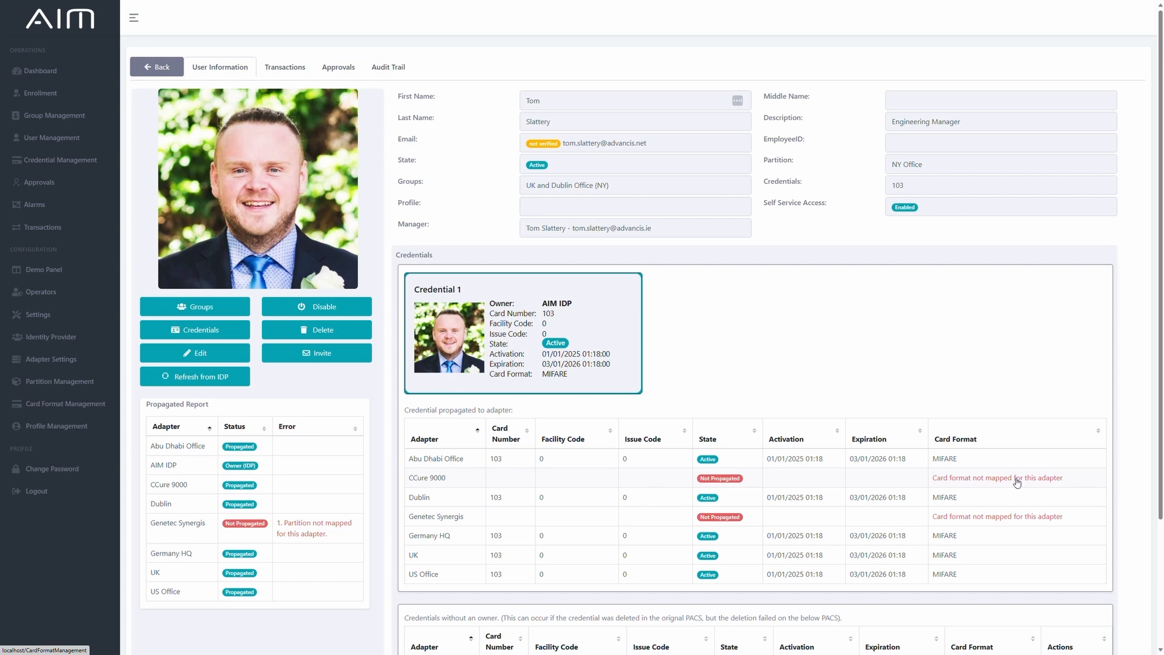
{"action": "left_click", "coordinate": [51, 139]}
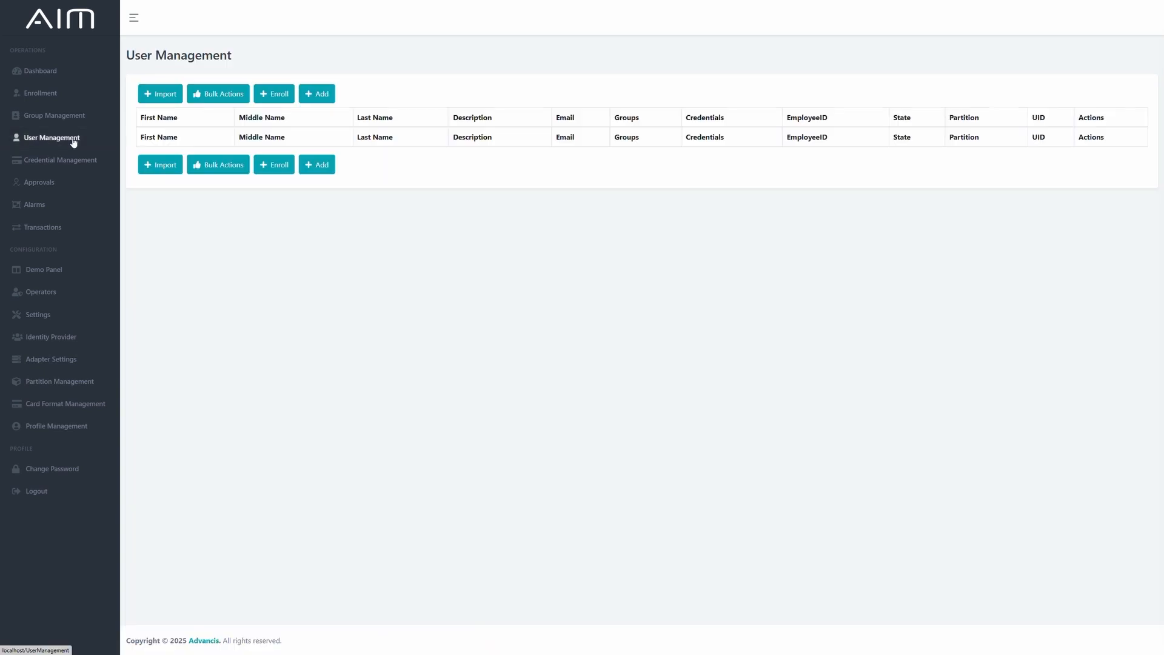
{"action": "left_click", "coordinate": [318, 93]}
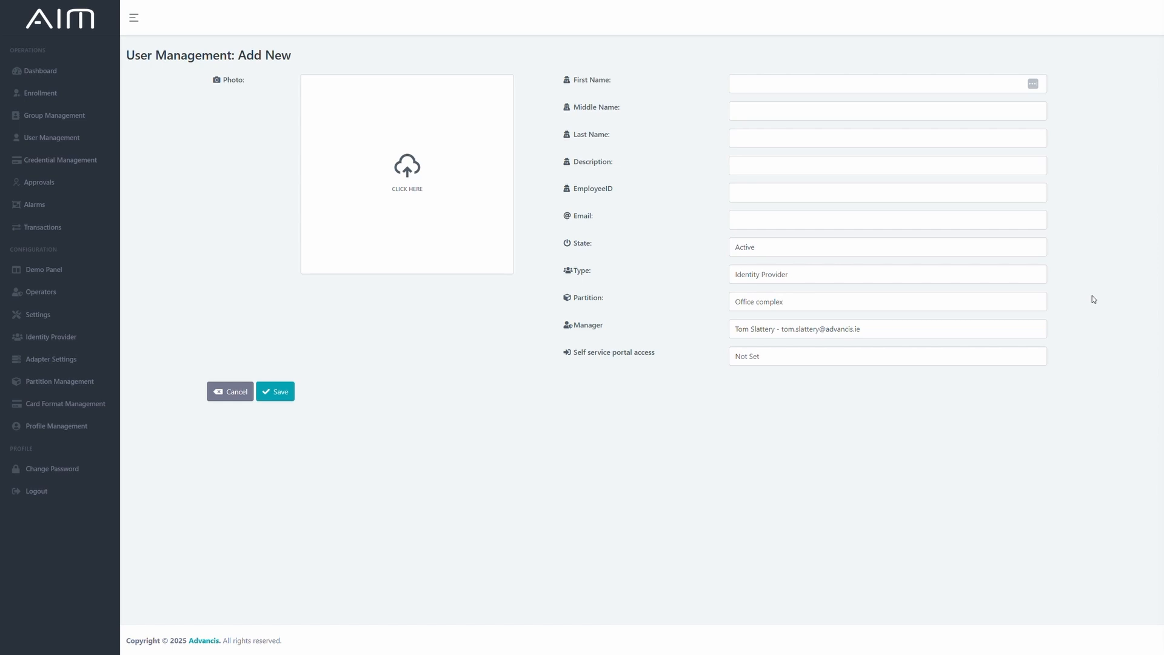
View the profiles offered for enrollment and open the list of profiles under Profile Management.
{"action": "left_click", "coordinate": [51, 94]}
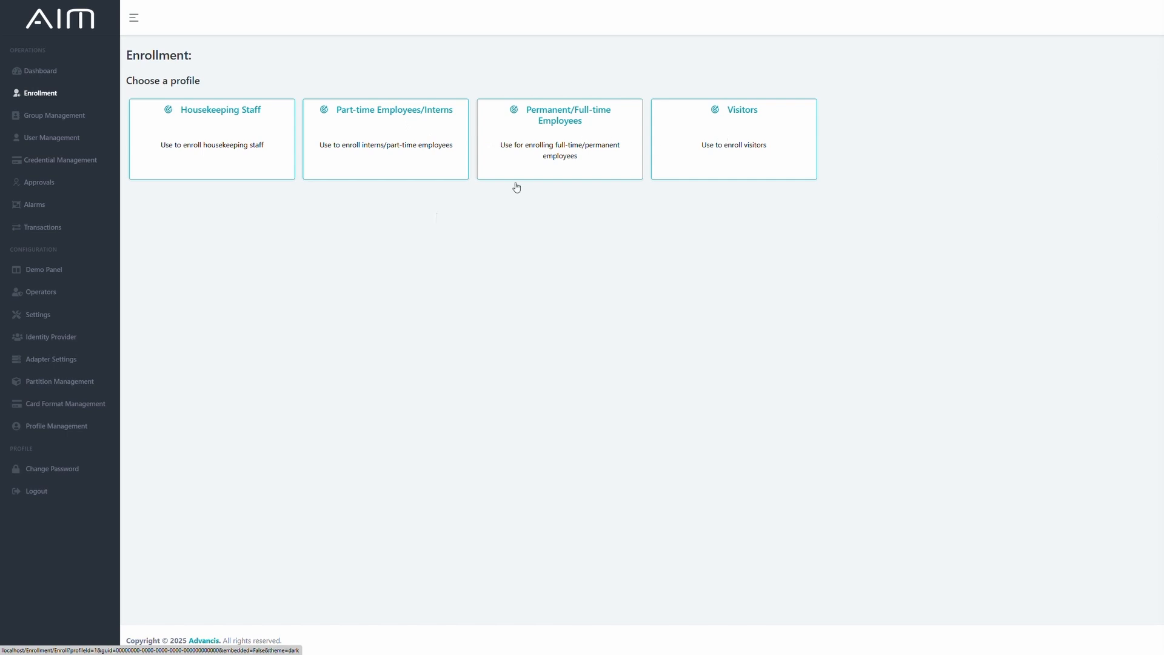
{"action": "left_click", "coordinate": [38, 432]}
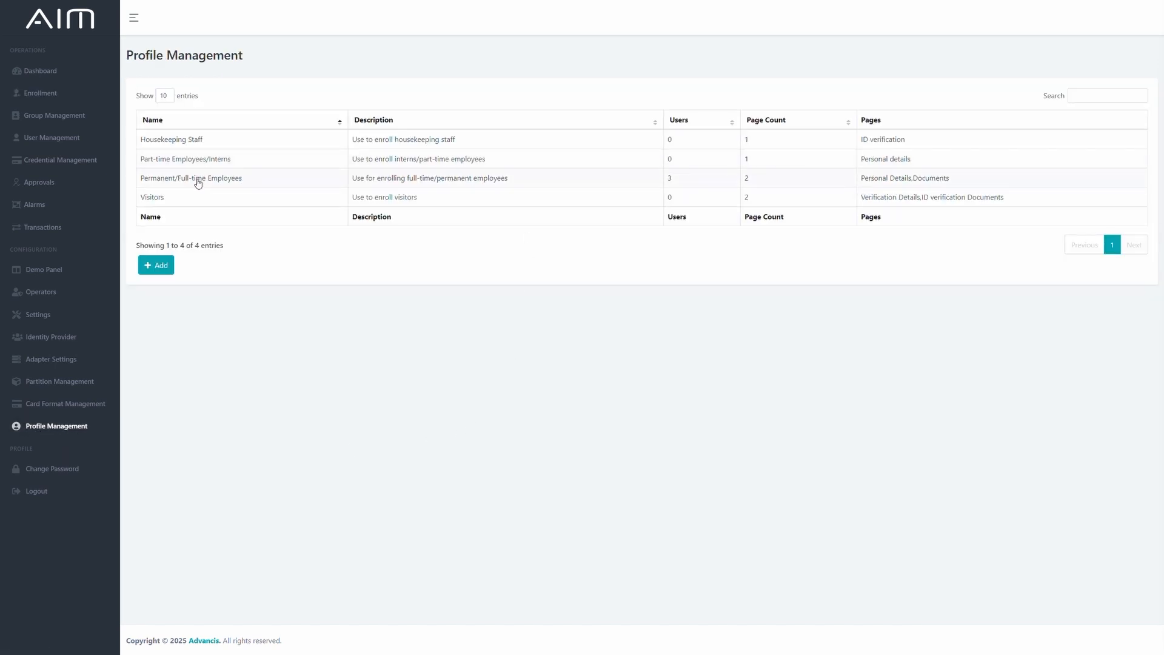
Examine the Permanent/Full-time Employees profile, including the fields on its Personal Details and Documents pages.
{"action": "left_click", "coordinate": [245, 180]}
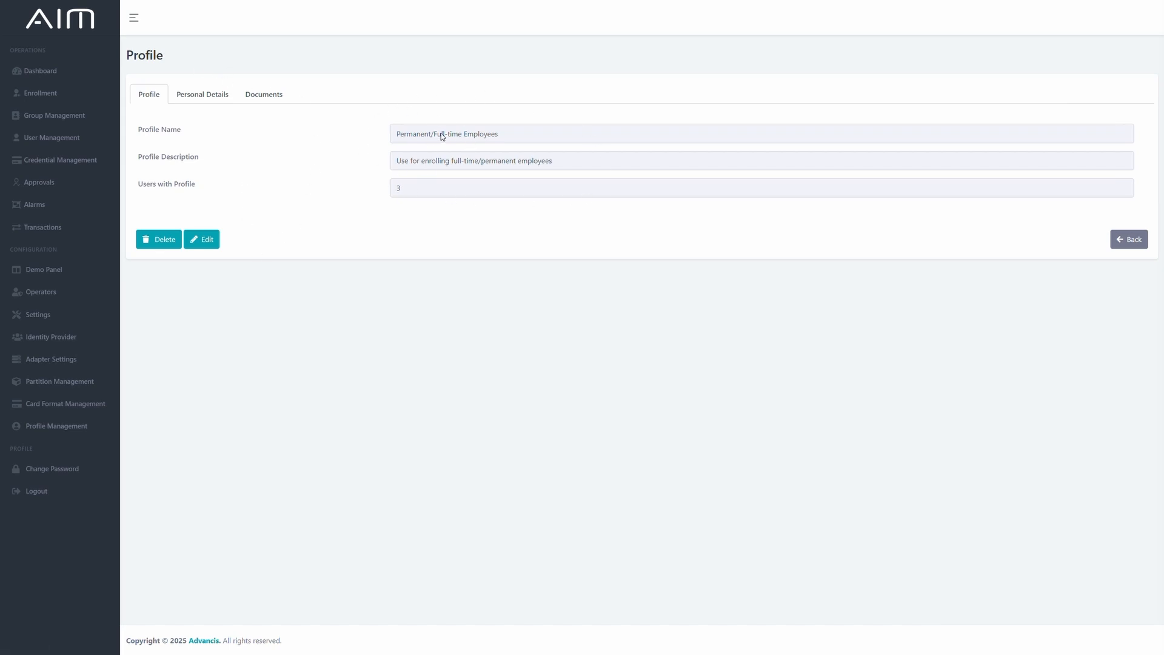
{"action": "left_click", "coordinate": [195, 102]}
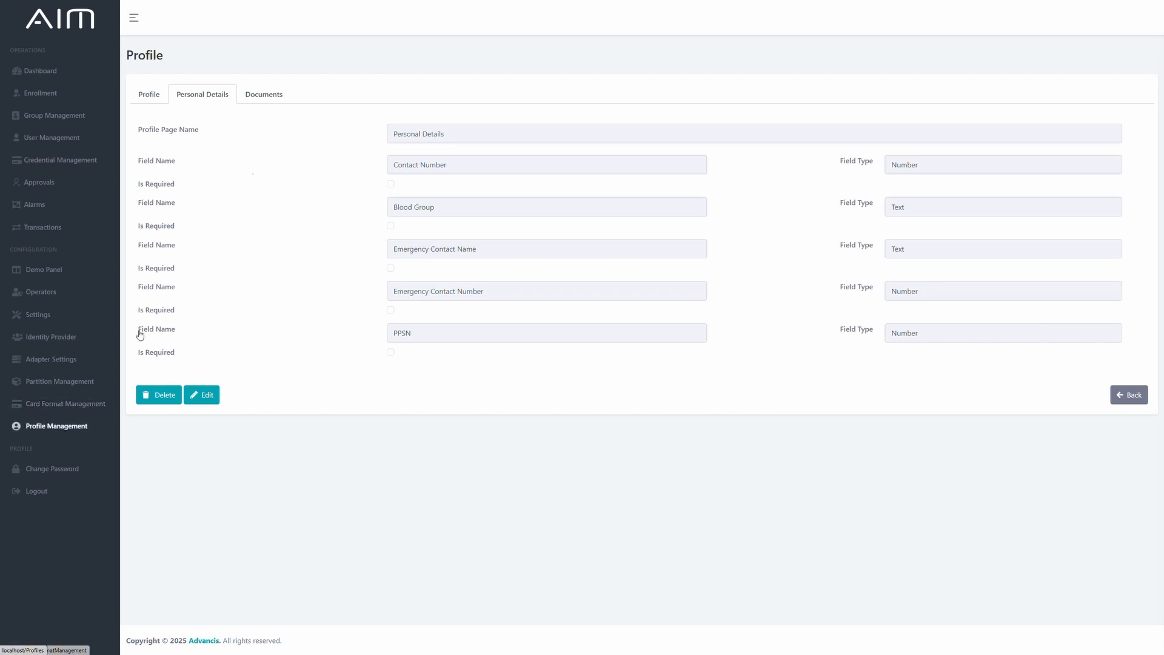
{"action": "left_click", "coordinate": [271, 96]}
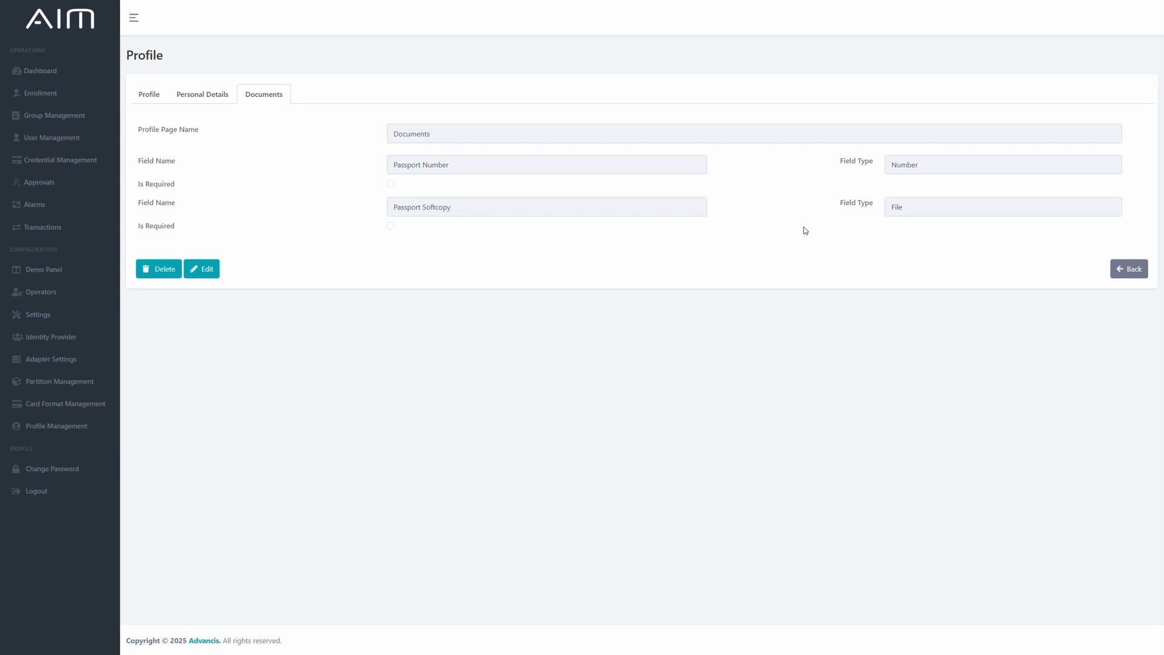
Start a new profile named Visitor and add a page to it named Visitor Information.
{"action": "left_click", "coordinate": [54, 426]}
{"action": "left_click", "coordinate": [156, 265]}
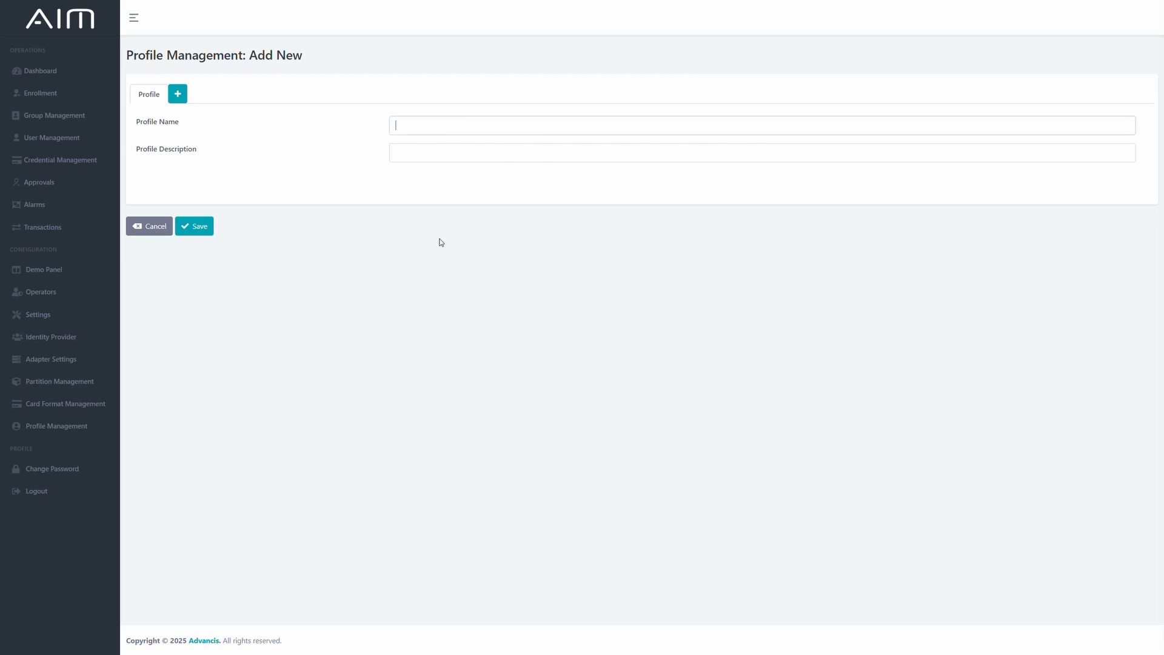
{"action": "type", "text": "Visitor"}
{"action": "left_click", "coordinate": [179, 97]}
{"action": "left_click", "coordinate": [376, 125]}
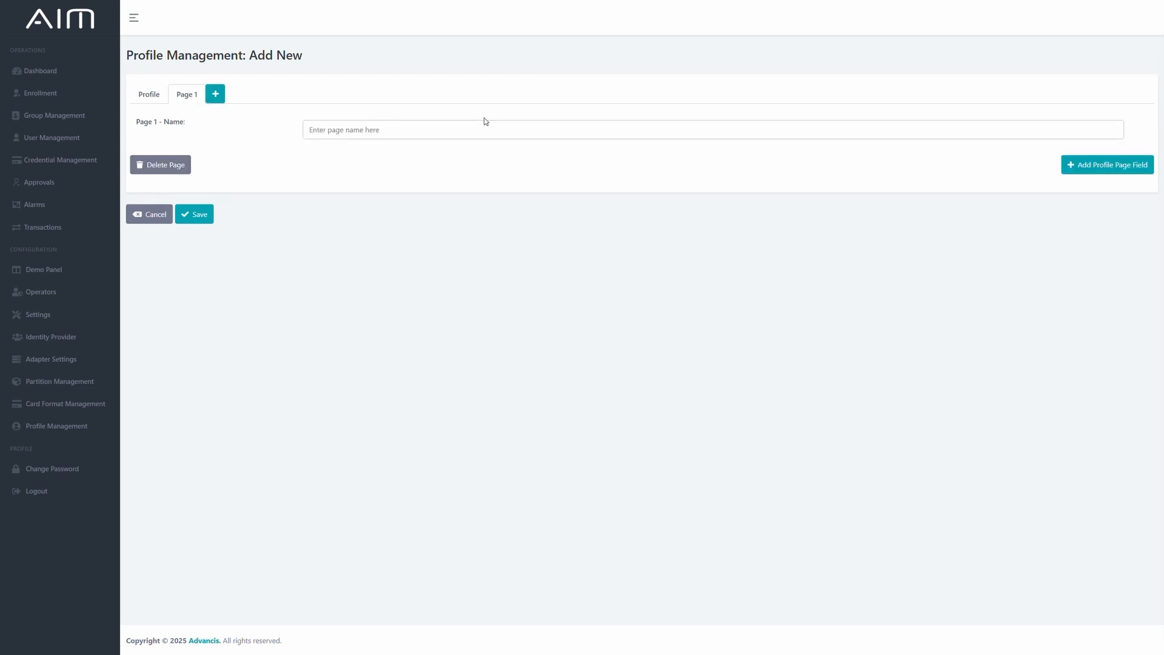
{"action": "type", "text": "Visitroor Information"}
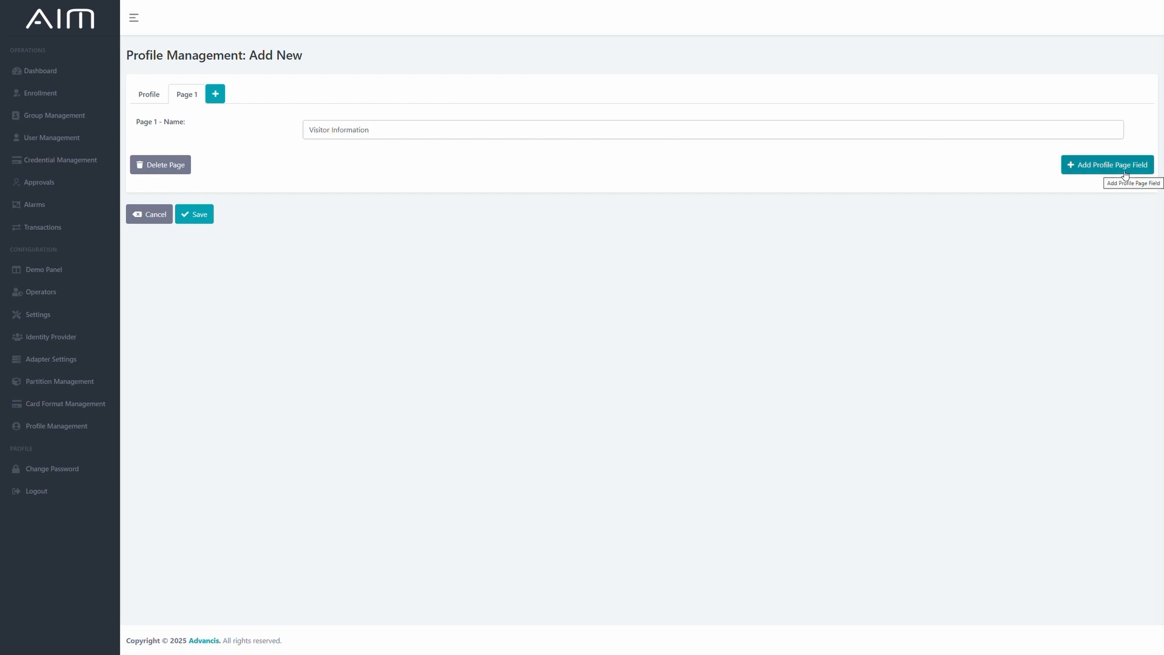
Add three fields to the Visitor Information page, naming the first Company and the second ID.
{"action": "left_click", "coordinate": [1125, 175]}
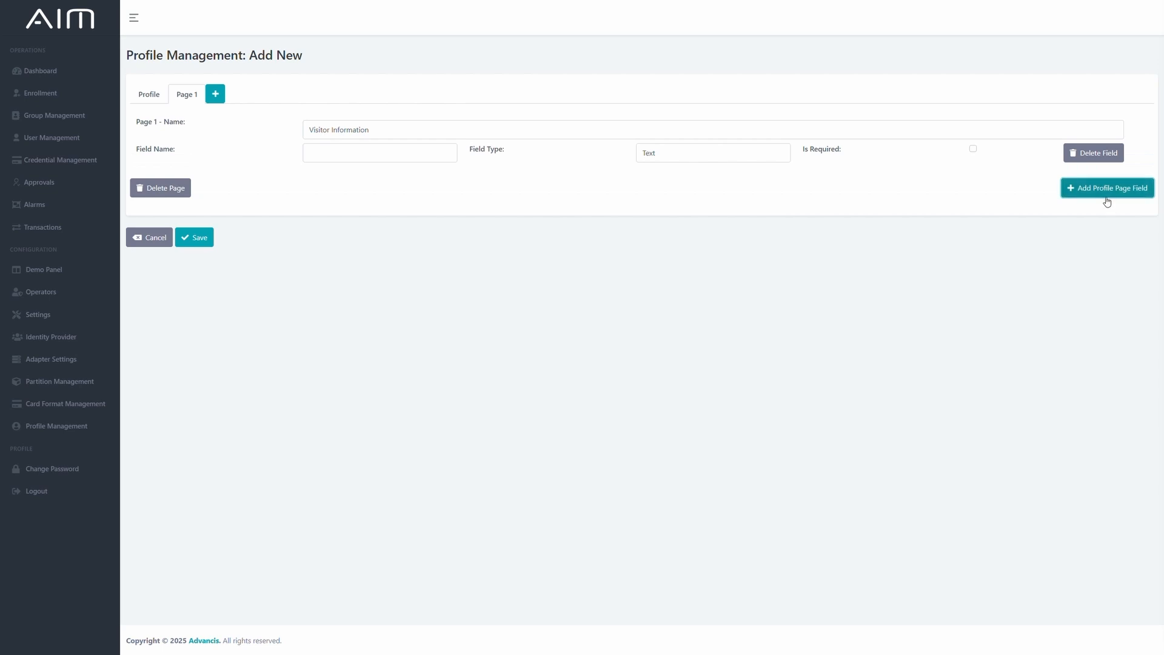
{"action": "left_click", "coordinate": [1107, 192]}
{"action": "left_click", "coordinate": [1103, 235]}
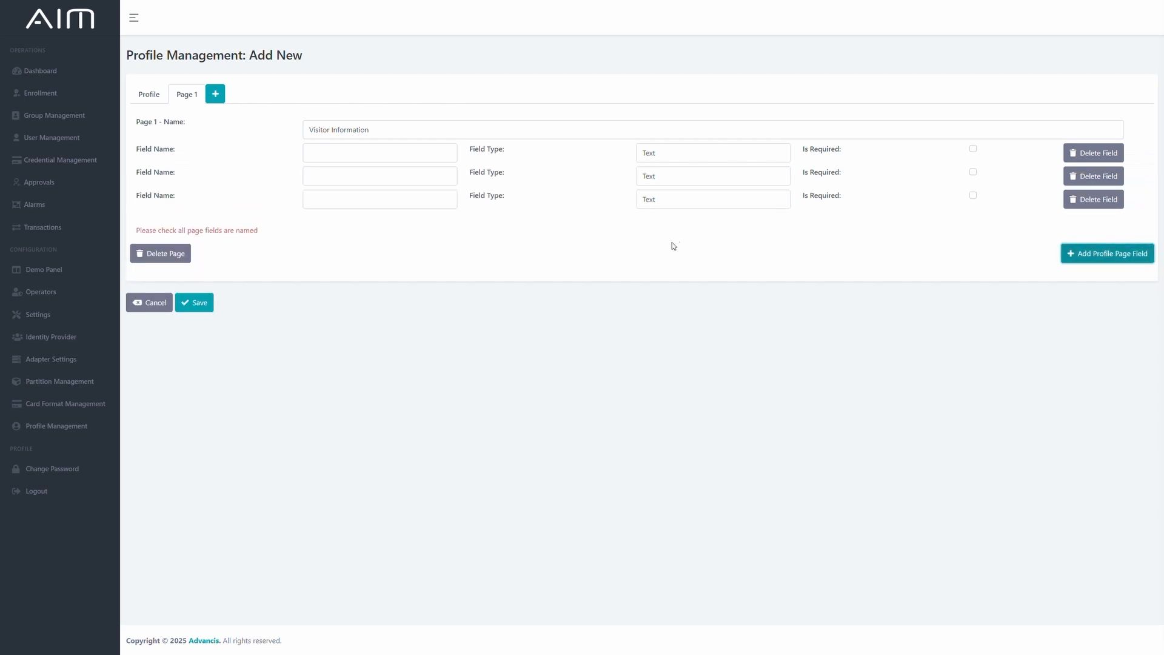
{"action": "left_click", "coordinate": [335, 158]}
{"action": "type", "text": "Company"}
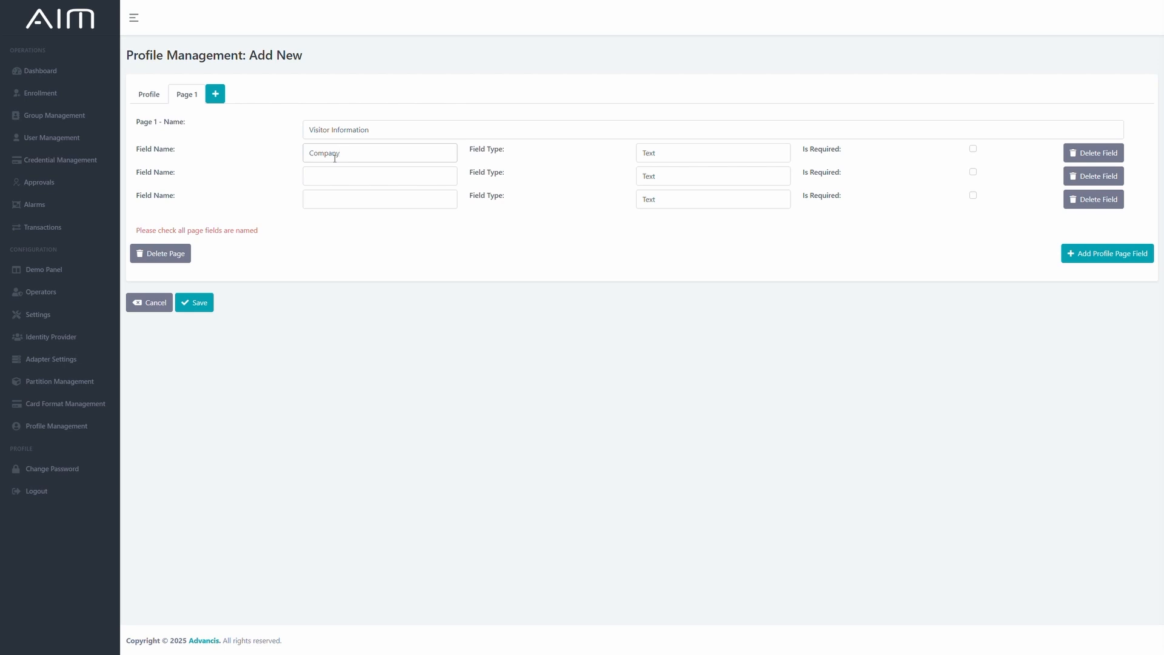
{"action": "left_click", "coordinate": [308, 174]}
{"action": "type", "text": "ID"}
View the field types offered for the Company field and mark that field as required.
{"action": "left_click", "coordinate": [707, 159]}
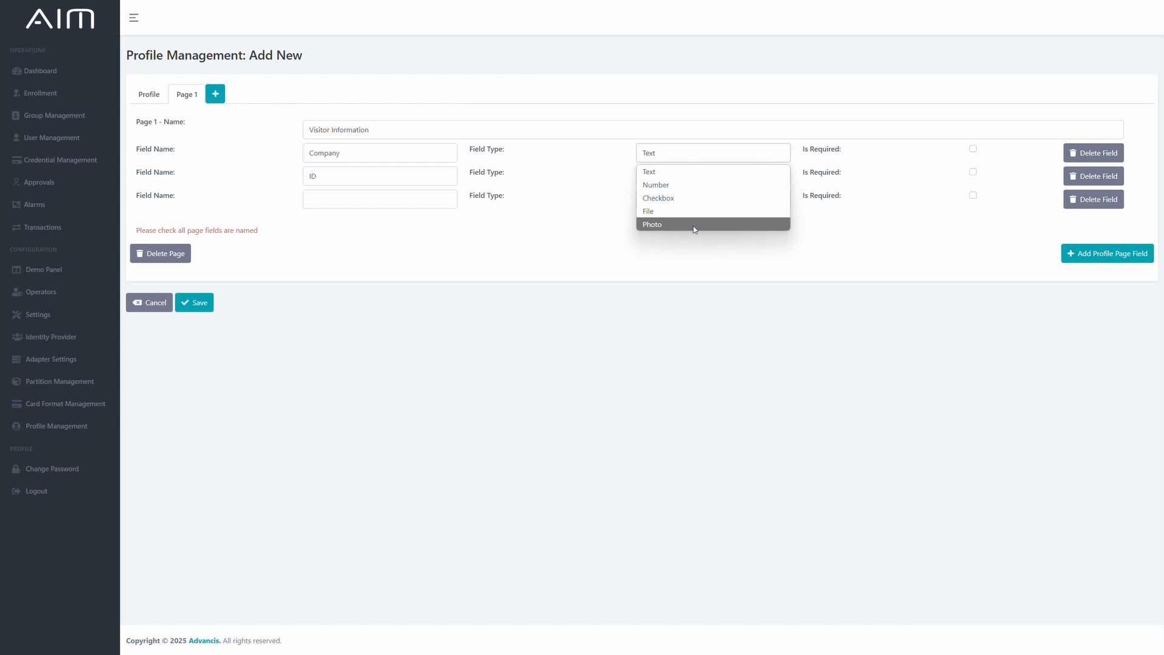
{"action": "left_click", "coordinate": [693, 282]}
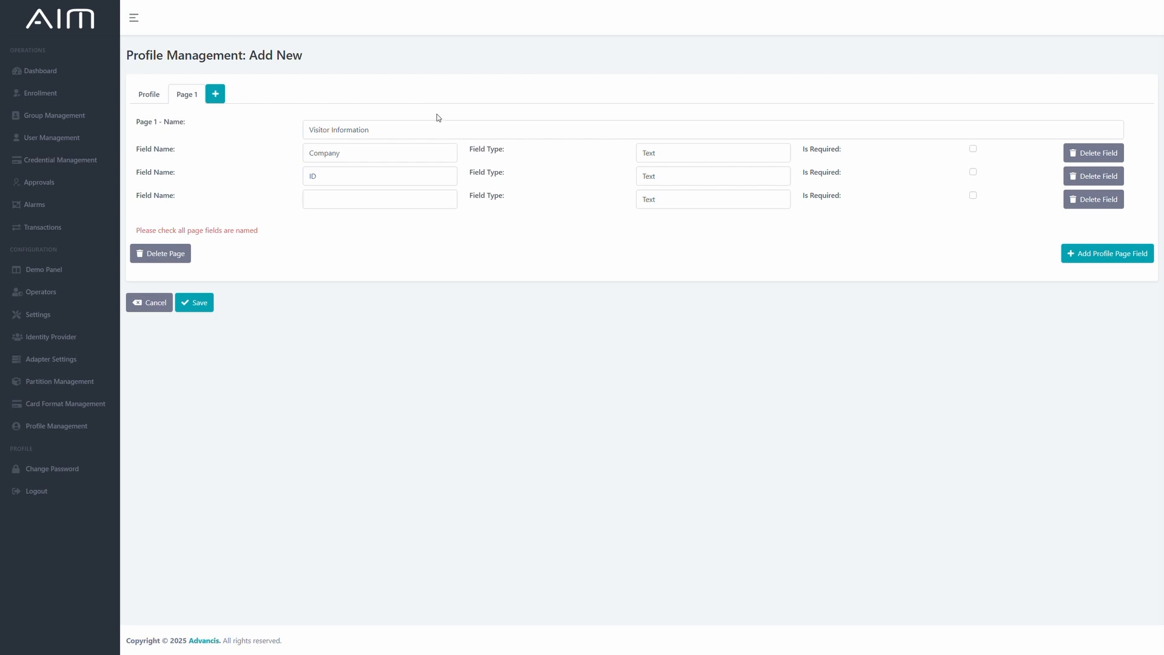
{"action": "left_click", "coordinate": [973, 149]}
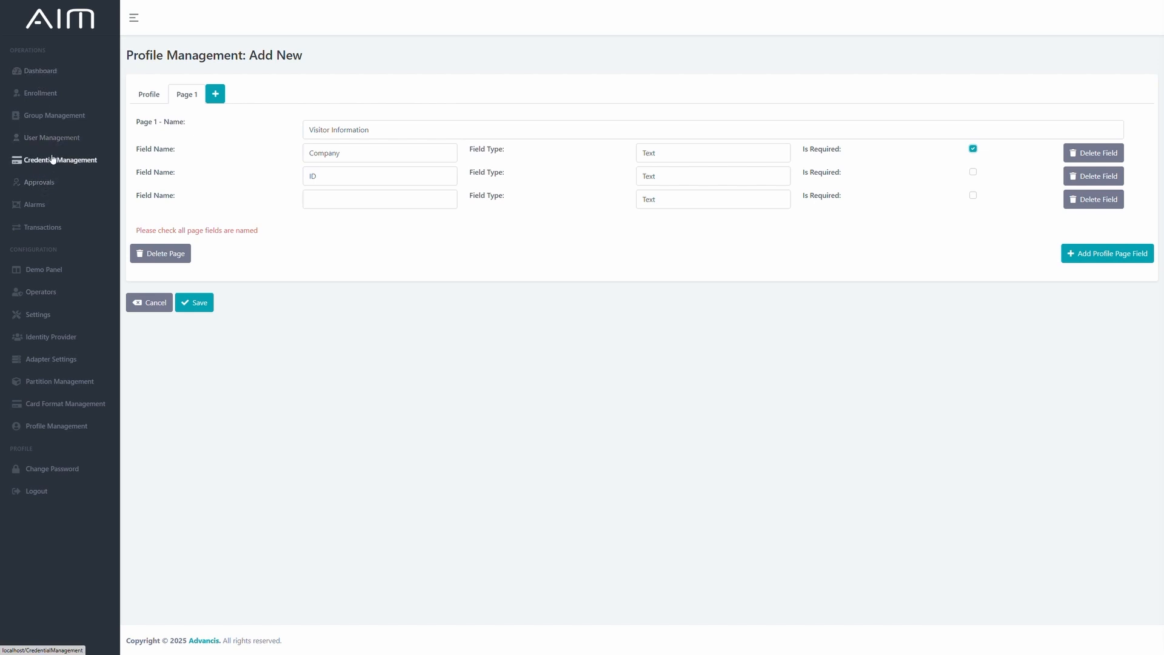
Go to Approvals and open the user self-registration form in a new browser tab.
{"action": "left_click", "coordinate": [45, 184]}
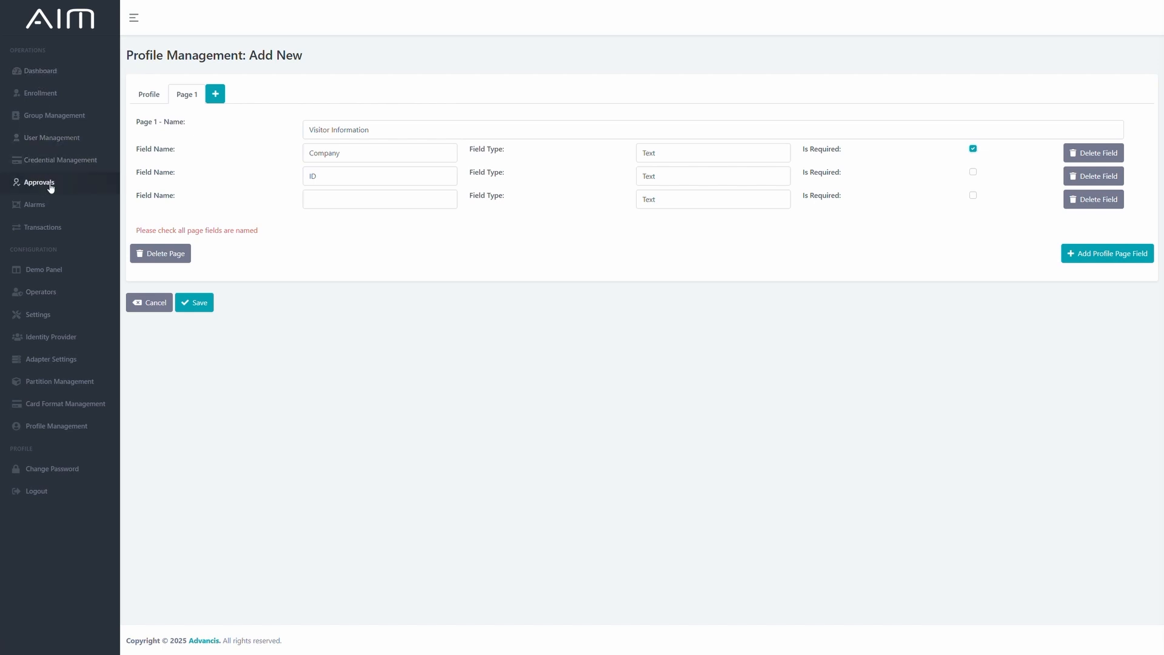
{"action": "right_click", "coordinate": [252, 269]}
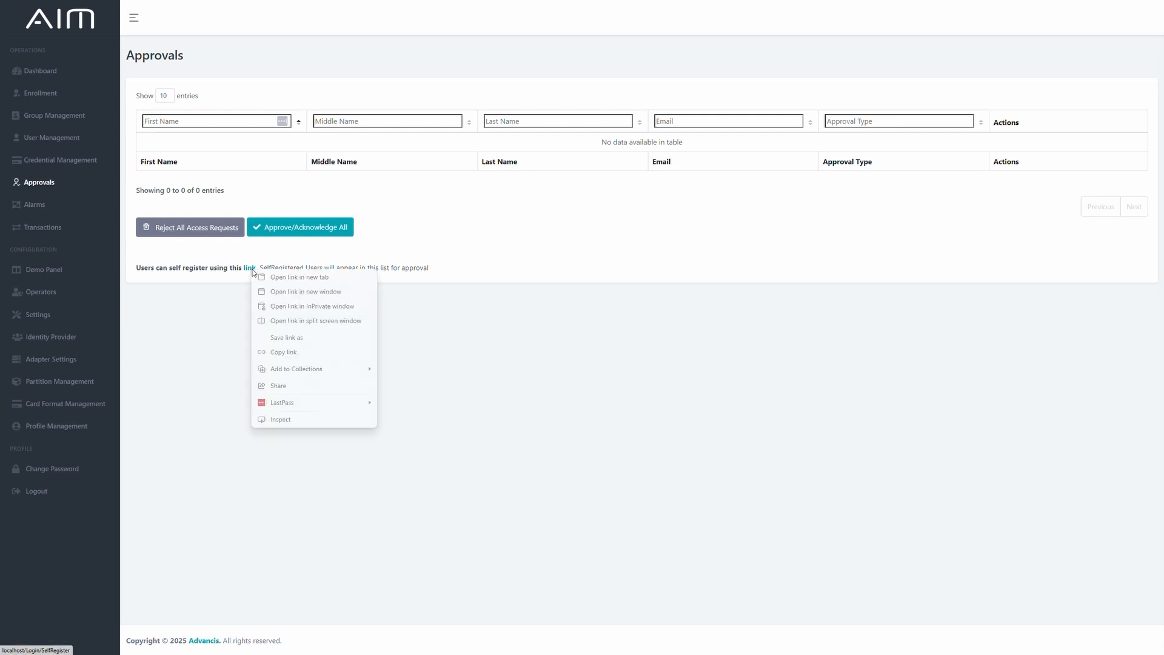
{"action": "left_click", "coordinate": [305, 277]}
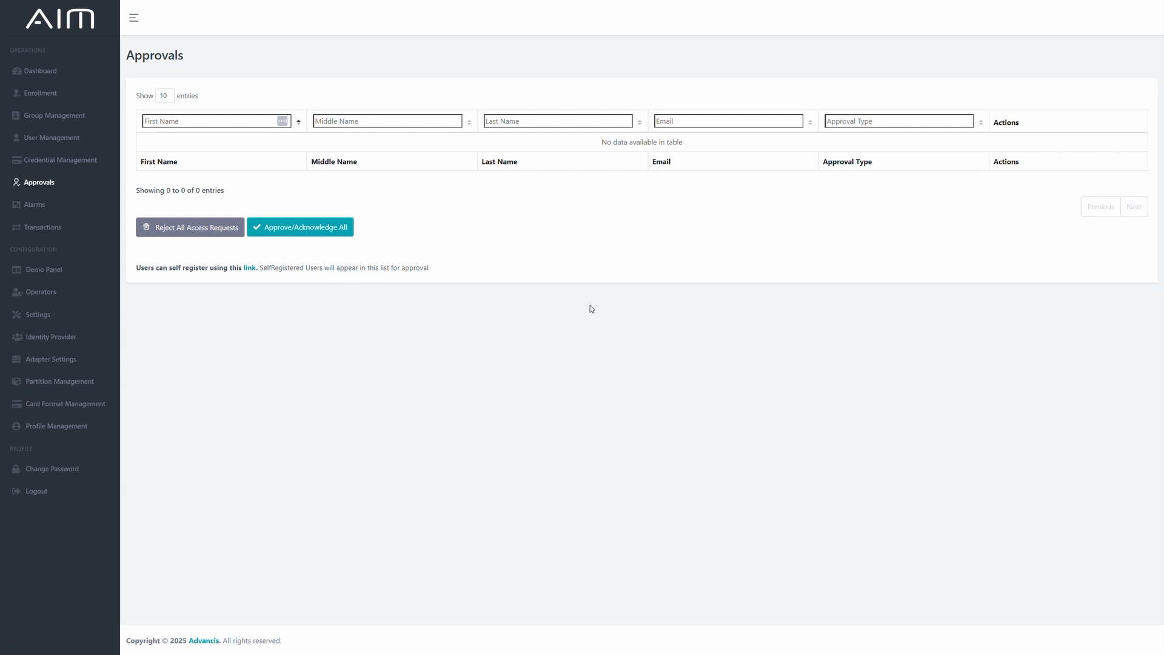
{"action": "key", "text": "ctrl+Tab"}
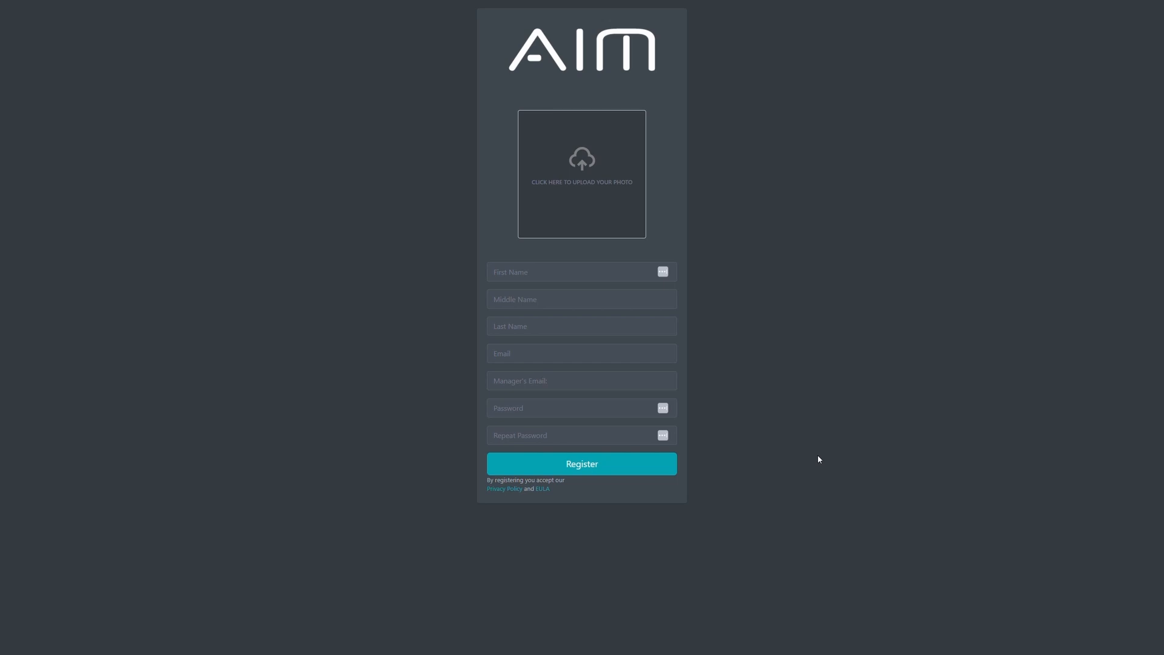
Upload the portrait JPG from the AIM WinGuard Demo folder as the registration photo.
{"action": "left_click", "coordinate": [599, 195]}
{"action": "left_click", "coordinate": [185, 85]}
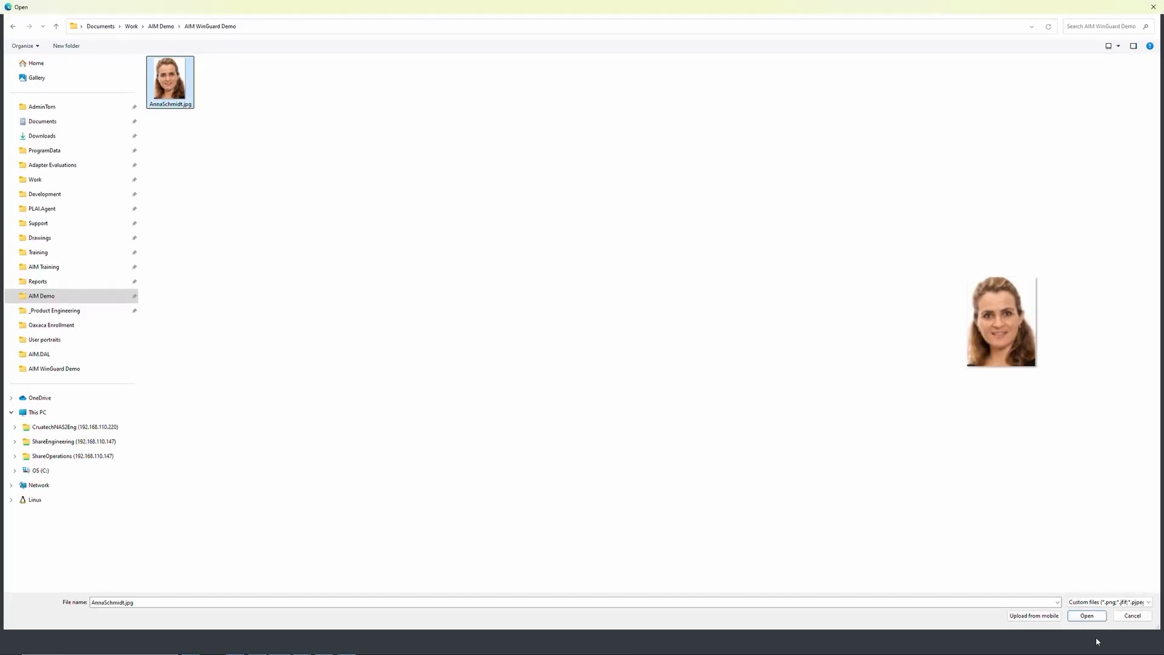
{"action": "left_click", "coordinate": [1089, 616]}
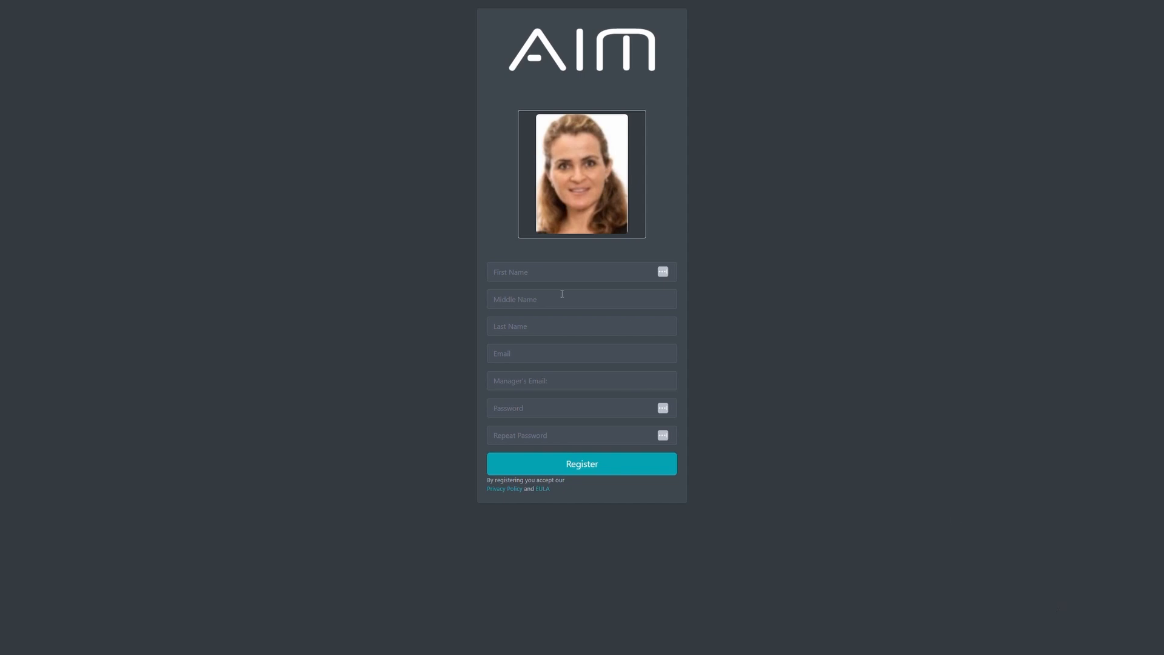
Fill in the registrant's first name, last name, email and manager's email, and submit the registration.
{"action": "key", "text": "Tab"}
{"action": "key", "text": "Tab"}
{"action": "left_click", "coordinate": [577, 347]}
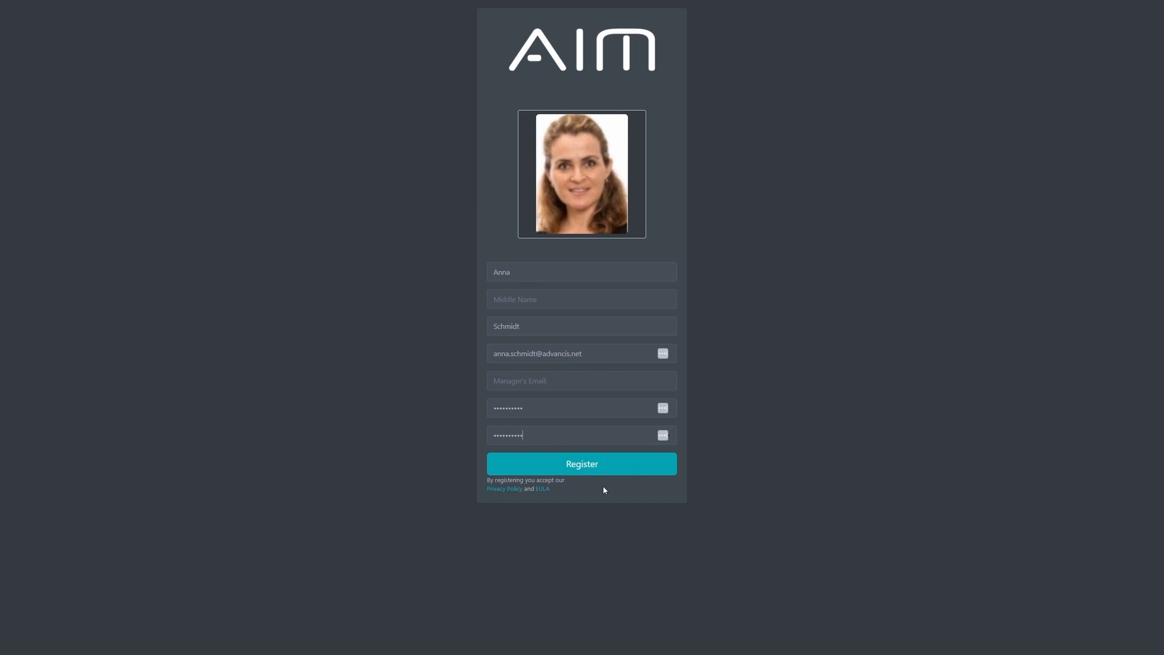
{"action": "left_click", "coordinate": [585, 459]}
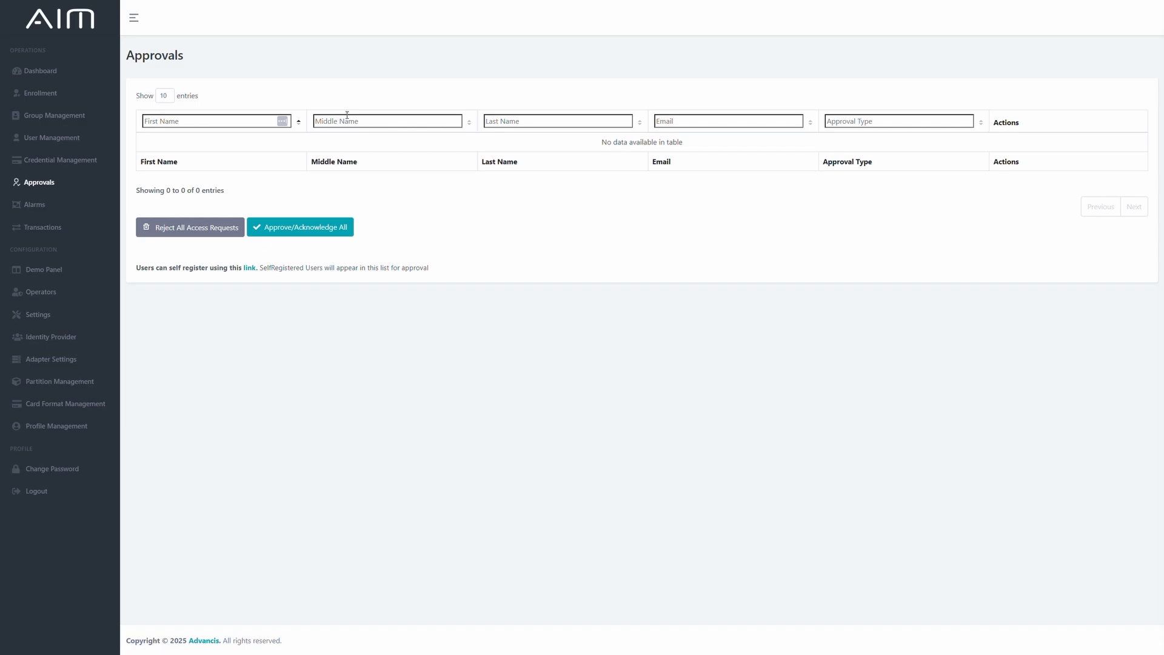
Check for the new registration in the Approvals list and in the User Management list, ending on Approvals.
{"action": "left_click", "coordinate": [53, 187]}
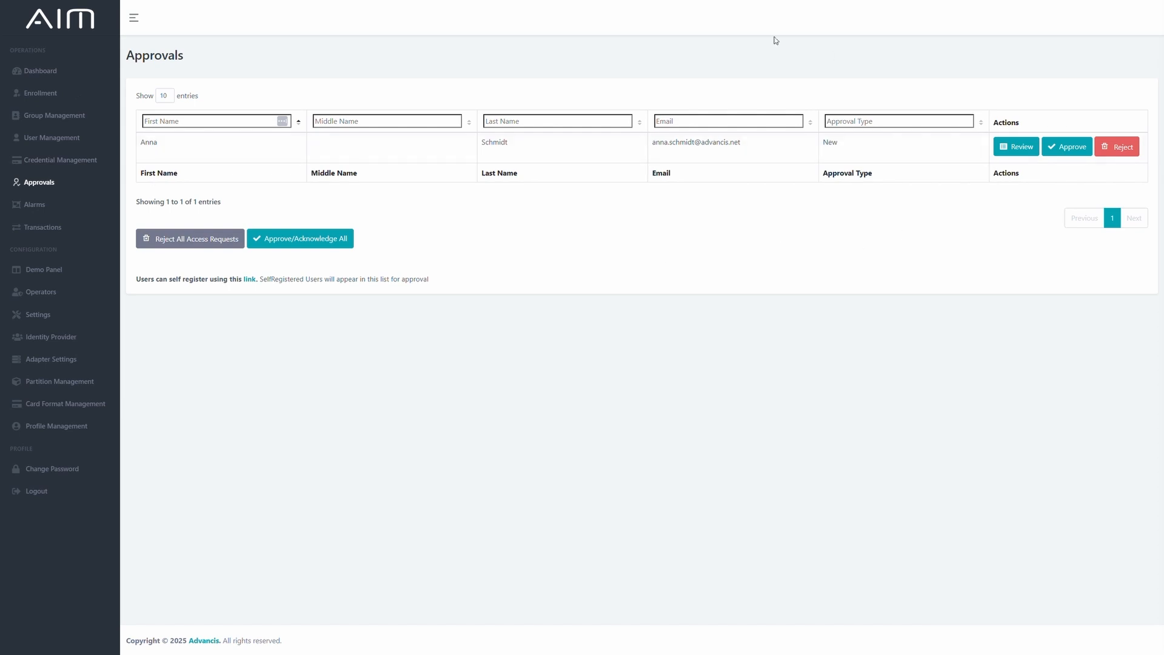
{"action": "left_click", "coordinate": [52, 148]}
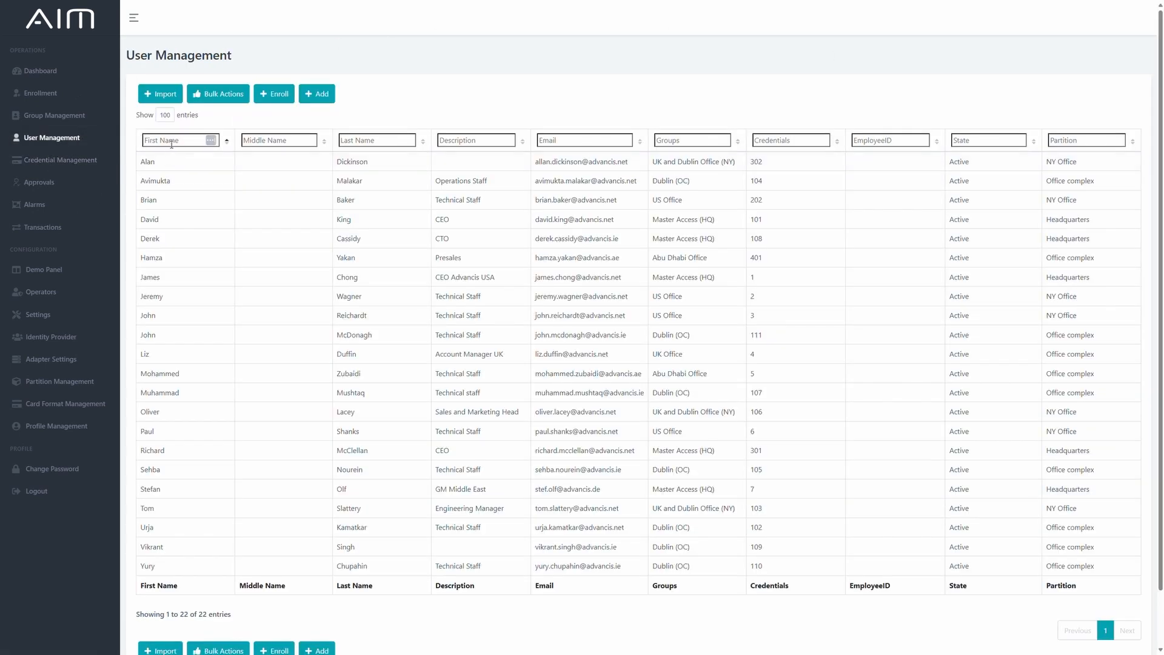
{"action": "left_click", "coordinate": [49, 188]}
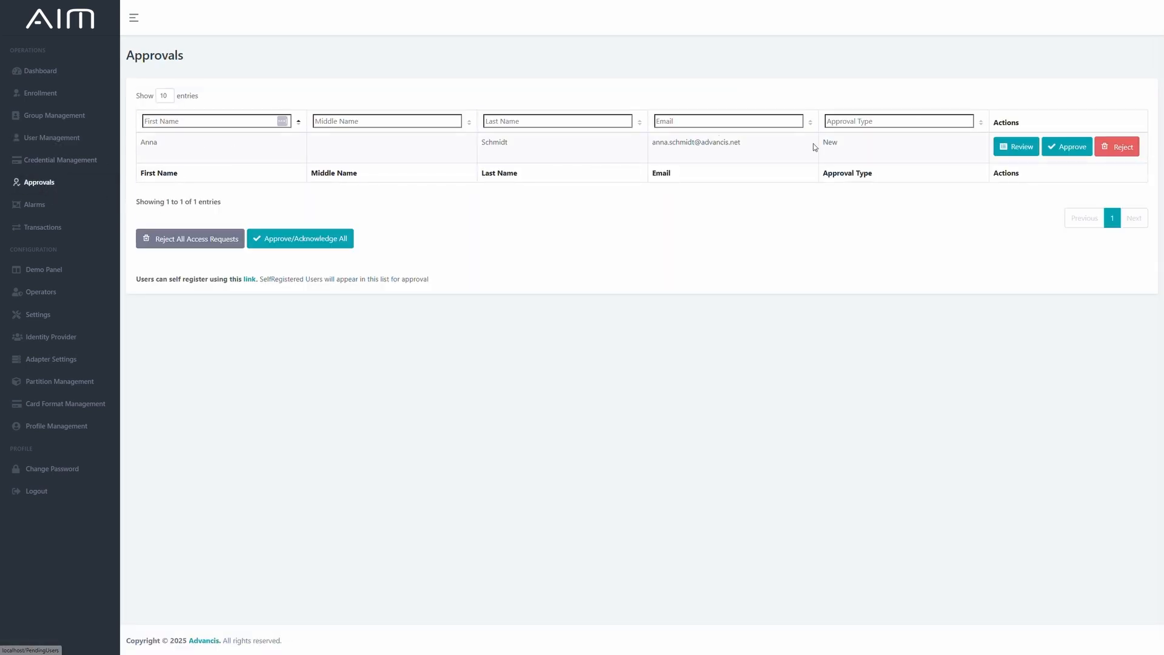
Review the pending registration and start enrolling the user with the Permanent/Full-time Employees profile.
{"action": "left_click", "coordinate": [1013, 157]}
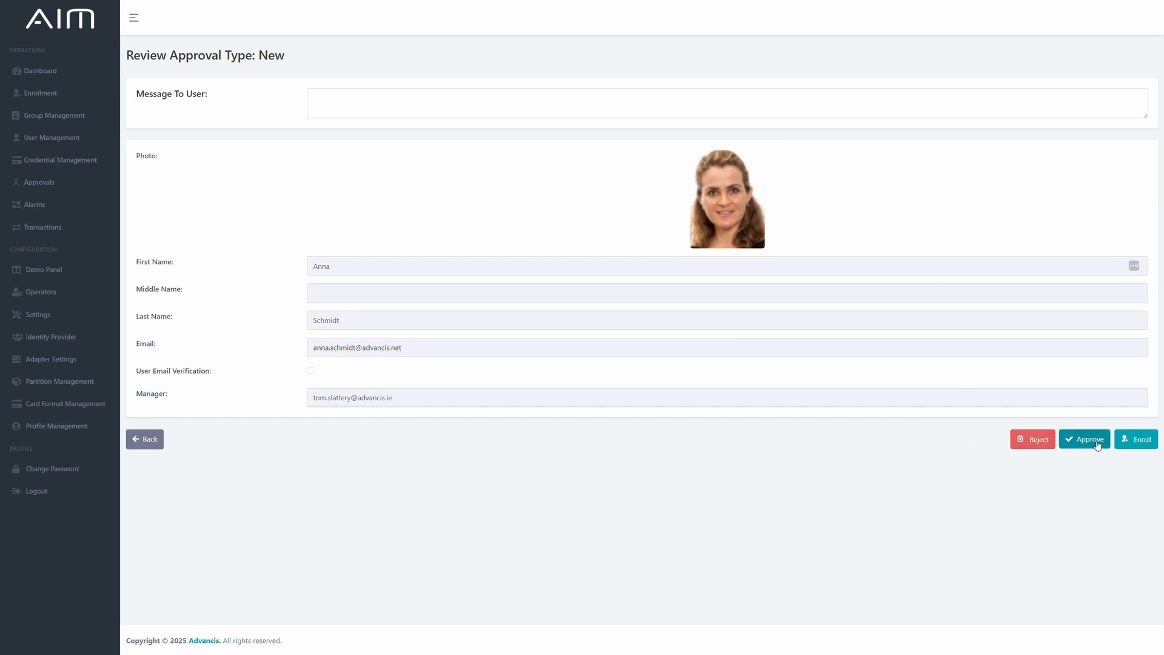
{"action": "left_click", "coordinate": [1143, 440]}
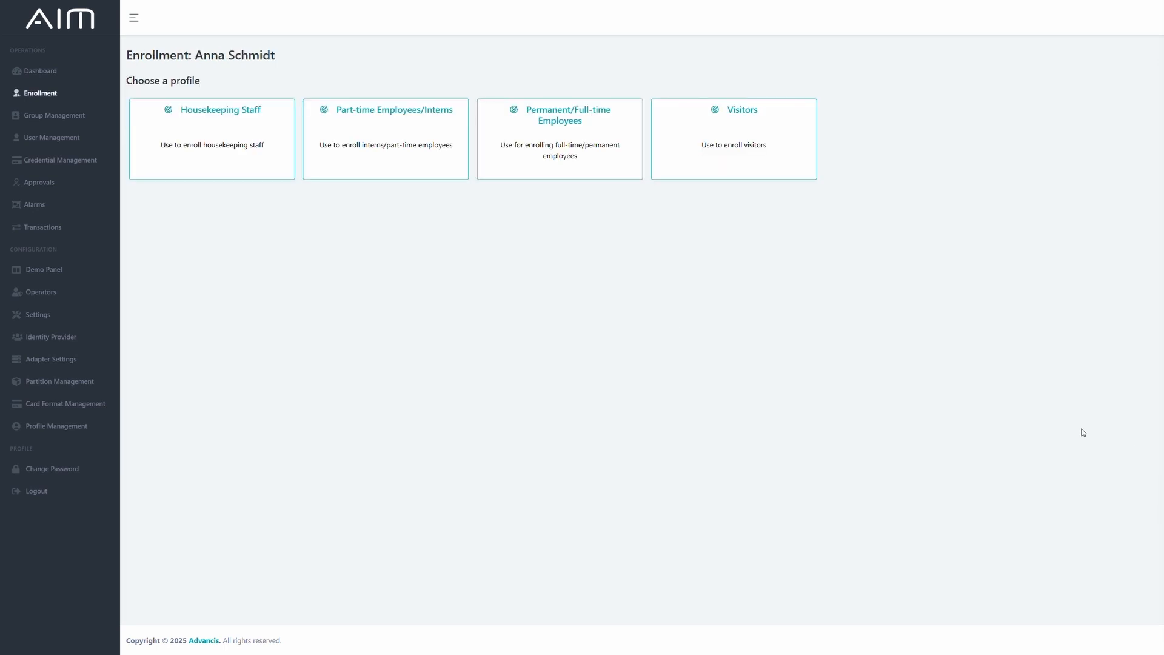
{"action": "left_click", "coordinate": [569, 144]}
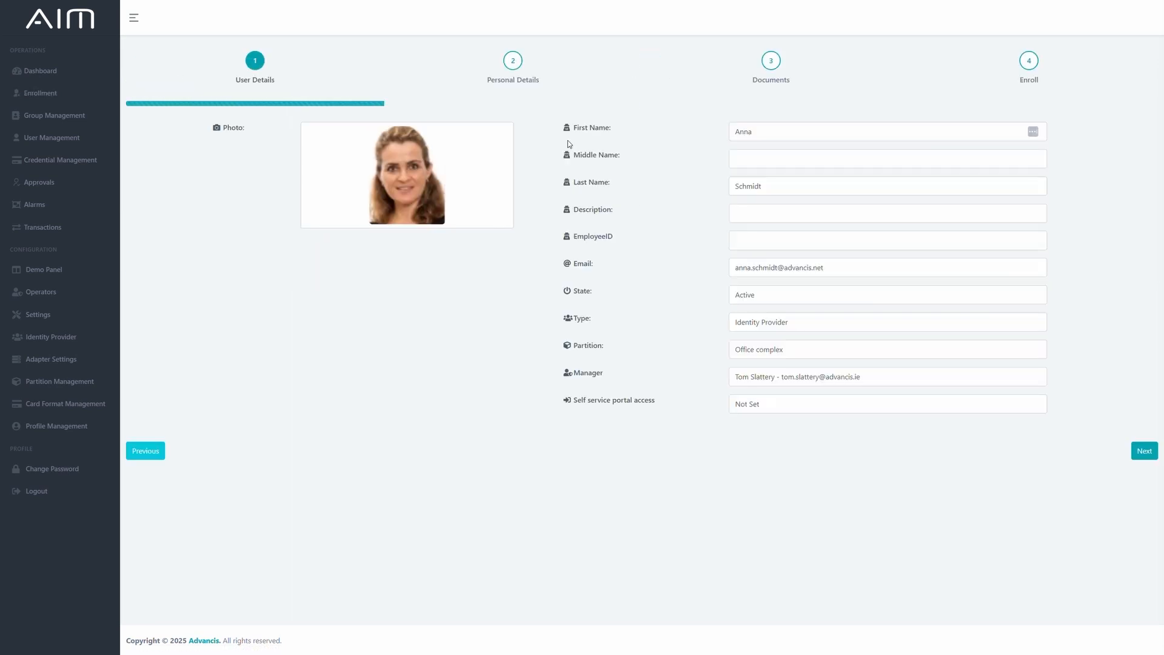
Set the user's partition to Headquarters, enter the employee ID and continue to the Personal Details page.
{"action": "left_click", "coordinate": [796, 356]}
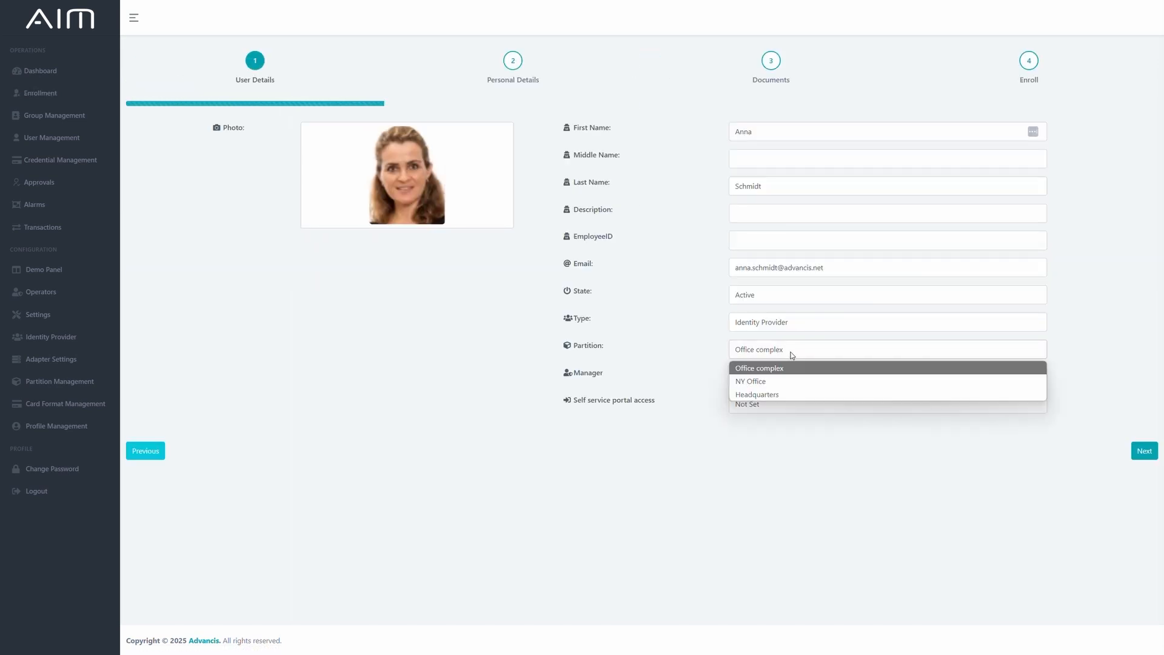
{"action": "left_click", "coordinate": [774, 395]}
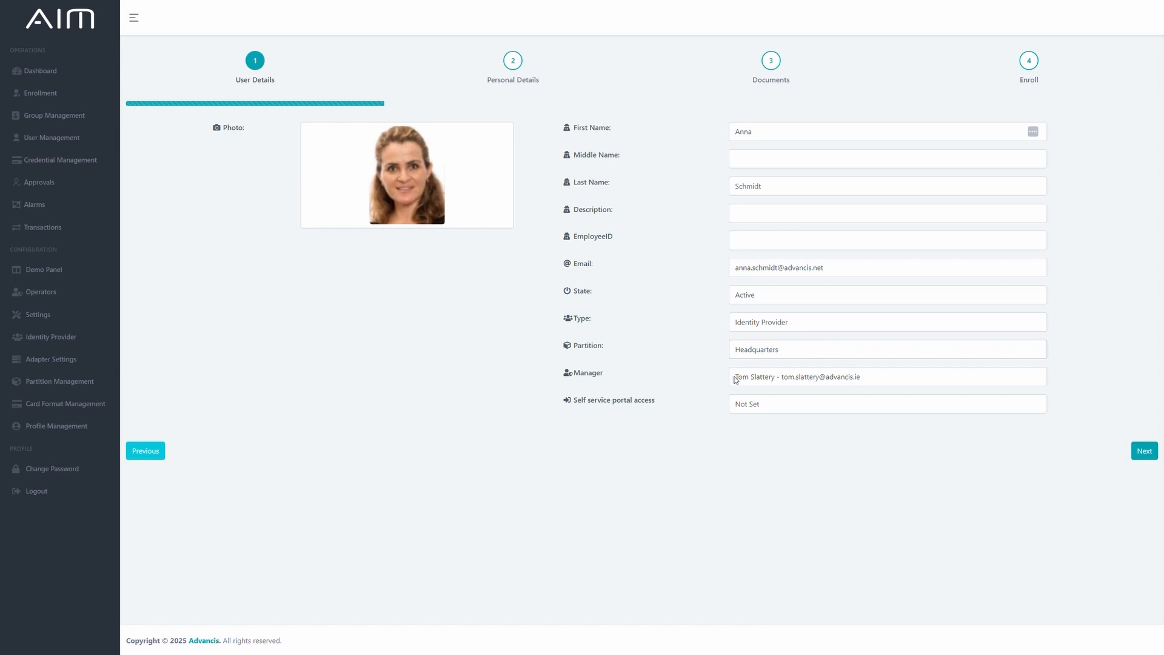
{"action": "left_click", "coordinate": [763, 247]}
{"action": "type", "text": "ADV321456"}
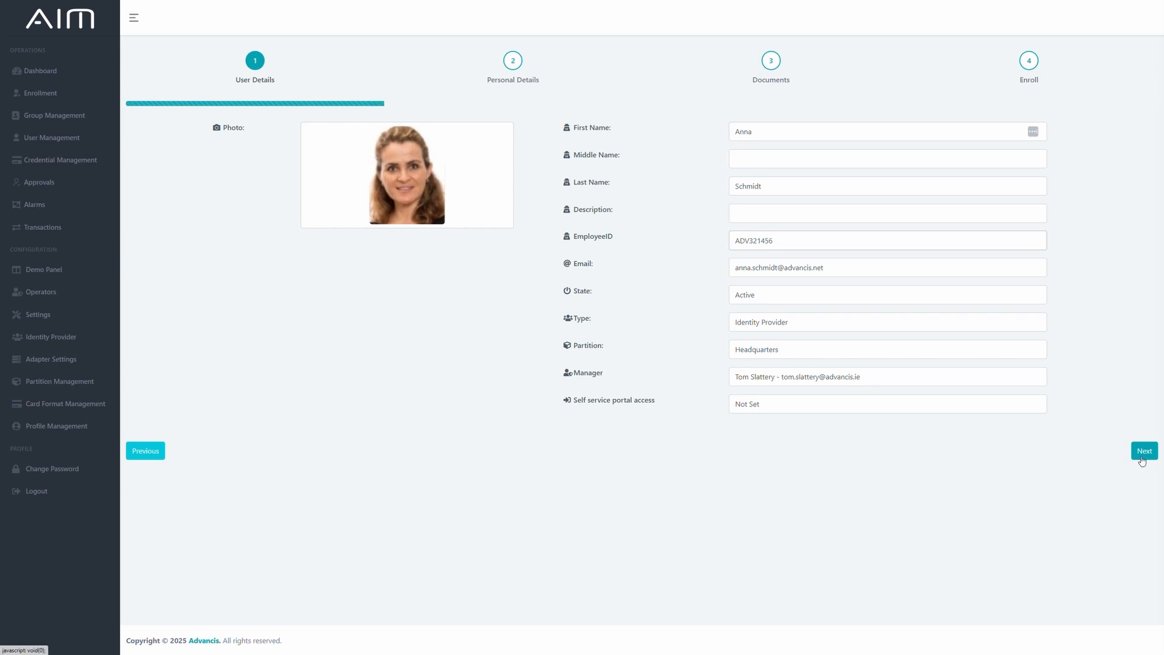
{"action": "left_click", "coordinate": [1143, 452]}
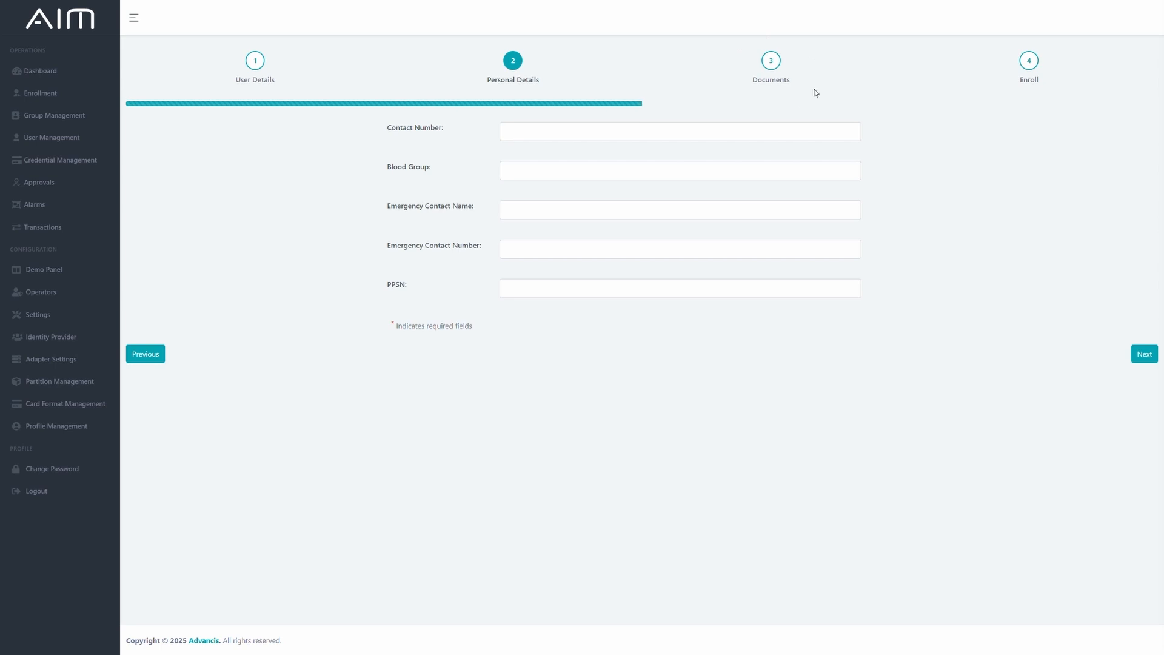
Enter the contact number, emergency contact name and emergency contact number, and continue to the Documents page.
{"action": "type", "text": "123456123"}
{"action": "double_click", "coordinate": [527, 211]}
{"action": "type", "text": "Schmidt"}
{"action": "left_click", "coordinate": [518, 257]}
{"action": "type", "text": "432234234"}
{"action": "left_click", "coordinate": [1132, 358]}
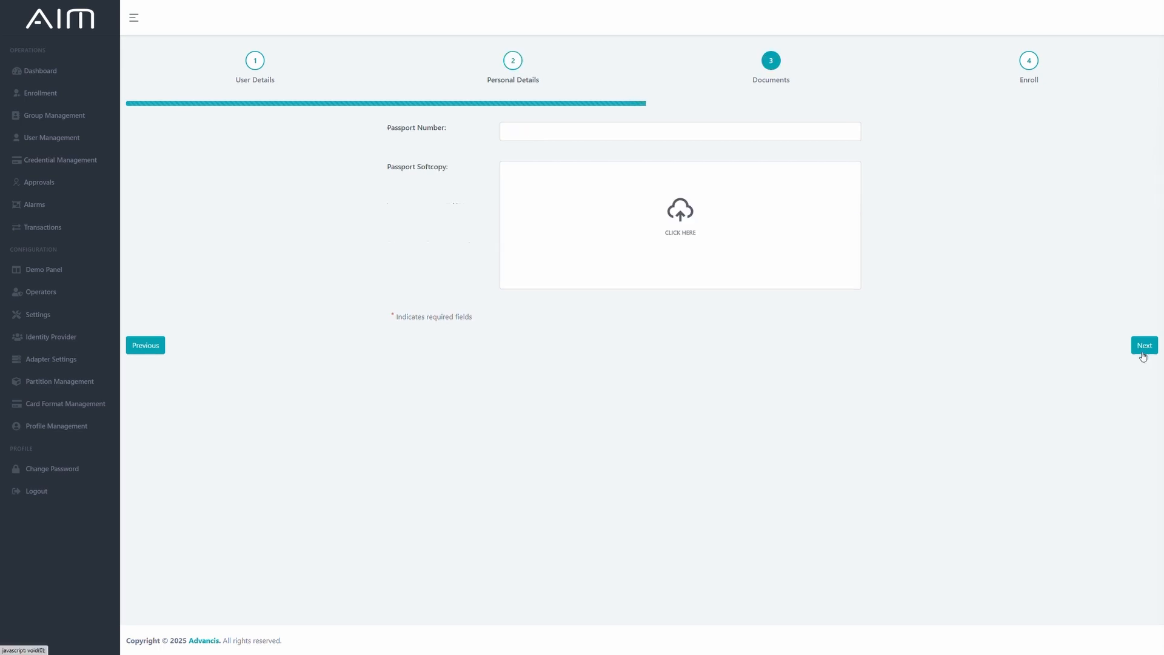
Upload the PDF passport softcopy, enter the passport number and continue to the enrollment summary.
{"action": "left_click", "coordinate": [685, 223]}
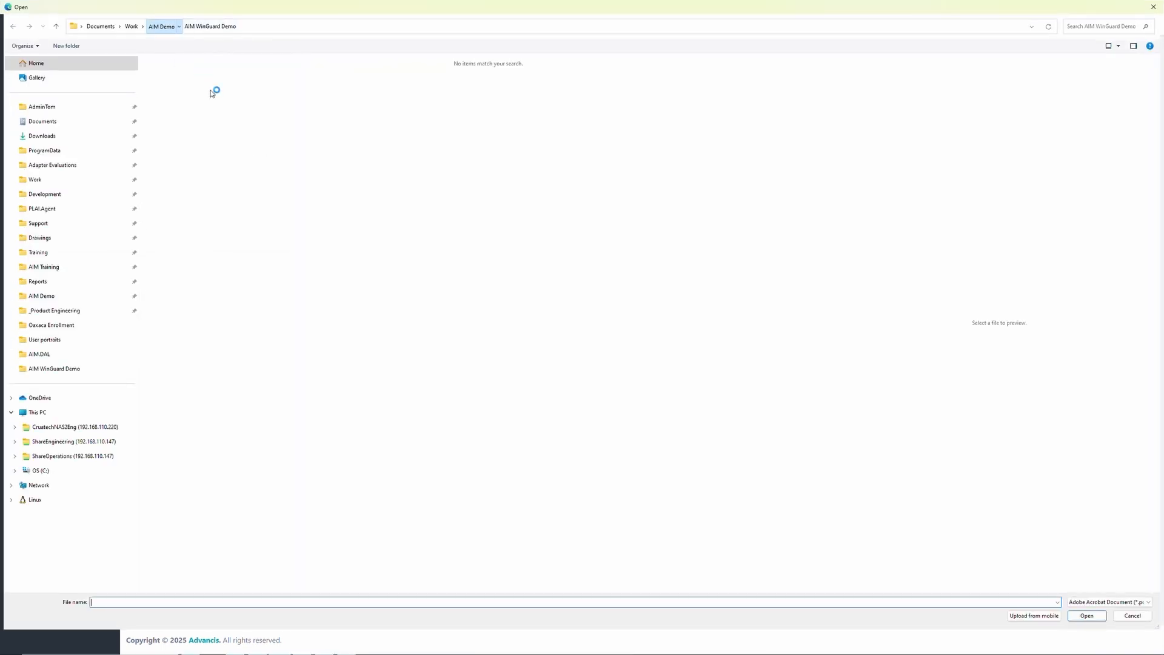
{"action": "double_click", "coordinate": [192, 86]}
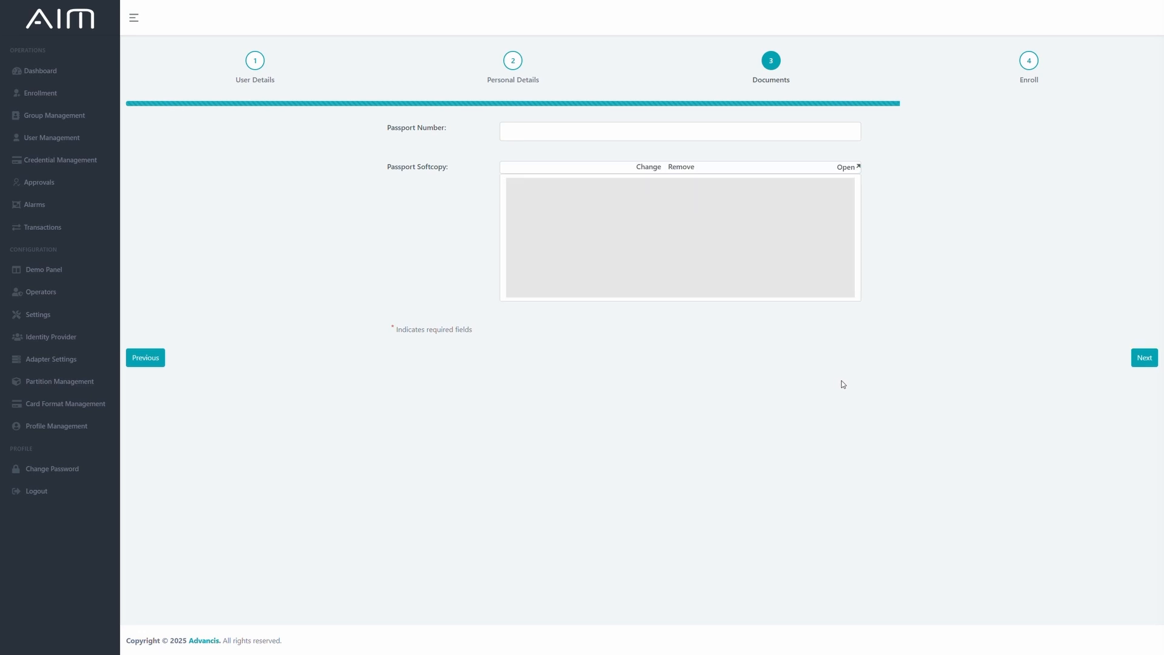
{"action": "left_click", "coordinate": [577, 131]}
{"action": "type", "text": "123123"}
{"action": "left_click", "coordinate": [1144, 357]}
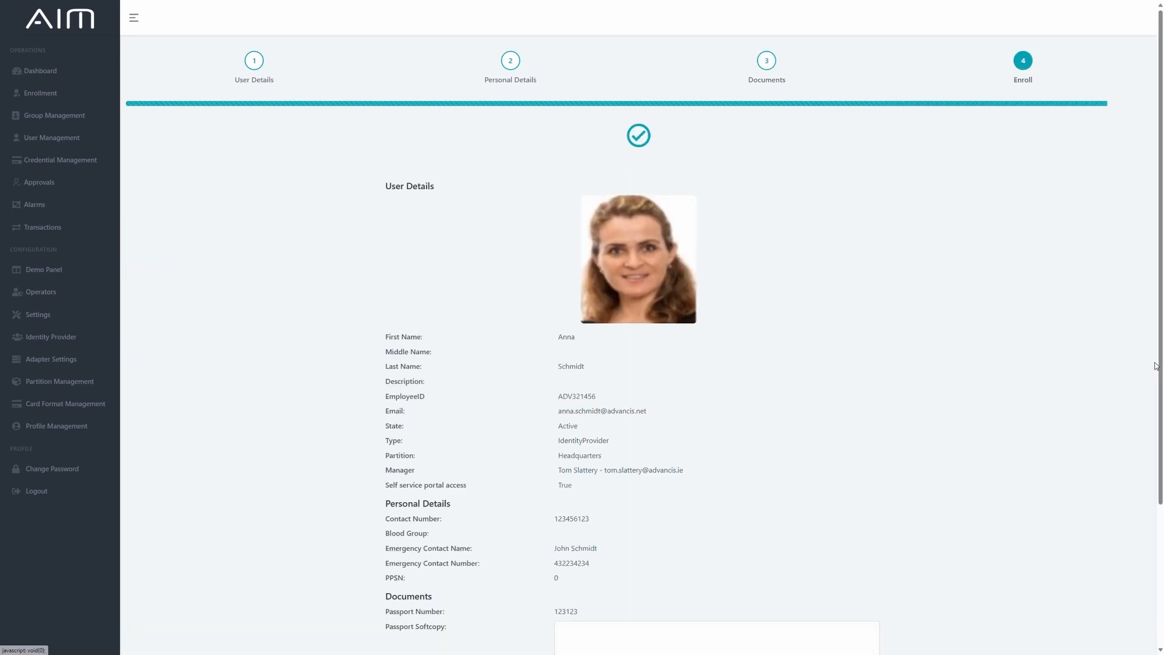
Review the user, personal and document details in the summary and enroll the user.
{"action": "scroll", "coordinate": [714, 279], "scroll_direction": "down", "scroll_amount": 3}
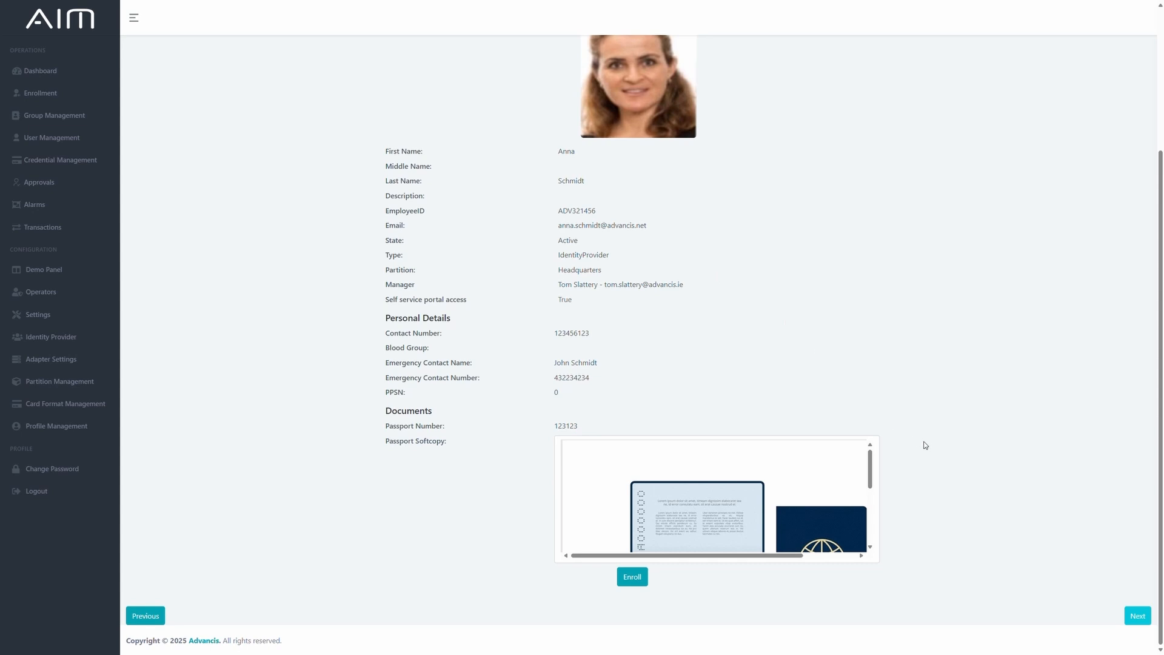
{"action": "scroll", "coordinate": [980, 420], "scroll_direction": "up", "scroll_amount": 2}
{"action": "scroll", "coordinate": [980, 421], "scroll_direction": "down", "scroll_amount": 2}
{"action": "left_click", "coordinate": [632, 576]}
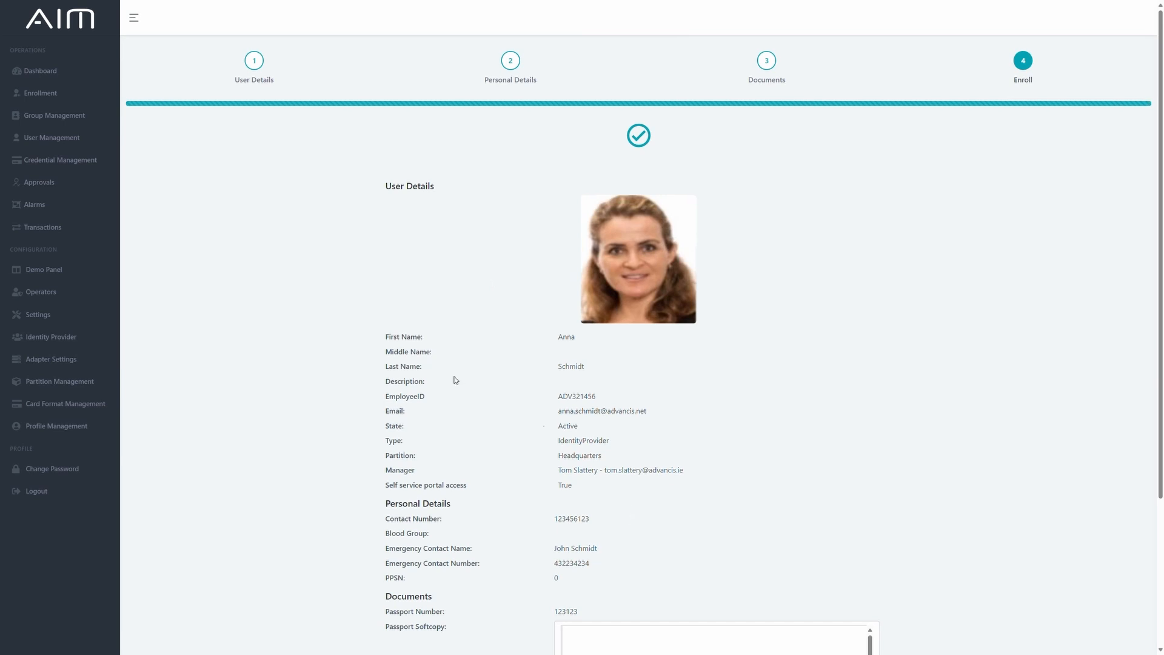
Open the newly enrolled user's record in User Management, and view the matching cardholder's details in Config Tool.
{"action": "left_click", "coordinate": [13, 145]}
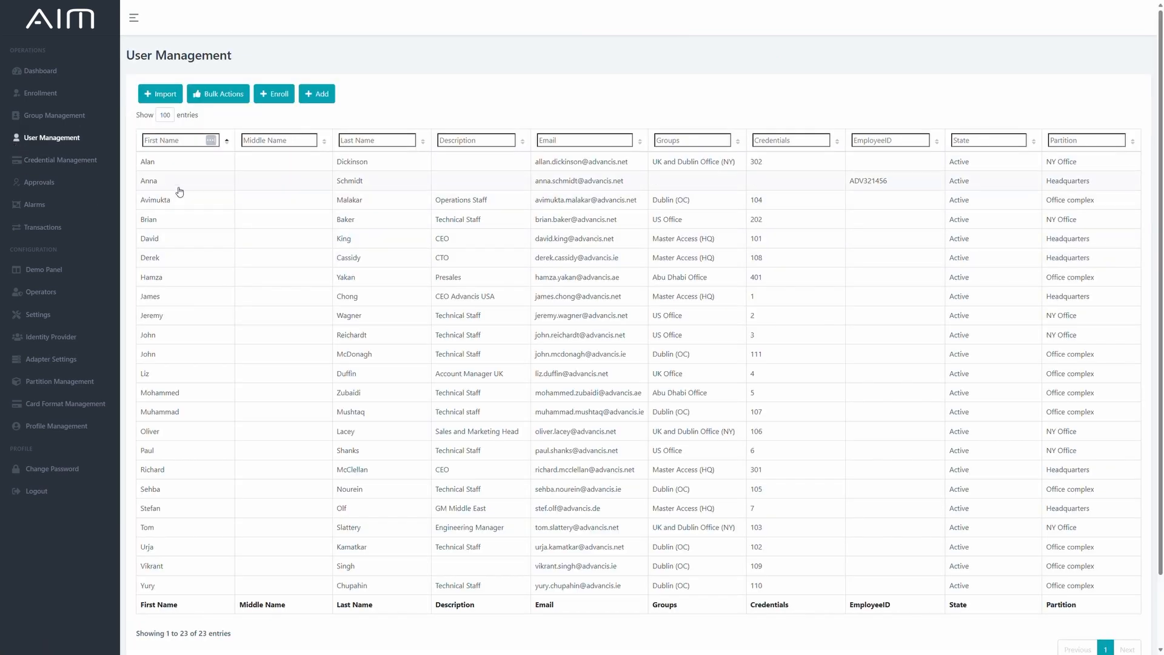
{"action": "left_click", "coordinate": [179, 187]}
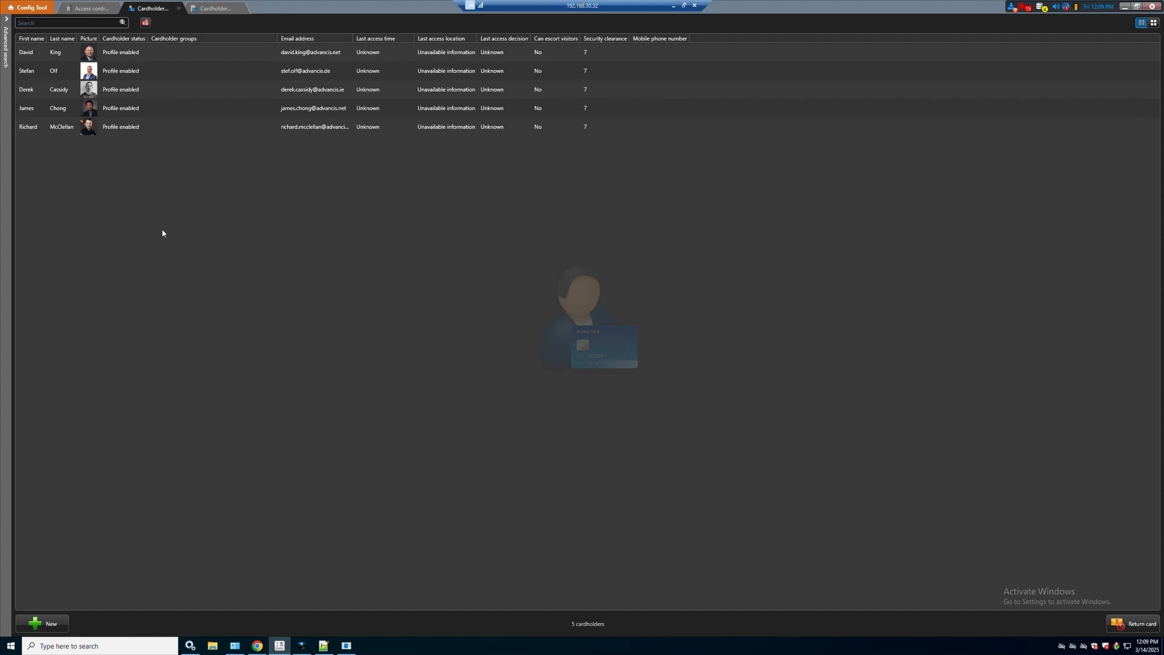
{"action": "left_click", "coordinate": [67, 23]}
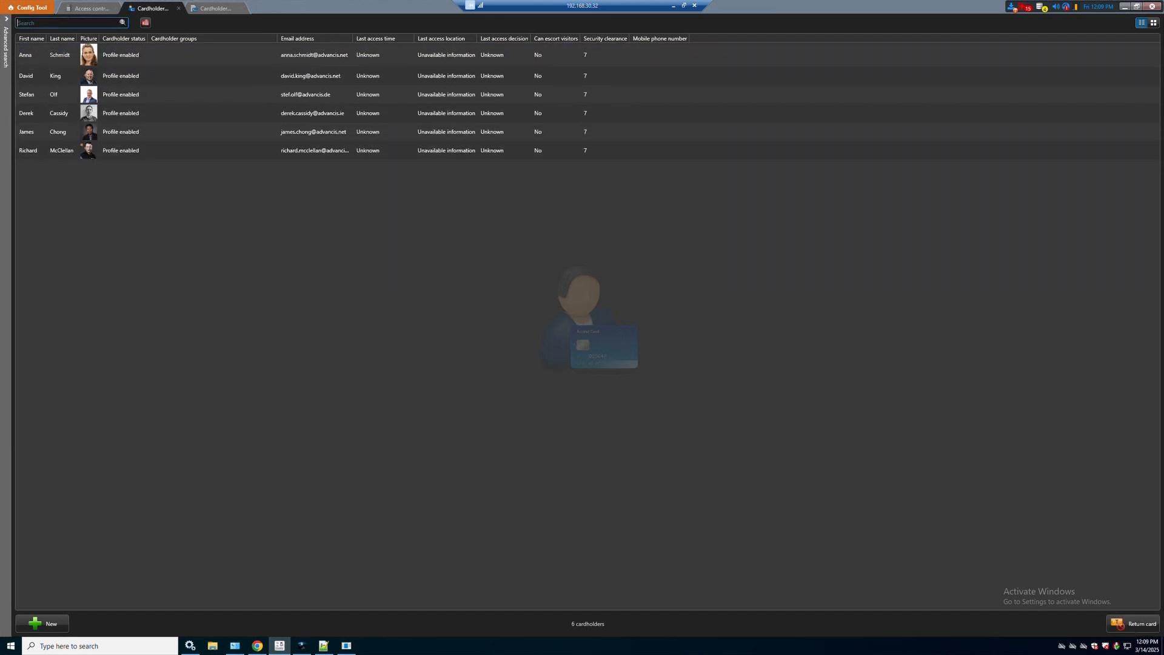
{"action": "left_click", "coordinate": [44, 58]}
{"action": "double_click", "coordinate": [45, 58]}
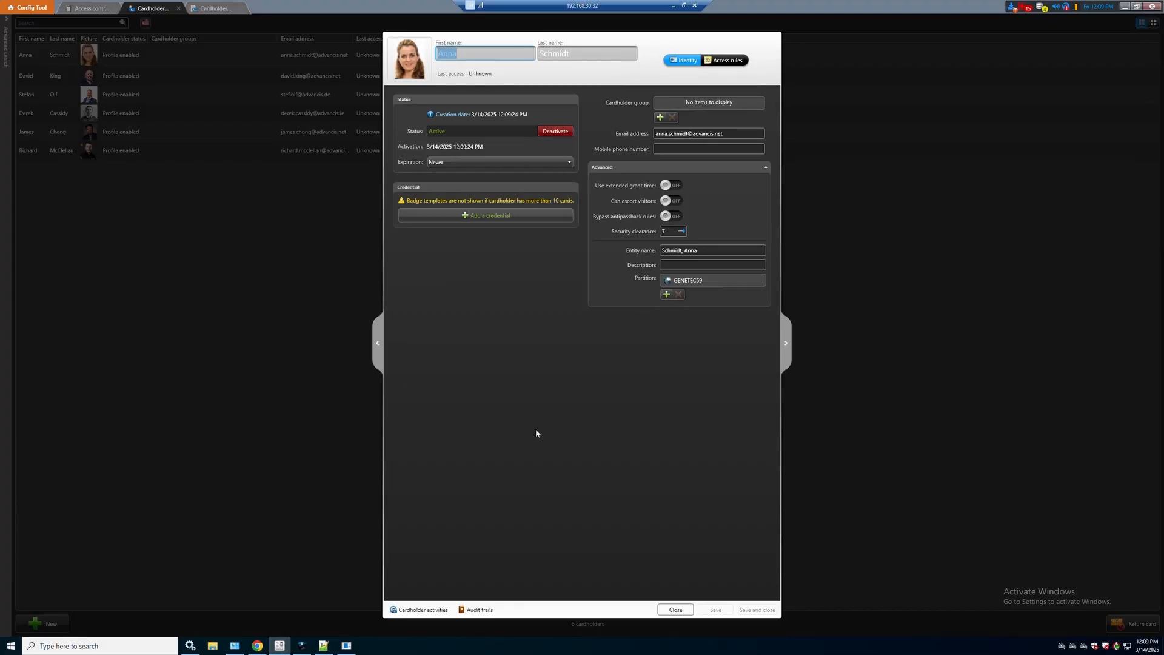
Switch to C•CURE 9000 and examine the new person's general details, clearances, credentials, portrait image and web email settings.
{"action": "left_click", "coordinate": [346, 646]}
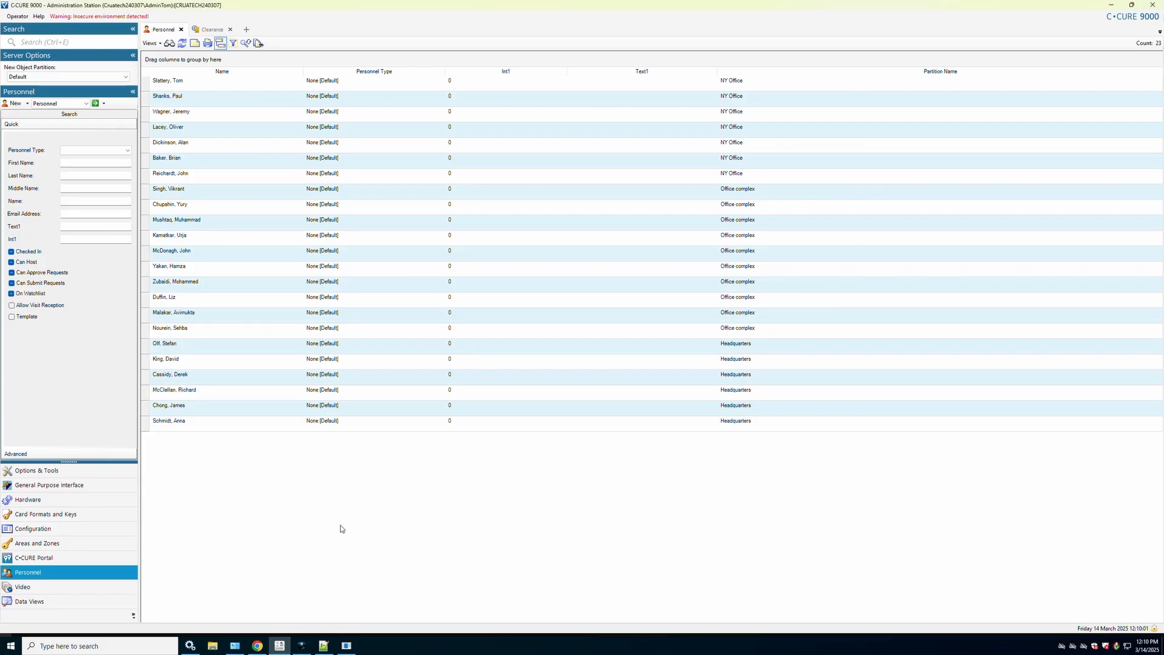
{"action": "double_click", "coordinate": [184, 424]}
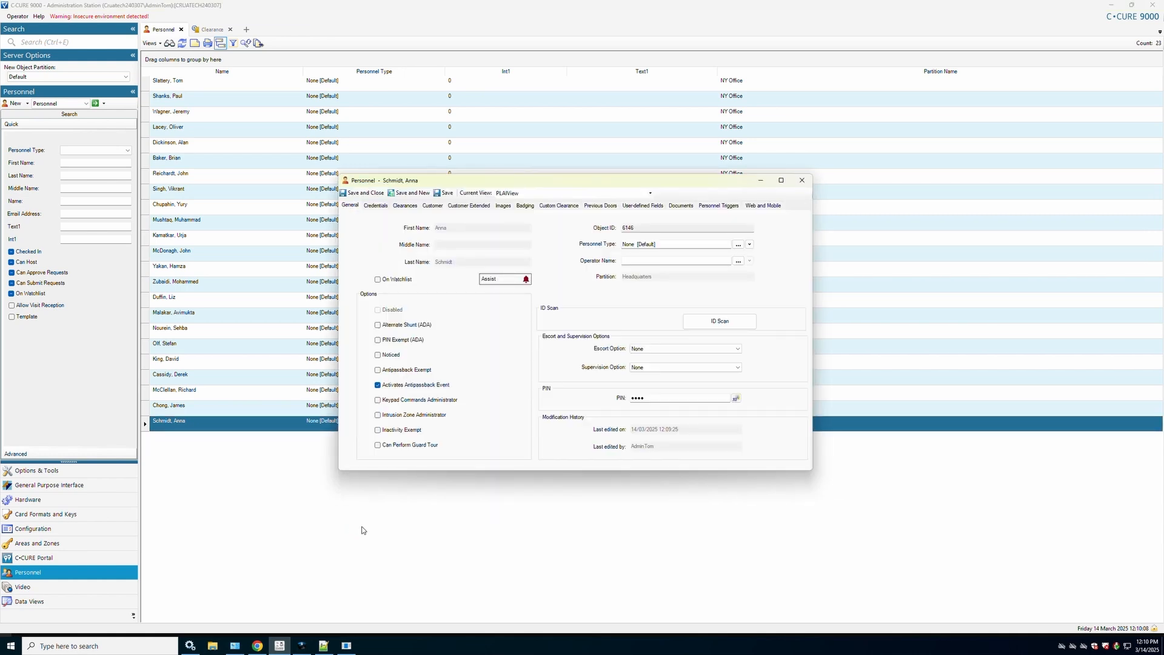
{"action": "left_click", "coordinate": [404, 207]}
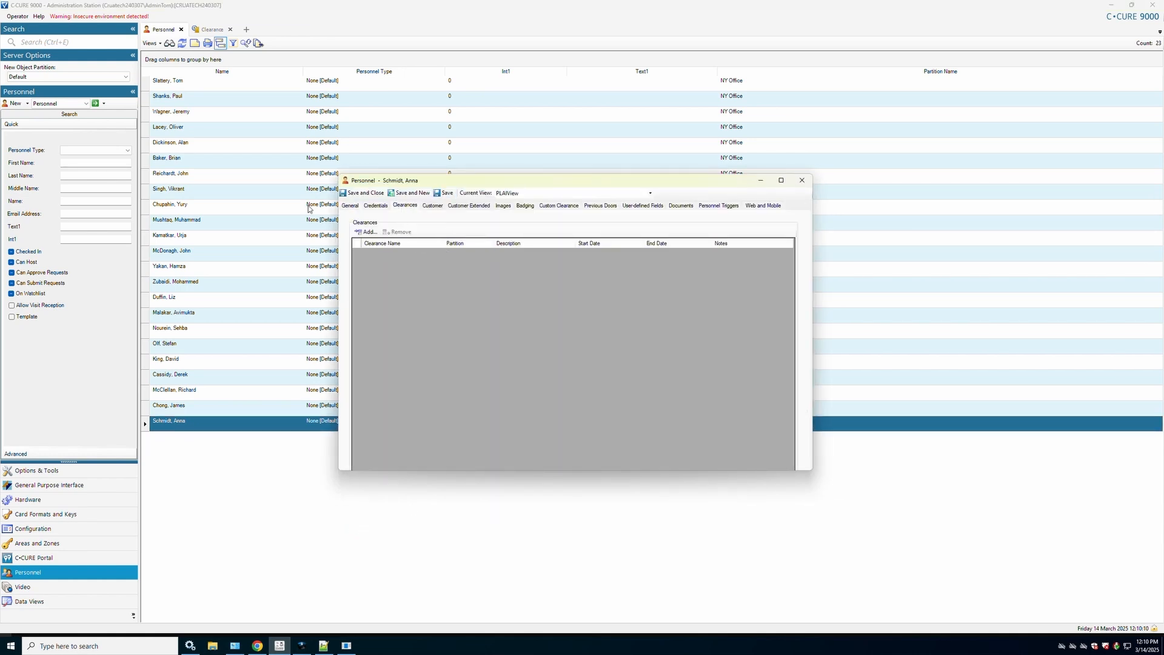
{"action": "left_click", "coordinate": [372, 208]}
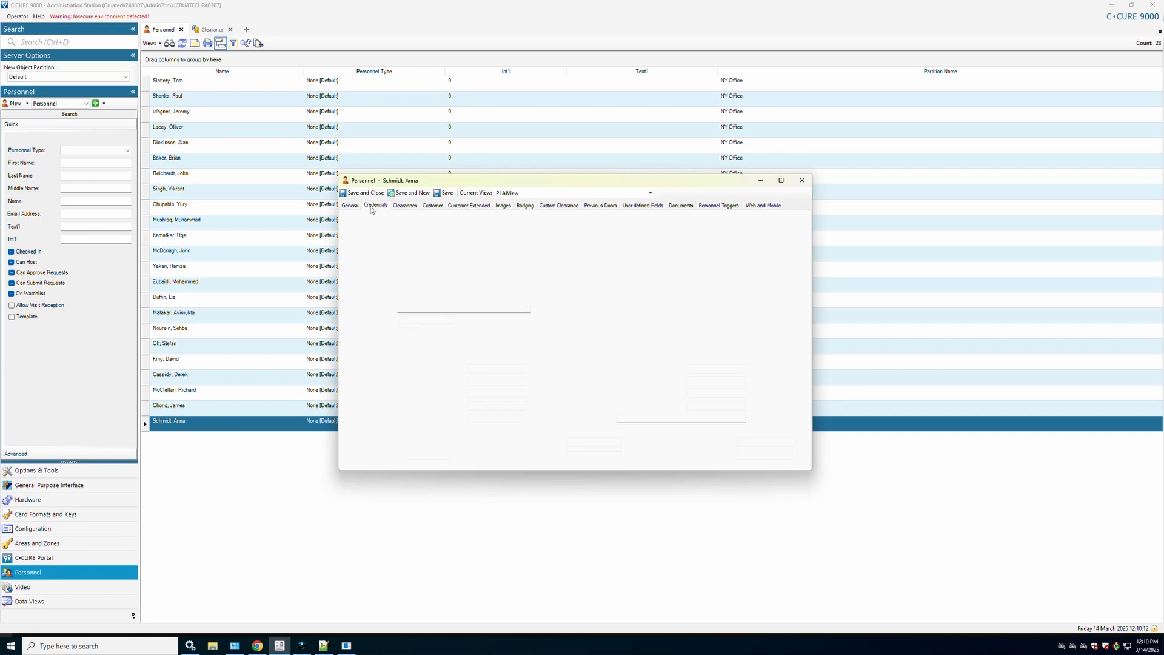
{"action": "left_click", "coordinate": [349, 206]}
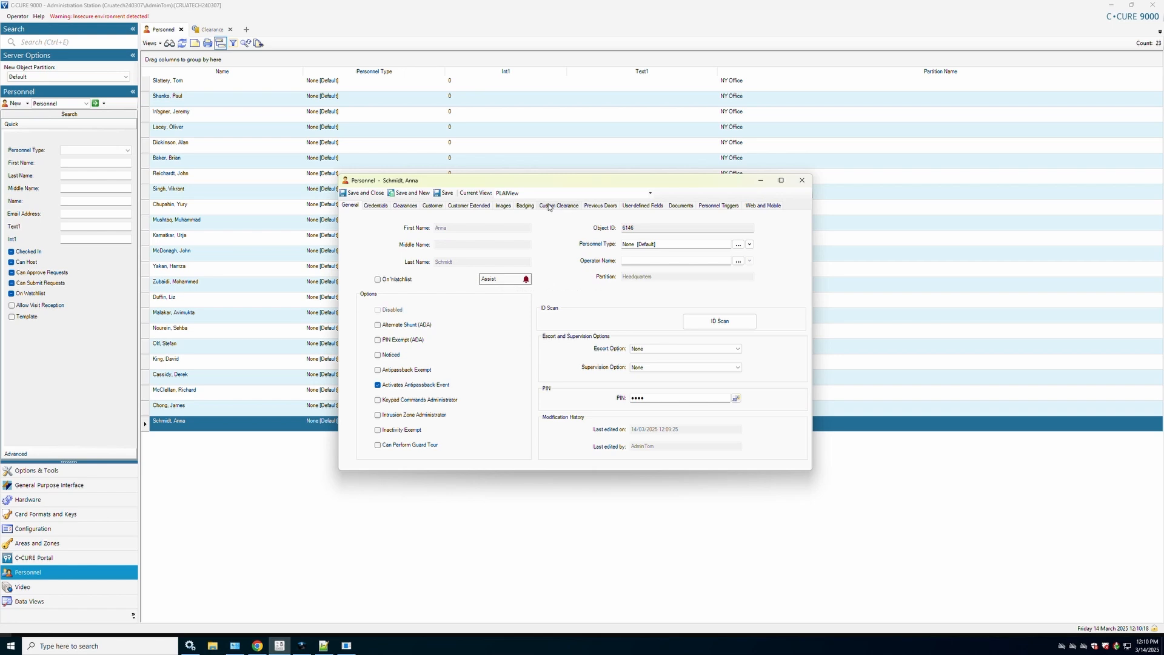
{"action": "left_click", "coordinate": [504, 207]}
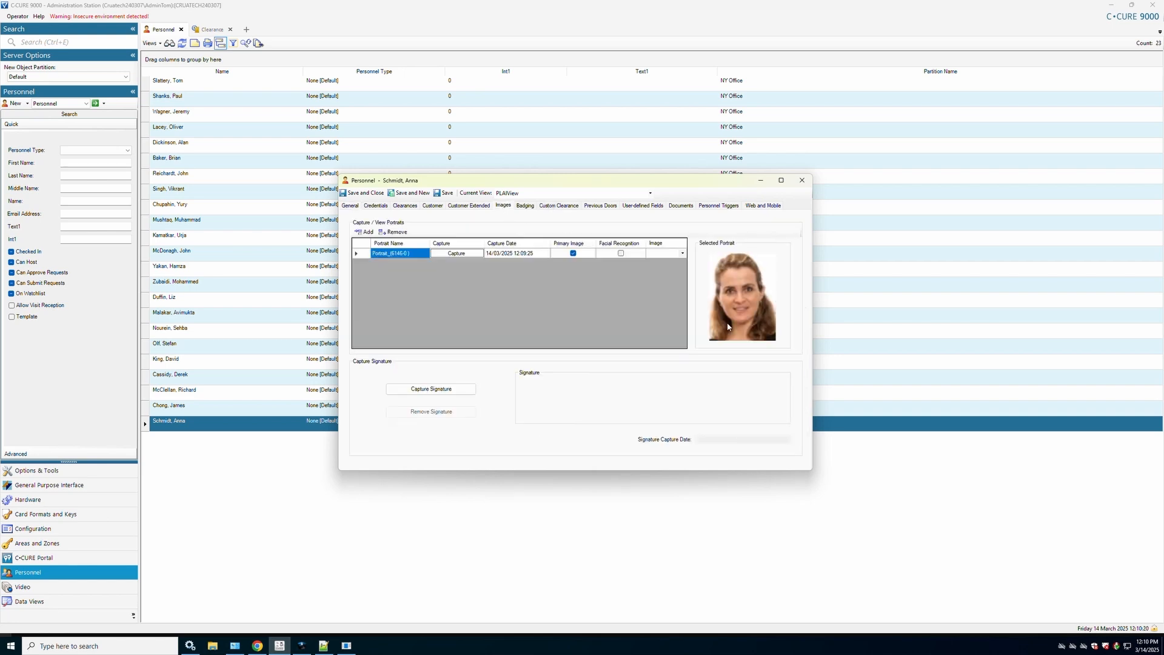
{"action": "left_click", "coordinate": [770, 207]}
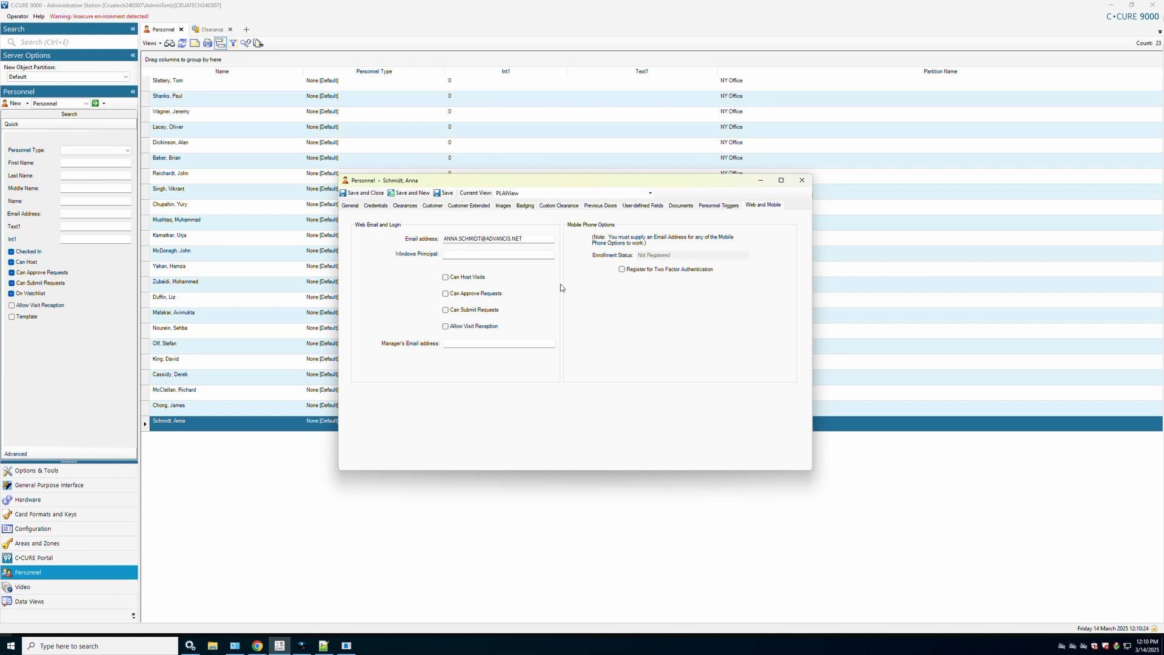
{"action": "left_click", "coordinate": [801, 181]}
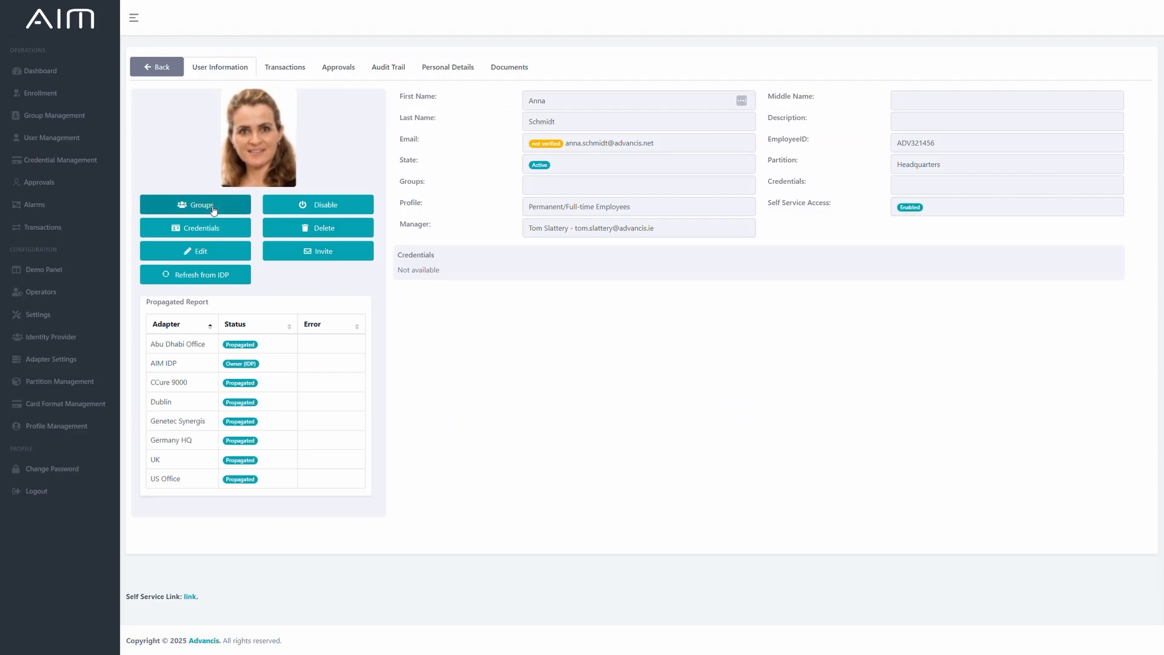
Assign the user to the Master Access (HQ) and Basement Car Park (HQ) groups in AIM and review the audit trail.
{"action": "left_click", "coordinate": [213, 206]}
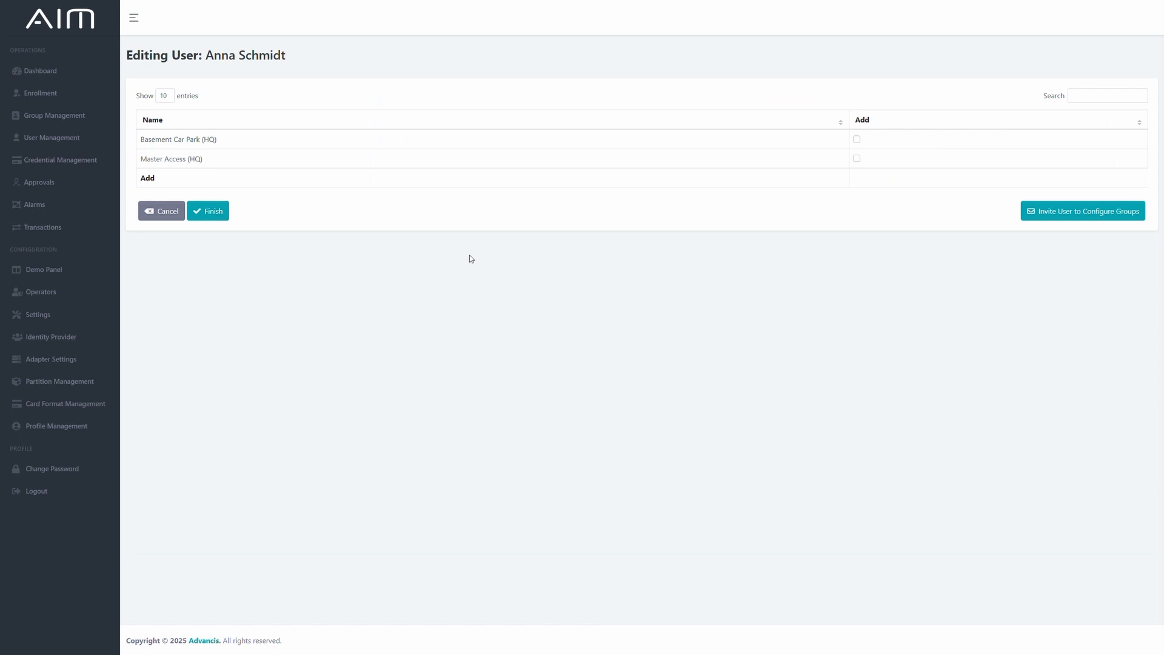
{"action": "left_click", "coordinate": [857, 159]}
{"action": "left_click", "coordinate": [857, 139]}
{"action": "left_click", "coordinate": [208, 212]}
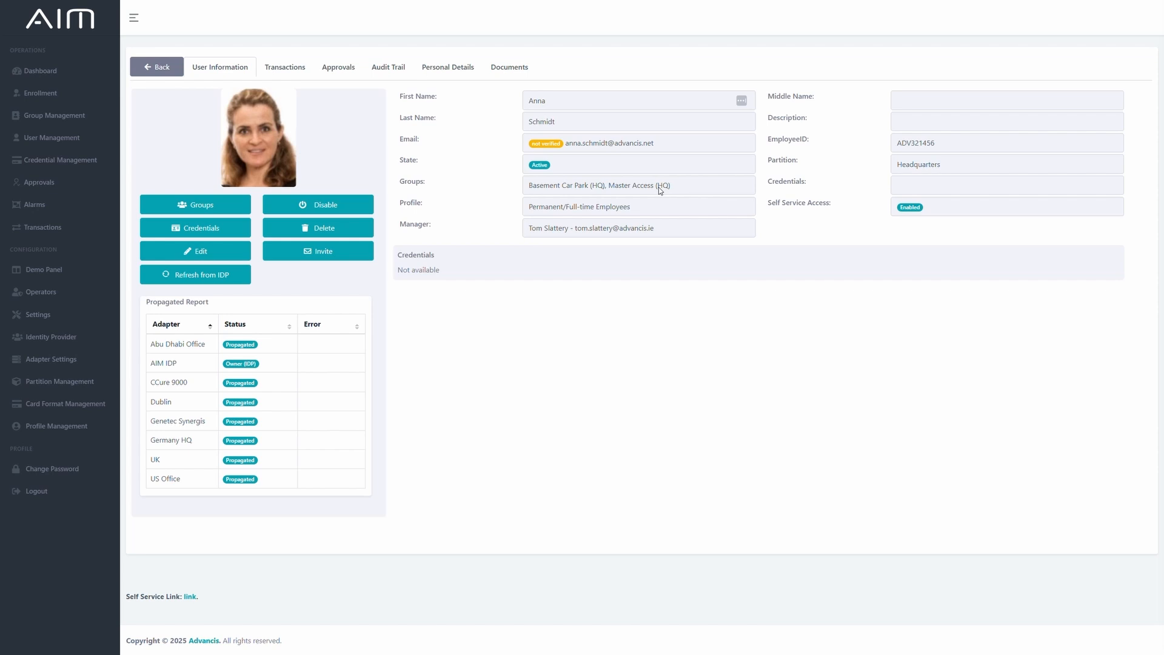
{"action": "left_click", "coordinate": [374, 71]}
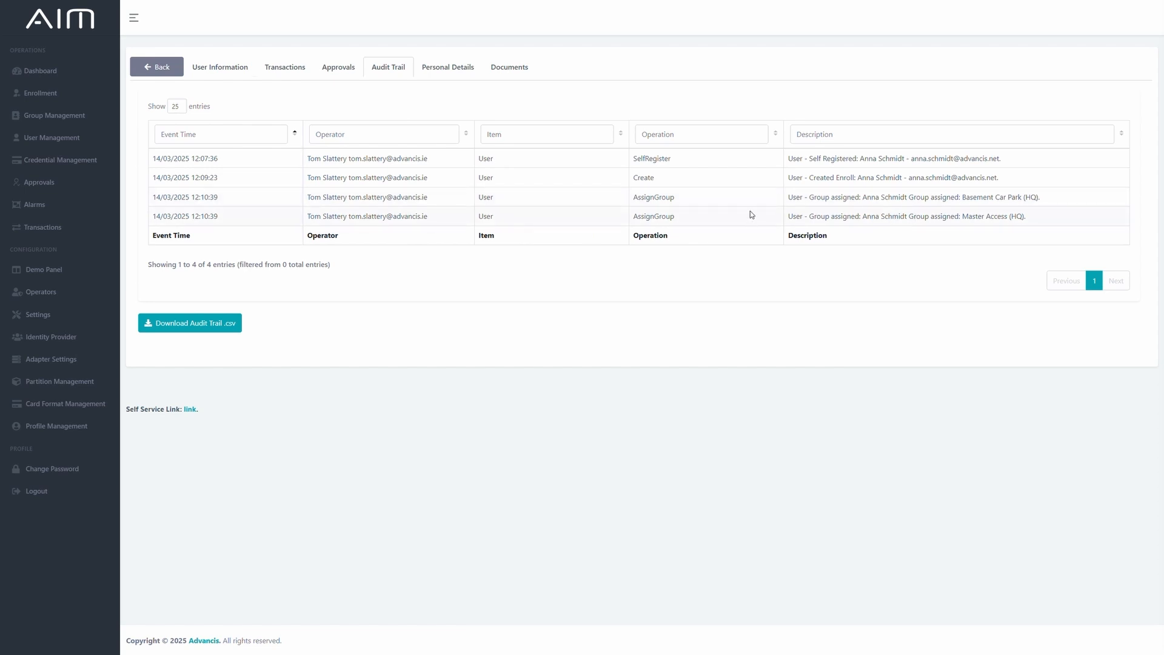
{"action": "left_click", "coordinate": [216, 68]}
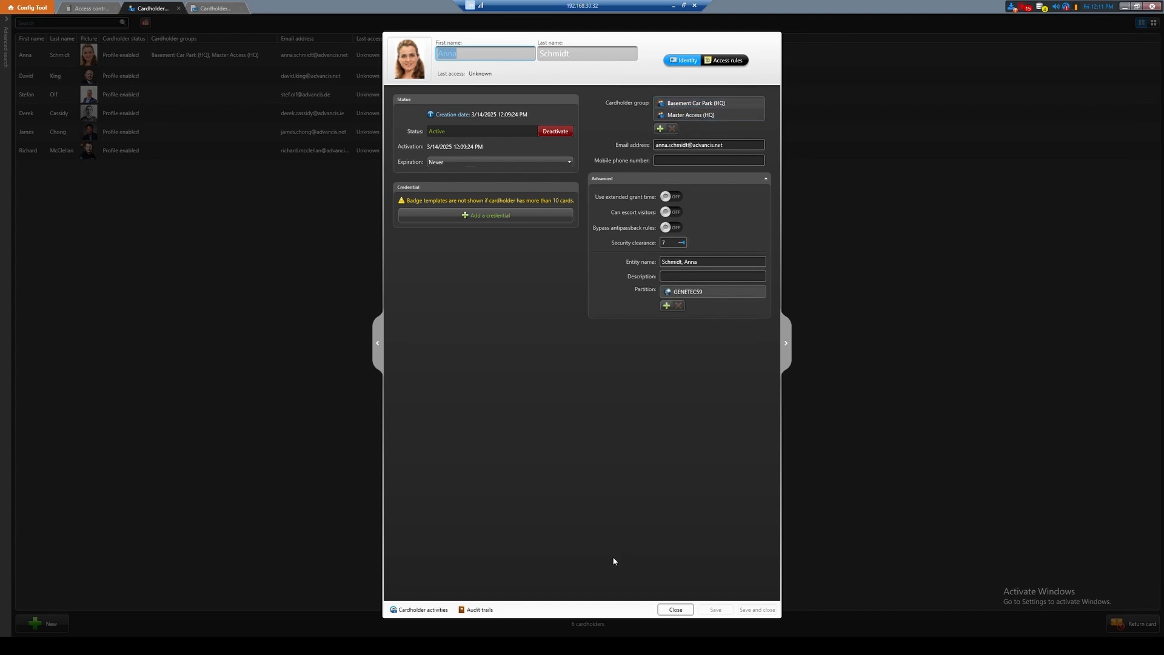
Check the user's cardholder groups in Config Tool and the person's clearances in C•CURE 9000.
{"action": "left_click", "coordinate": [675, 609]}
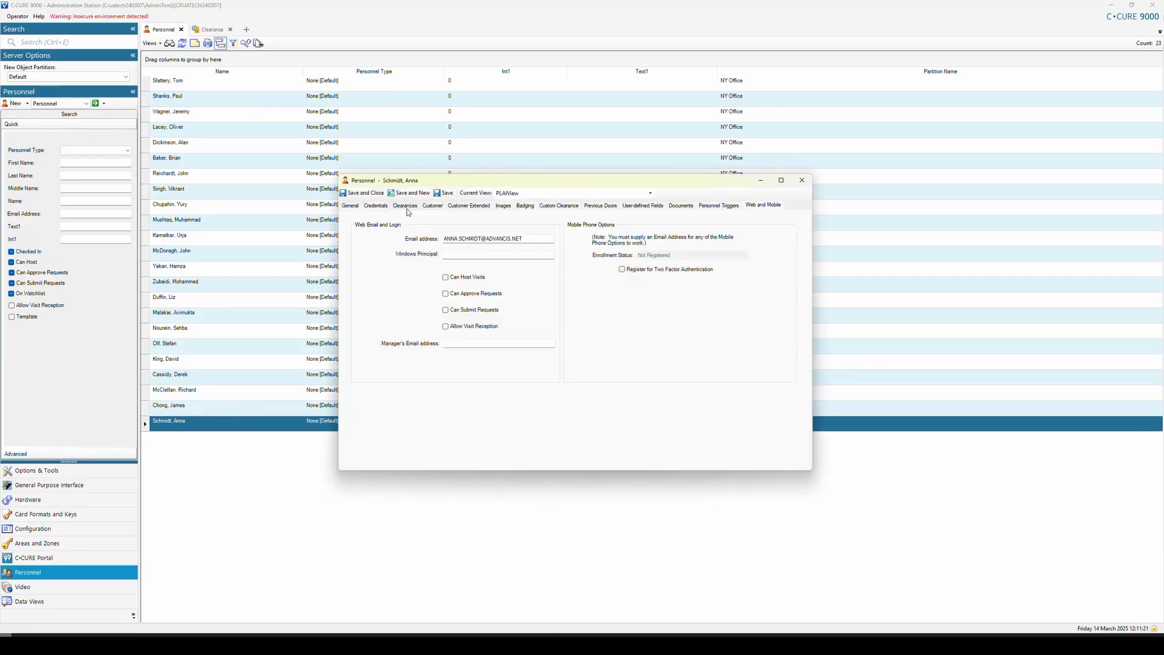
{"action": "left_click", "coordinate": [405, 206]}
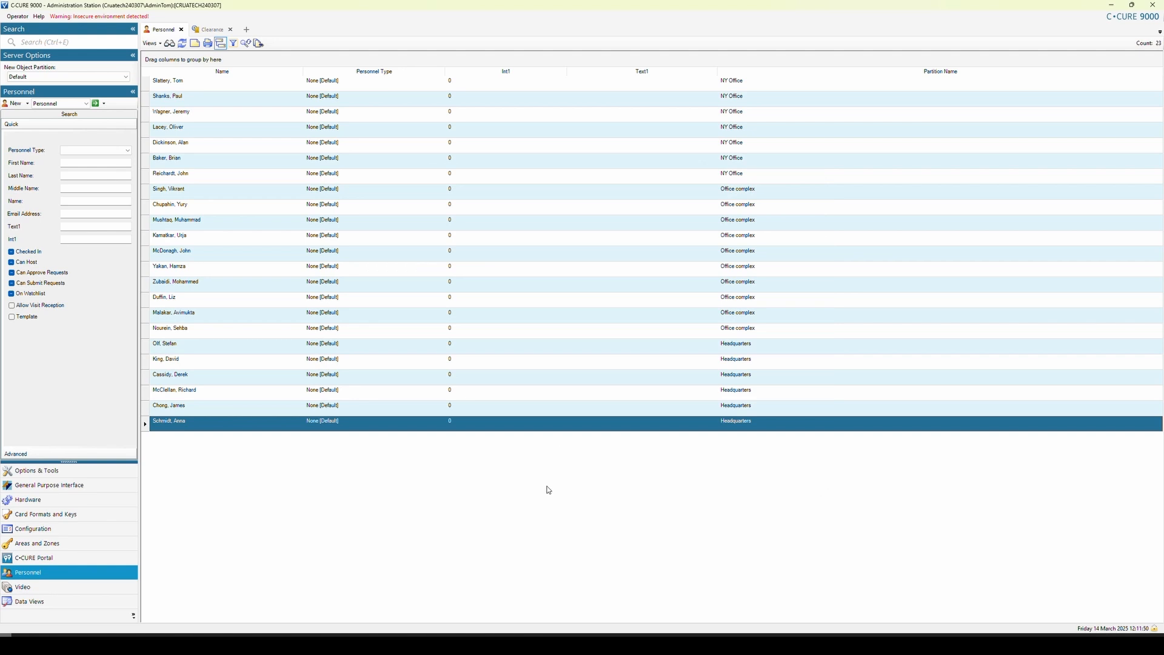
{"action": "left_click", "coordinate": [537, 644]}
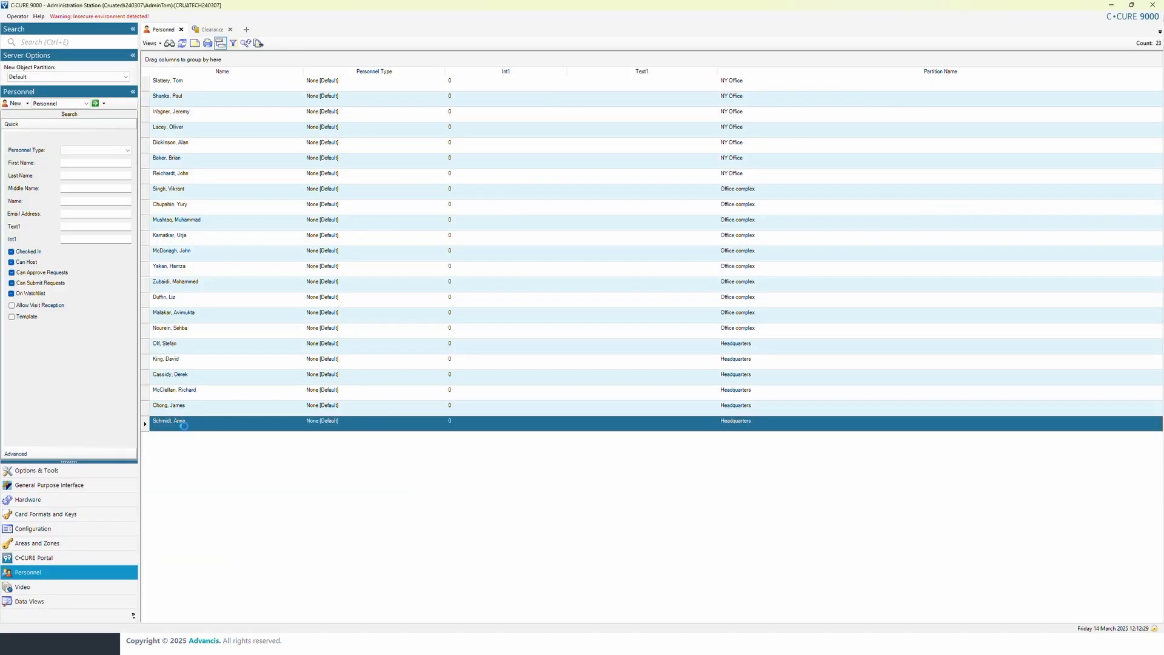
In C•CURE 9000, add a card access credential to the person with a card number, facility code 11 and HID Corporate 1000 format, and save it.
{"action": "double_click", "coordinate": [182, 422]}
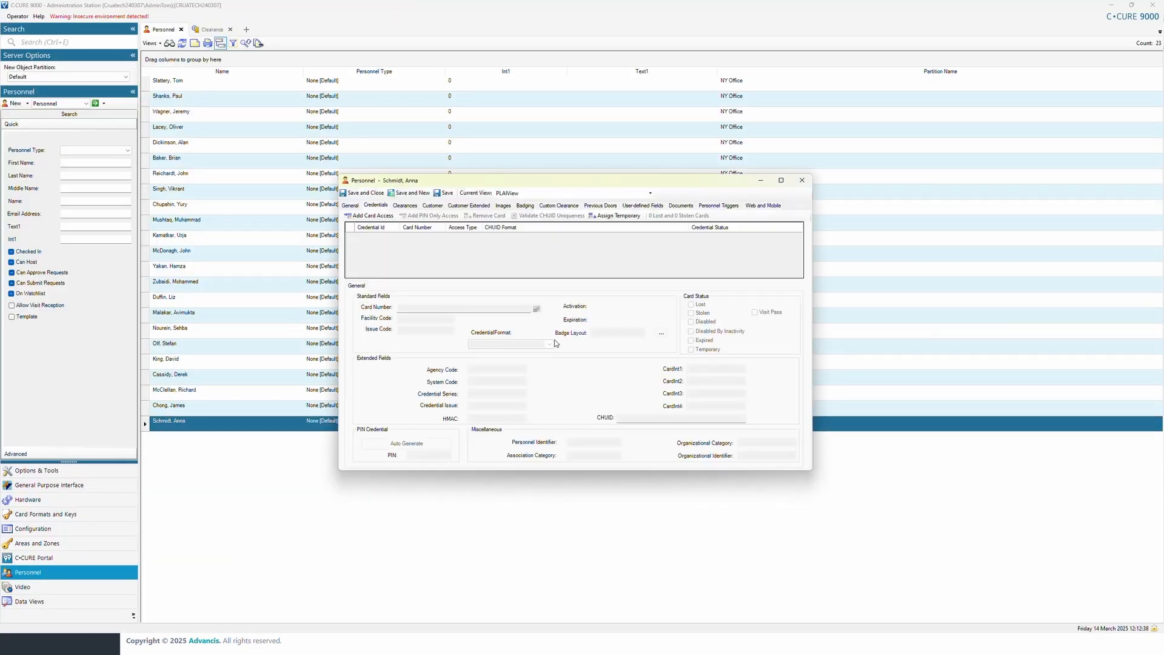
{"action": "left_click", "coordinate": [366, 216]}
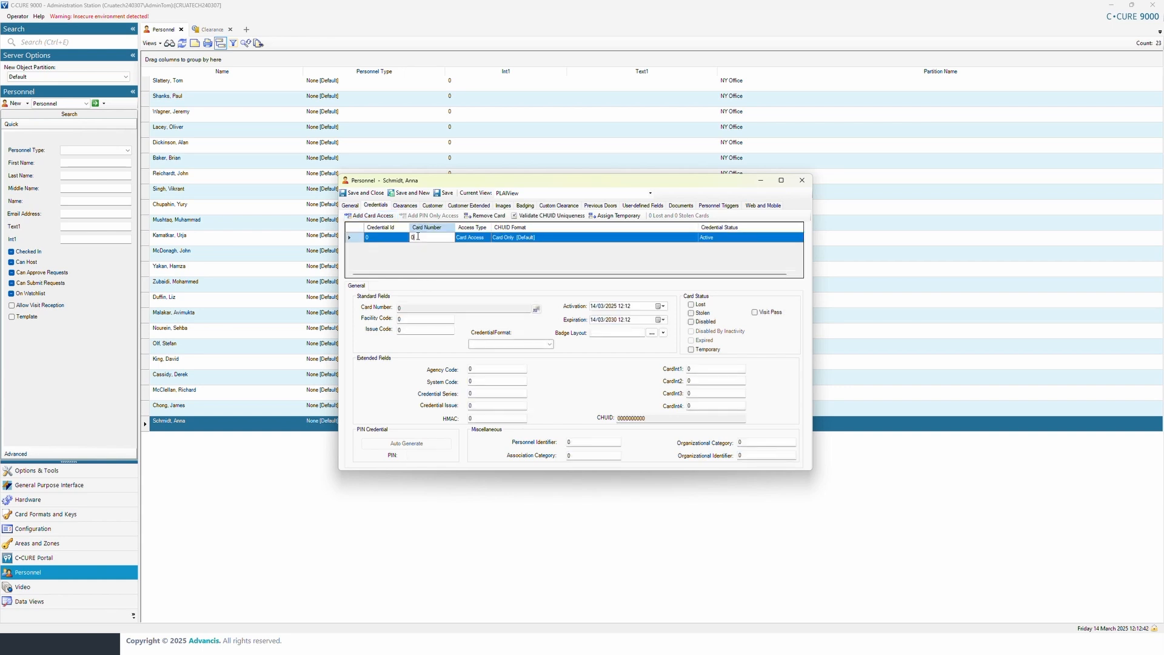
{"action": "type", "text": "3333"}
{"action": "left_click", "coordinate": [413, 309]}
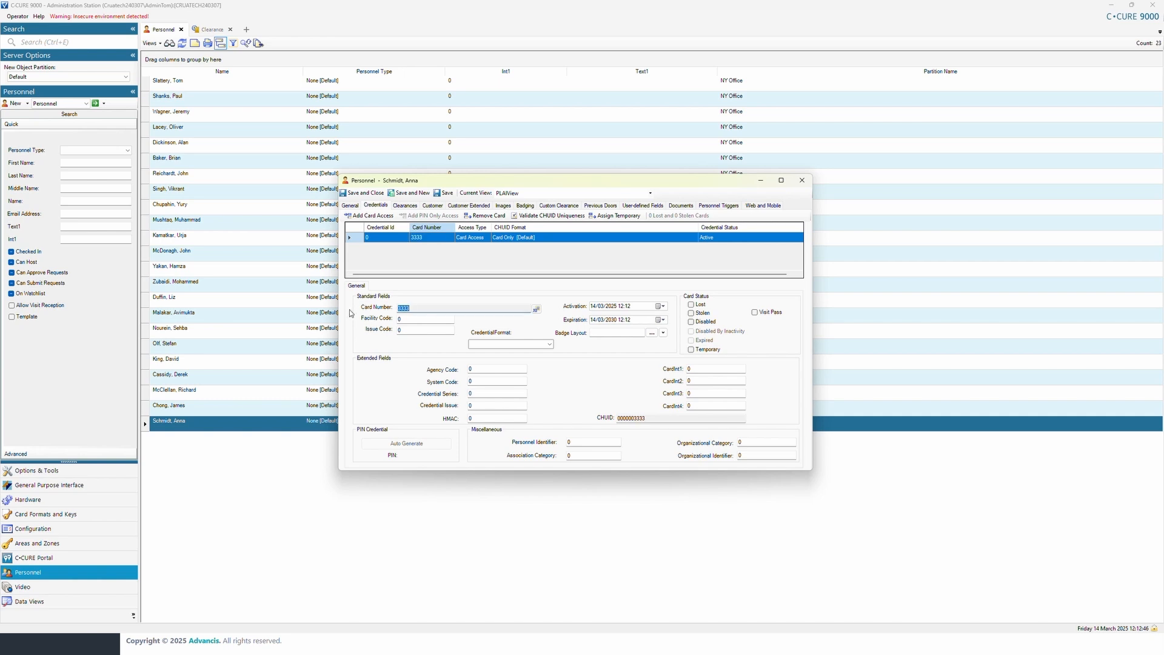
{"action": "left_click", "coordinate": [415, 321]}
{"action": "type", "text": "11"}
{"action": "left_click", "coordinate": [550, 345]}
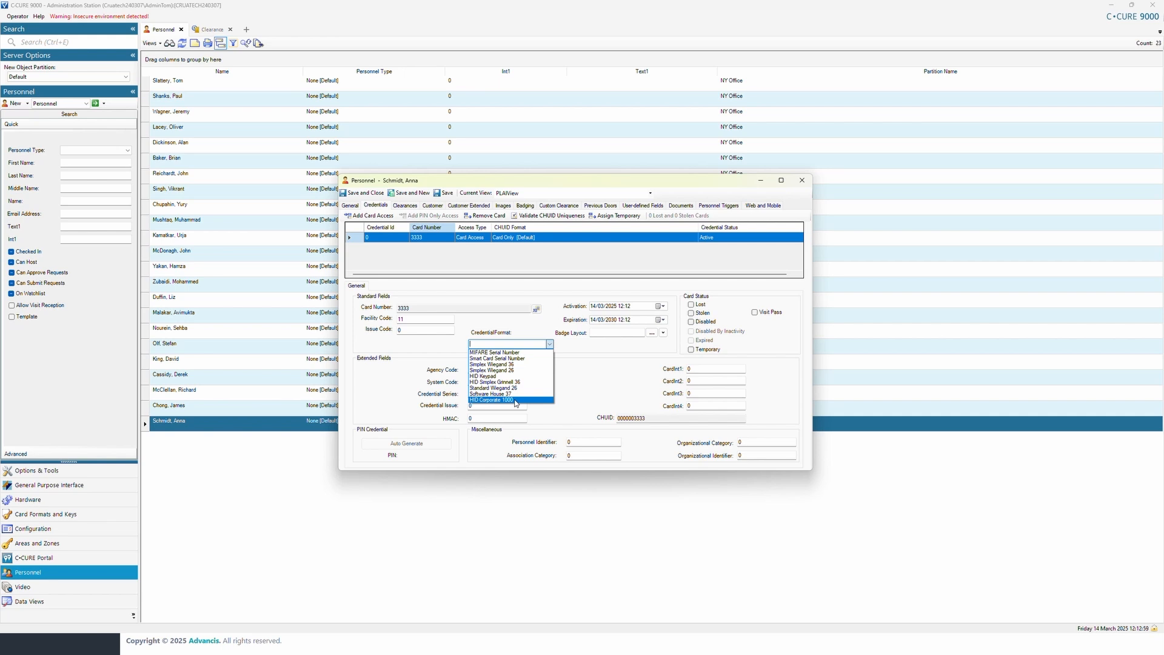
{"action": "left_click", "coordinate": [515, 400]}
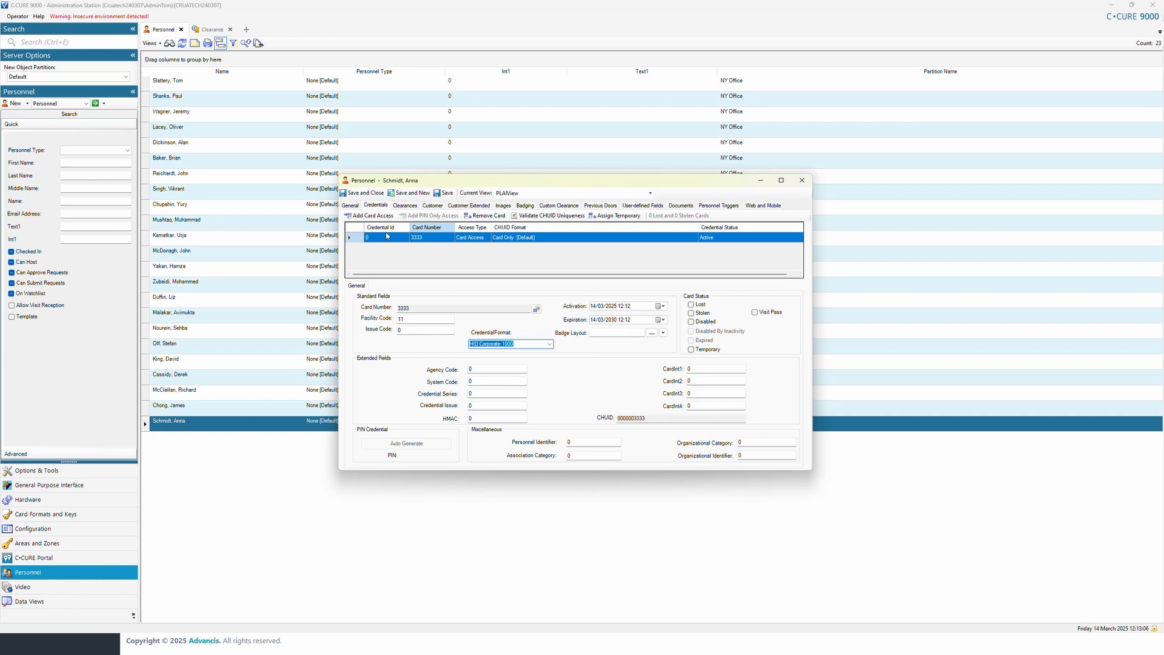
{"action": "left_click", "coordinate": [362, 193]}
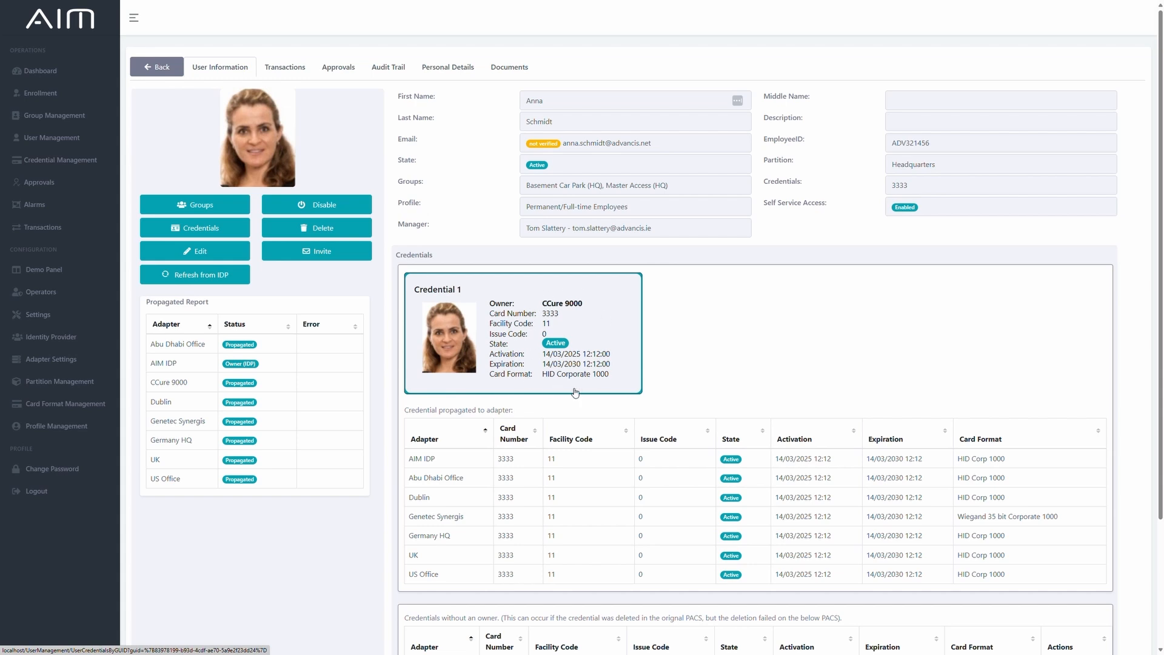
Switch to AIM and review the user's new credential and its propagation to each adapter.
{"action": "left_click_drag", "start_coordinate": [406, 410], "coordinate": [536, 419]}
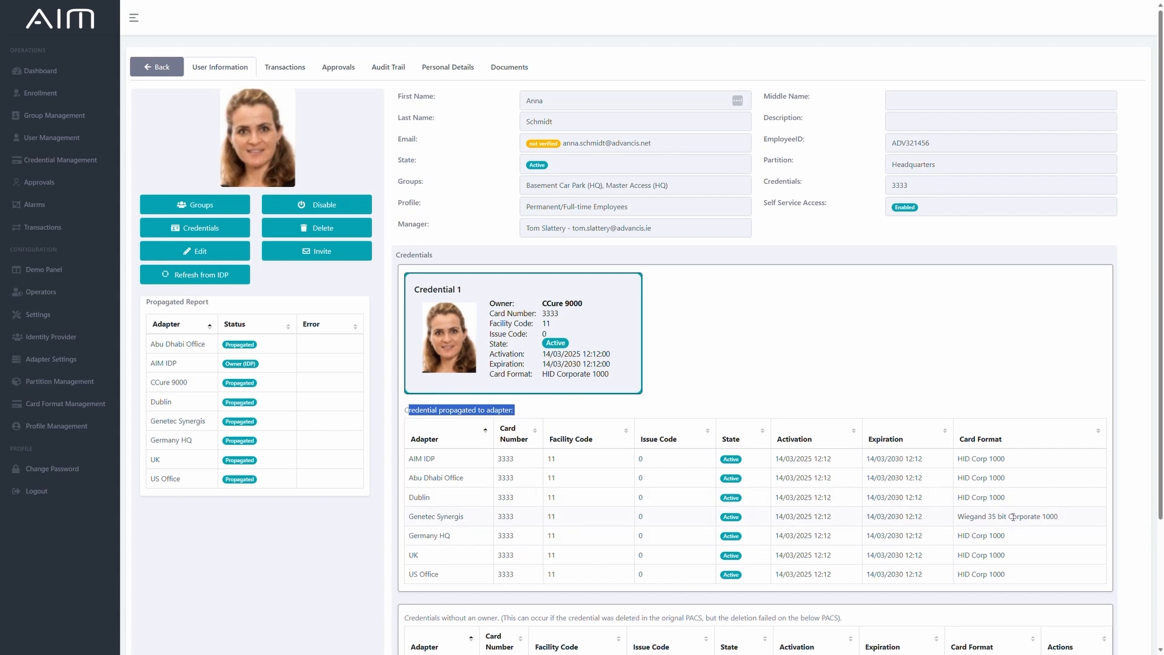
{"action": "scroll", "coordinate": [1029, 546], "scroll_direction": "down", "scroll_amount": 2}
{"action": "scroll", "coordinate": [1029, 546], "scroll_direction": "up", "scroll_amount": 2}
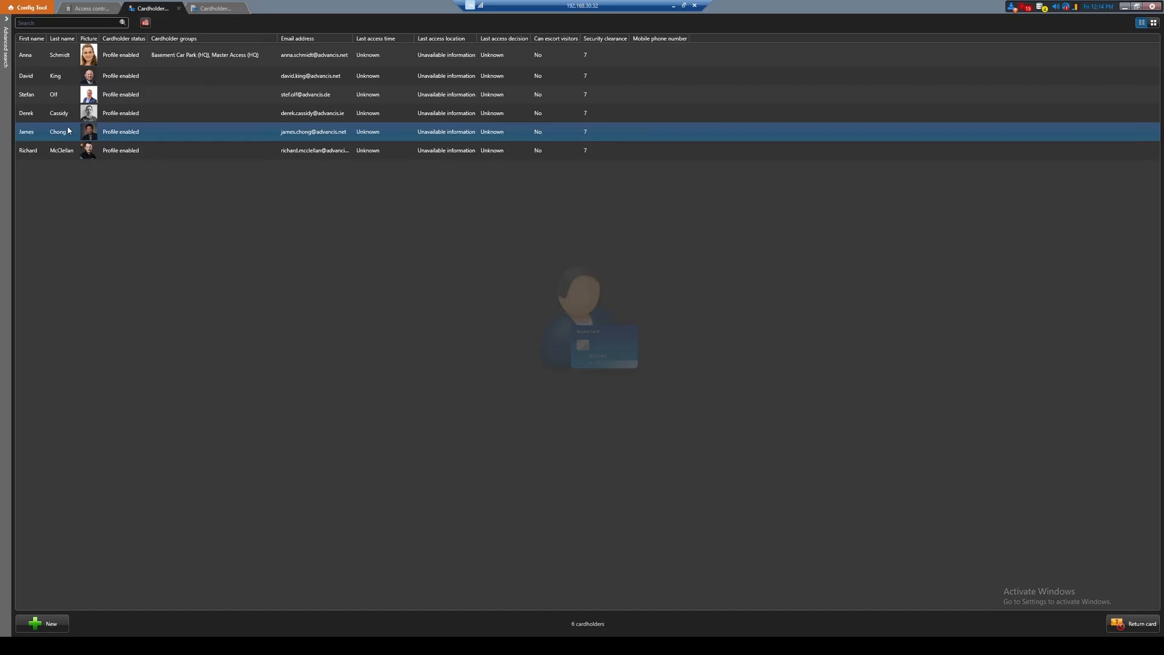
Switch to Config Tool and inspect the cardholder's propagated credential, including its card format and expiration, without changing it.
{"action": "left_click", "coordinate": [42, 56]}
{"action": "double_click", "coordinate": [41, 56]}
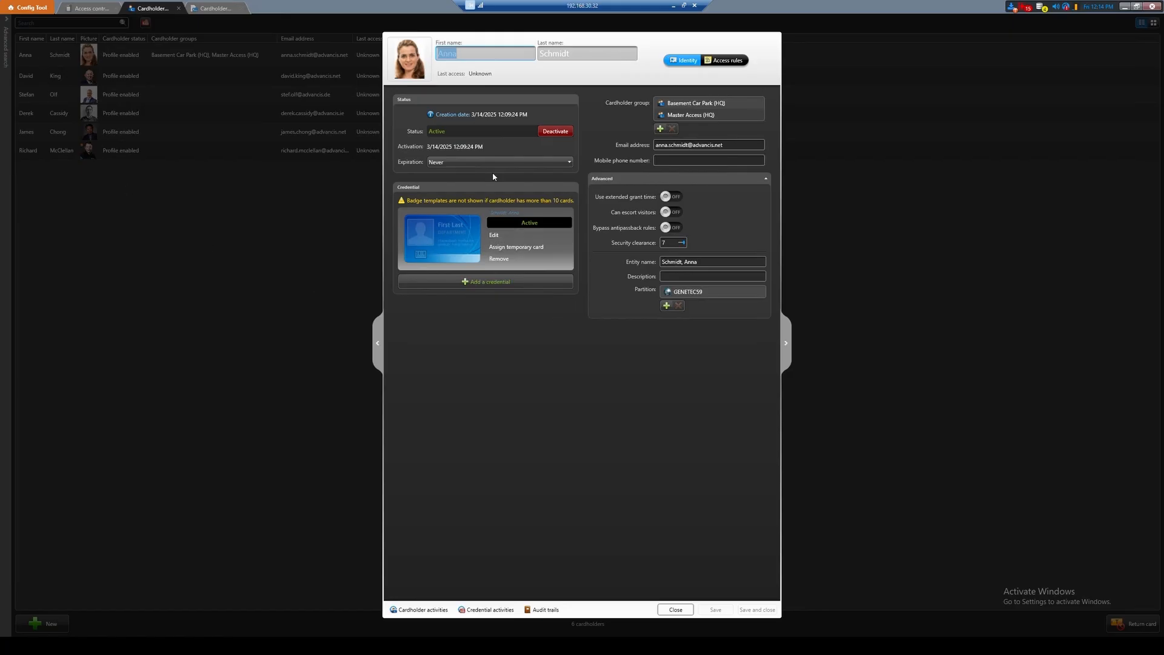
{"action": "left_click", "coordinate": [496, 236]}
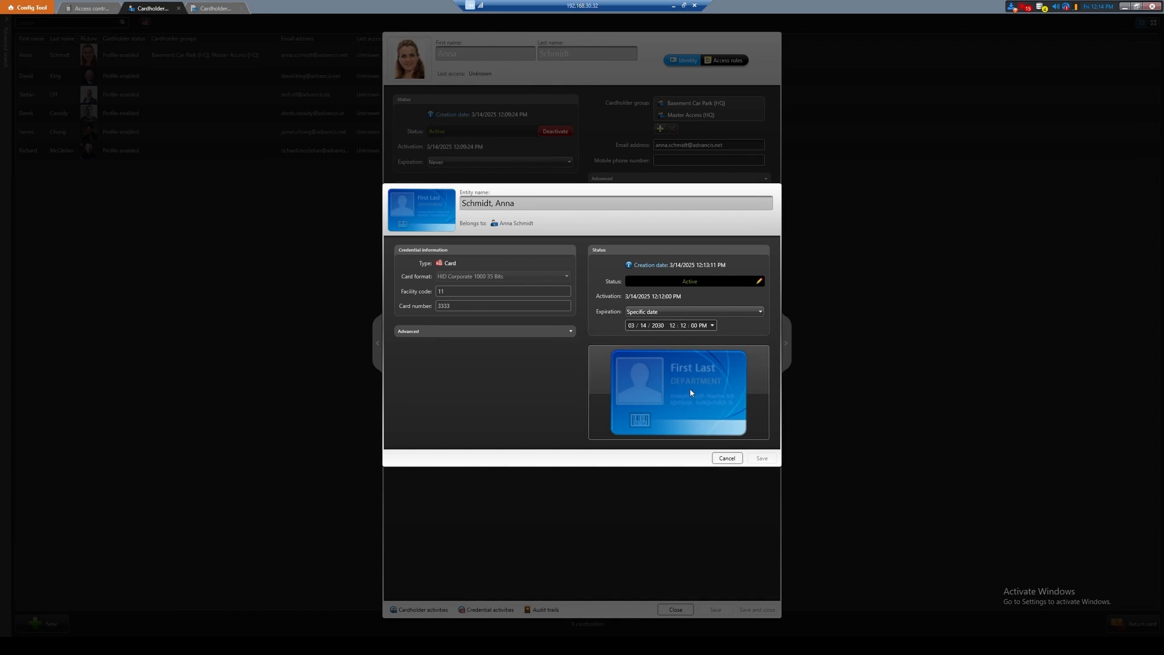
{"action": "left_click", "coordinate": [727, 459]}
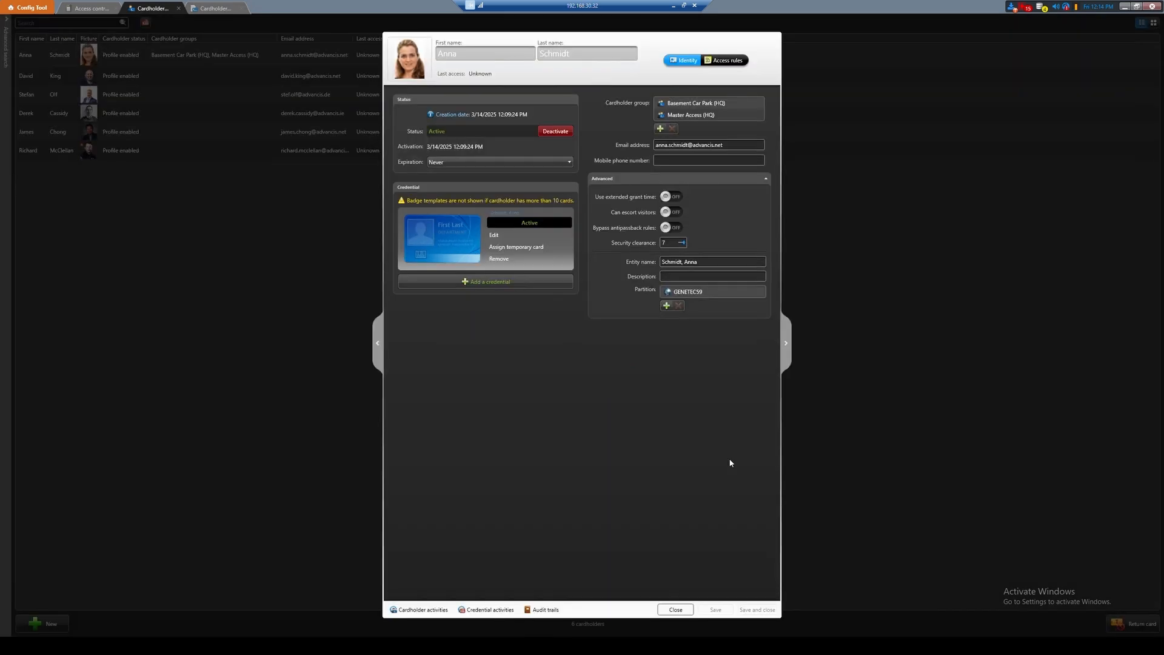
Add a second credential to the cardholder by manual entry, entering a new card number with format HID Corporate 1000 35 Bits and facility code 11.
{"action": "left_click", "coordinate": [496, 280]}
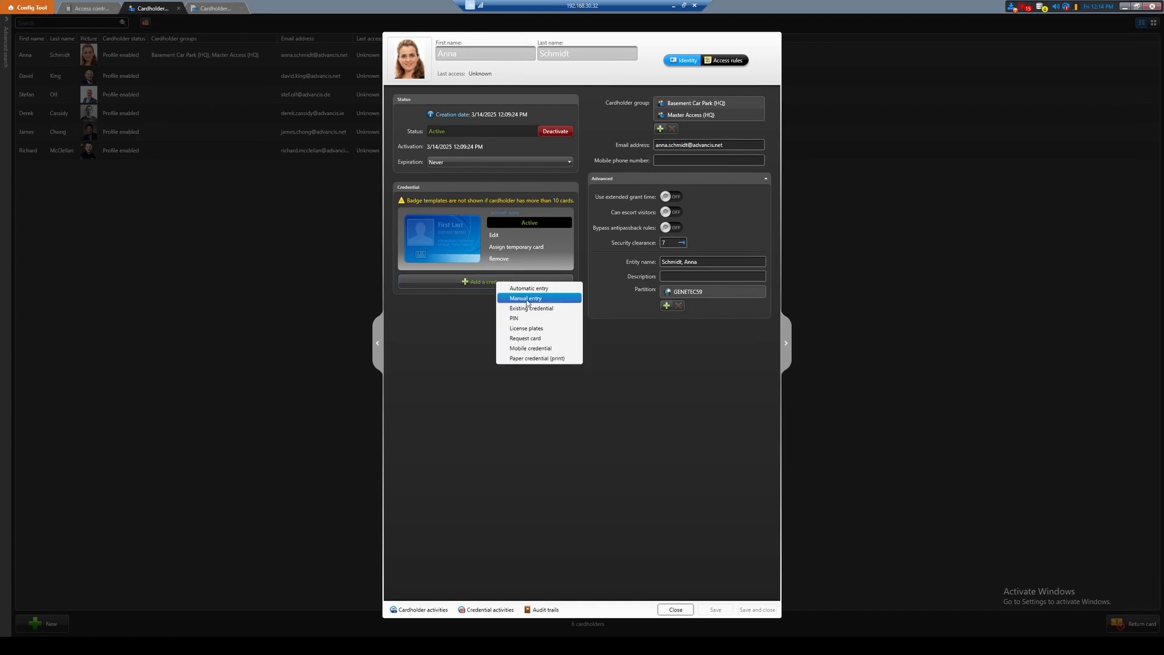
{"action": "left_click", "coordinate": [525, 298]}
{"action": "left_click_drag", "start_coordinate": [581, 331], "coordinate": [545, 334]}
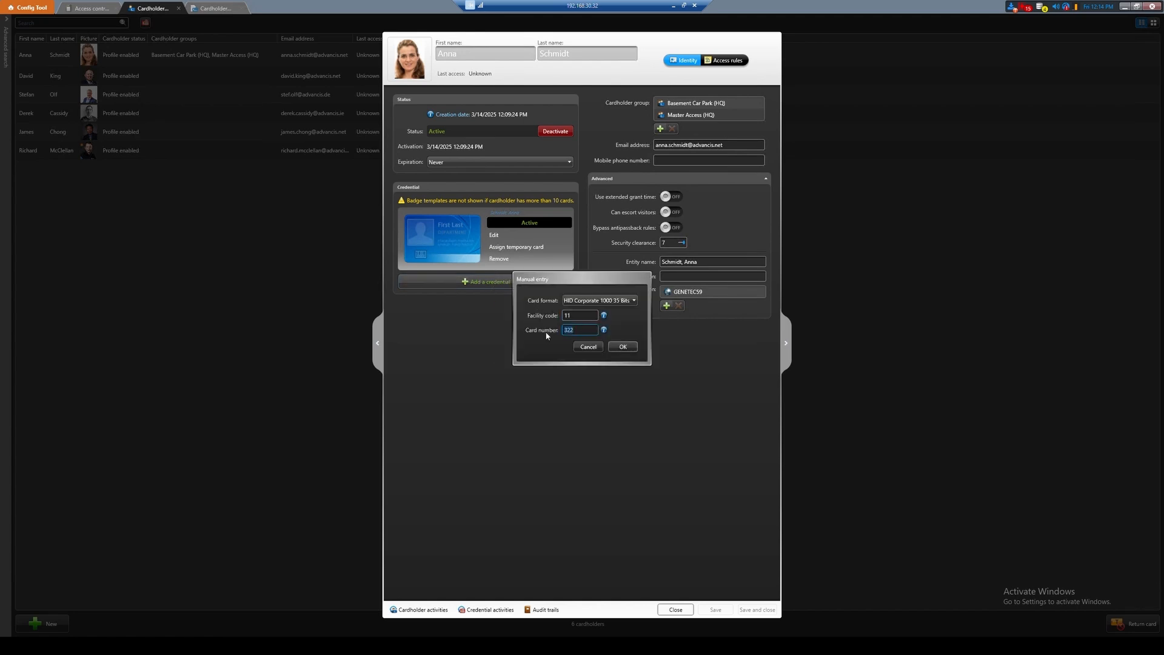
{"action": "type", "text": "4444"}
{"action": "left_click", "coordinate": [623, 346]}
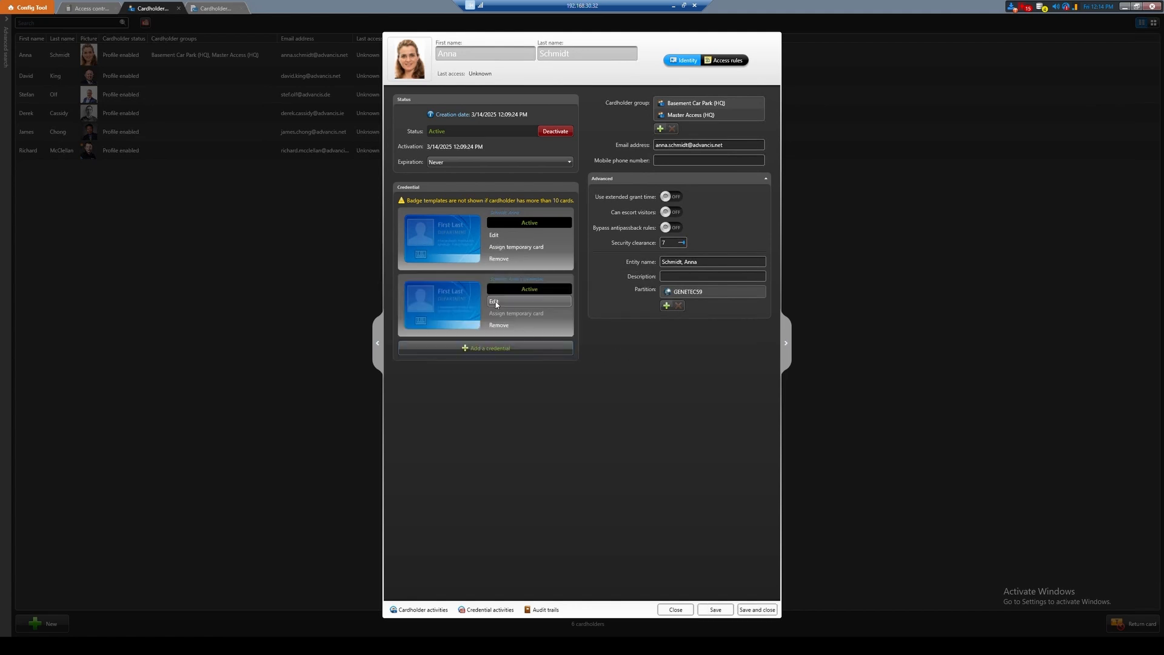
Set the cardholder's second credential to expire on the specific date 03/15/2027, keeping 12:15 PM, and save the credential and cardholder.
{"action": "left_click", "coordinate": [495, 302]}
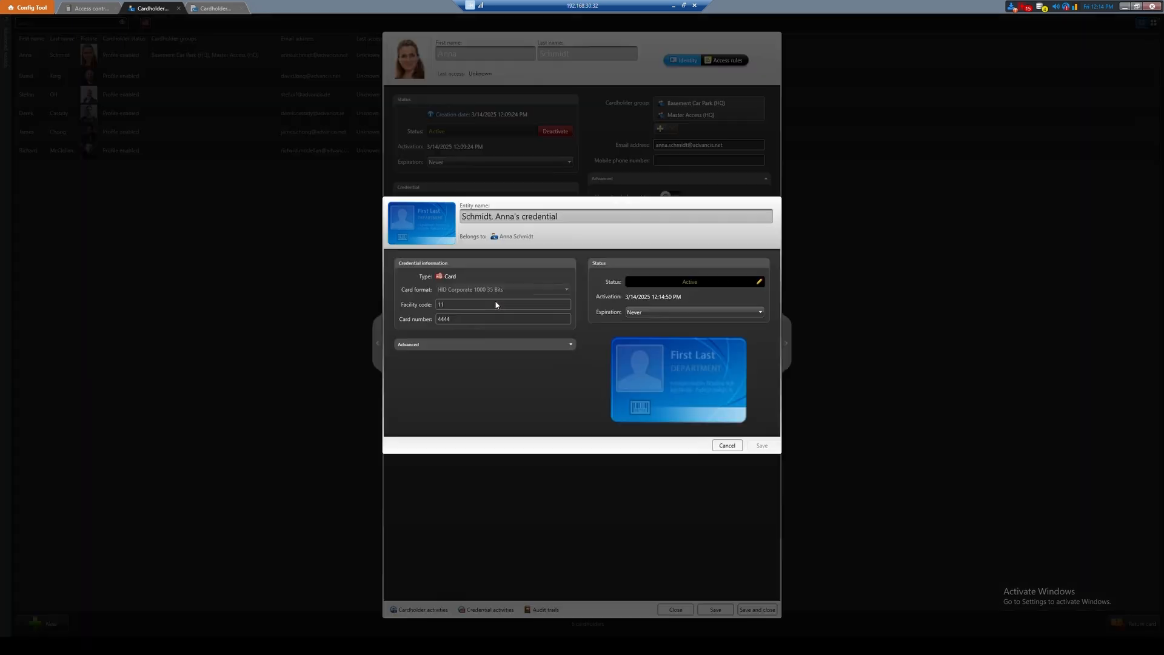
{"action": "left_click", "coordinate": [648, 312]}
{"action": "left_click", "coordinate": [655, 326]}
{"action": "left_click", "coordinate": [658, 319]}
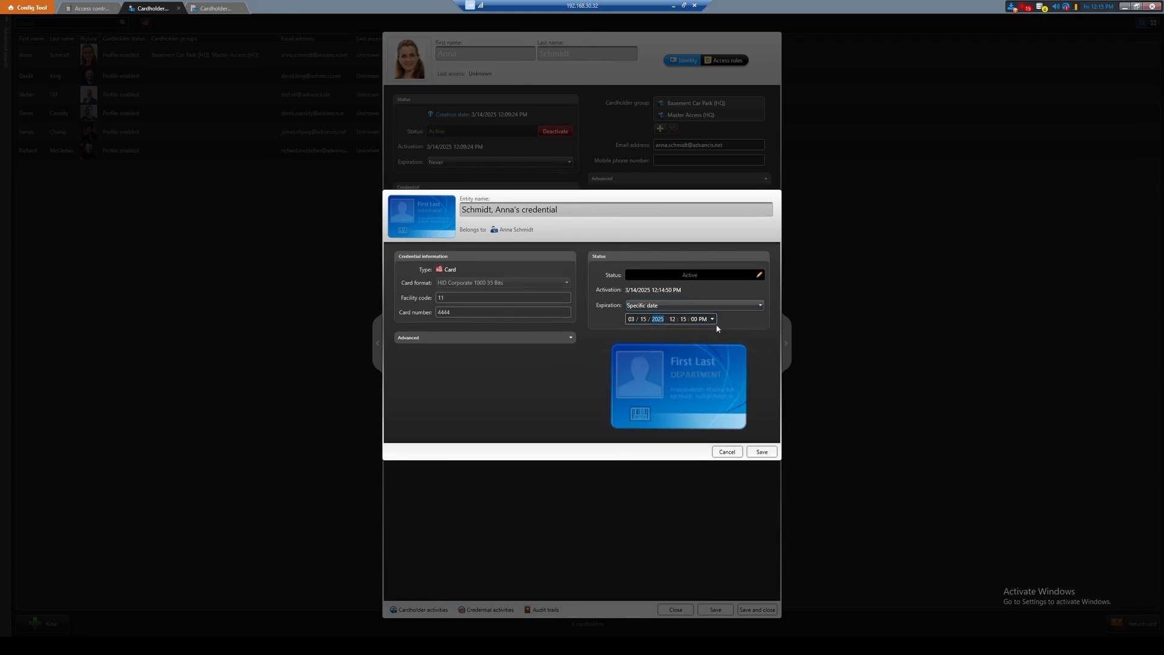
{"action": "type", "text": "2027"}
{"action": "left_click", "coordinate": [769, 454]}
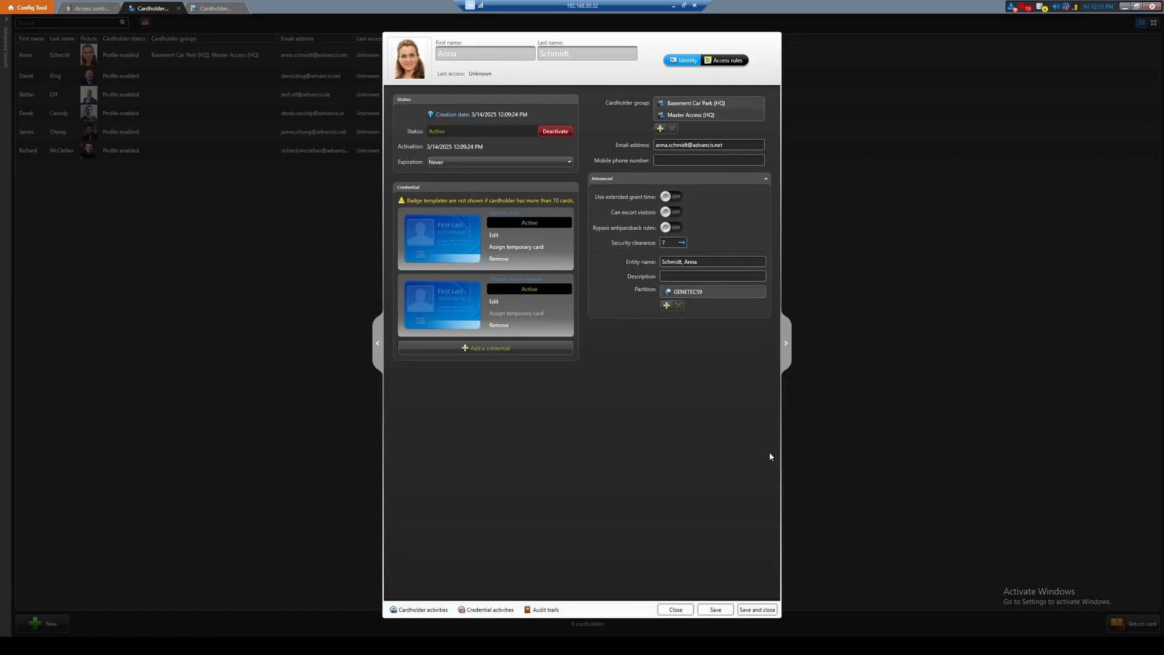
{"action": "left_click", "coordinate": [726, 610]}
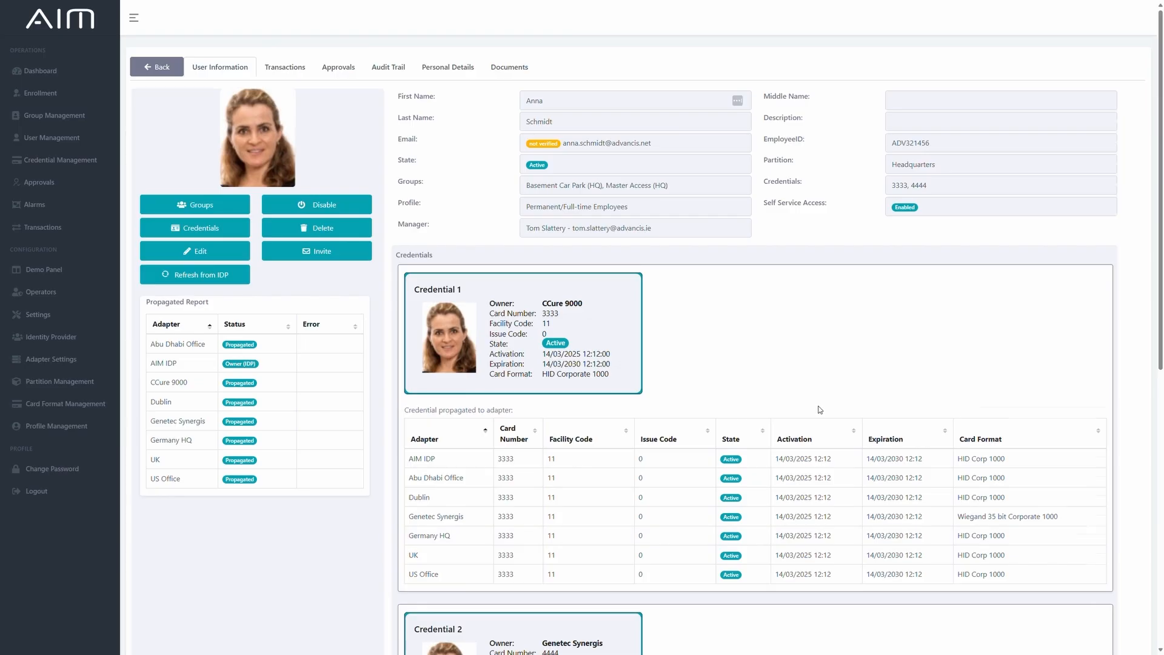
Review the second credential's propagation to each adapter in AIM and inspect the person's credentials in C•CURE 9000.
{"action": "scroll", "coordinate": [819, 401], "scroll_direction": "down", "scroll_amount": 3}
{"action": "scroll", "coordinate": [819, 407], "scroll_direction": "down", "scroll_amount": 3}
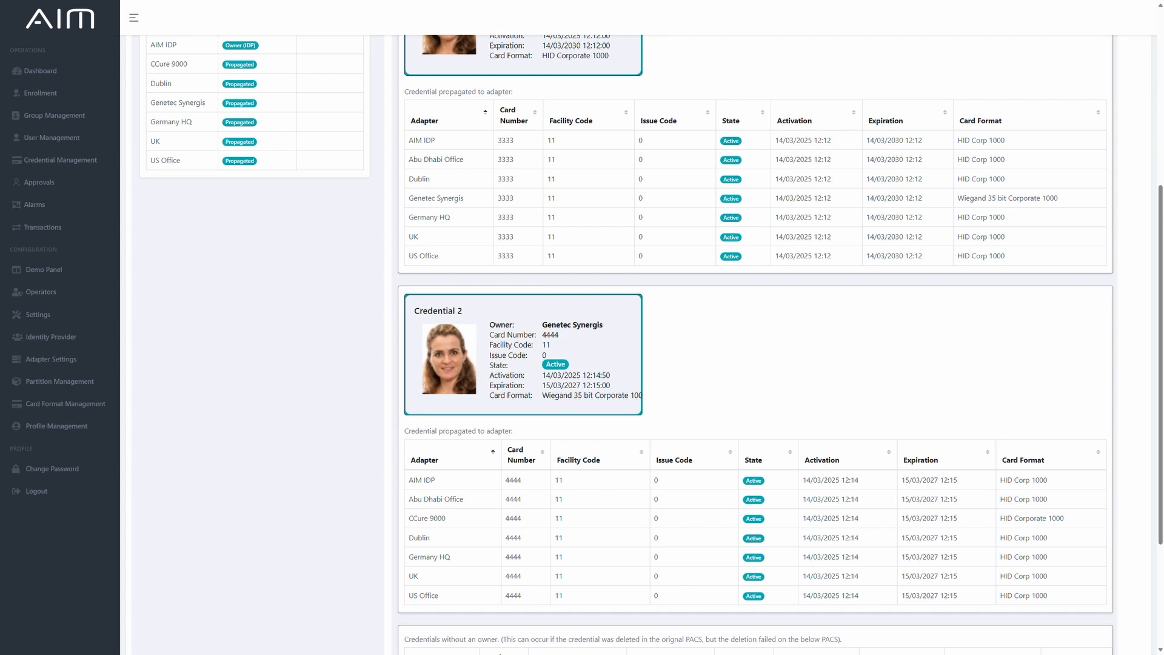
{"action": "key", "text": "alt+Tab"}
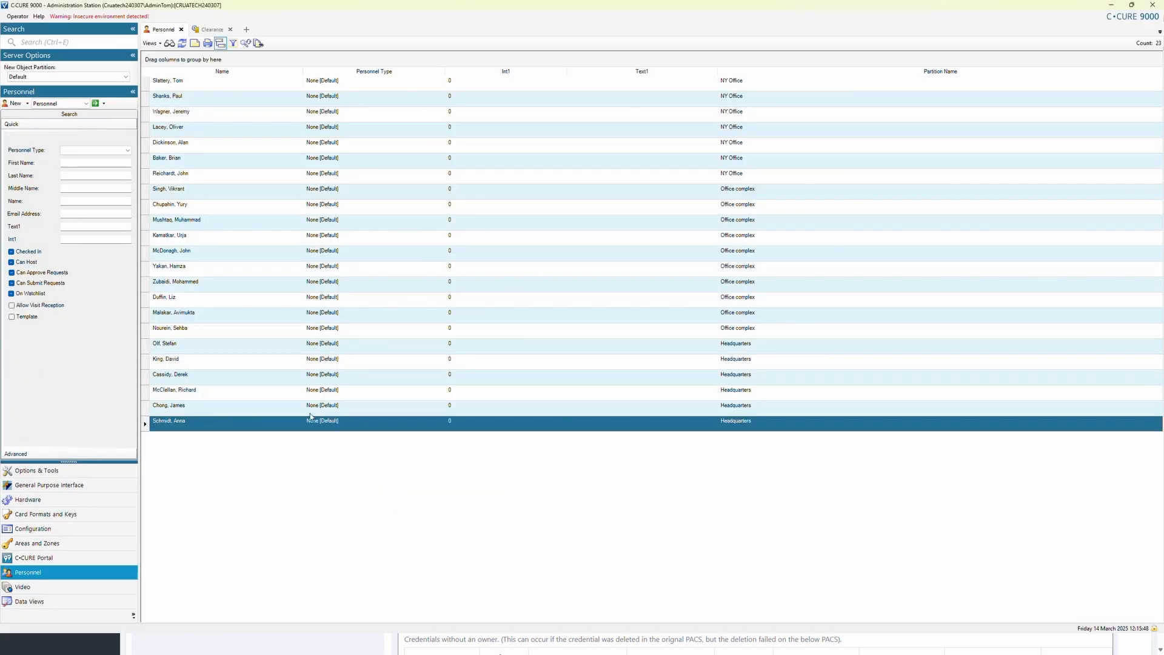
{"action": "double_click", "coordinate": [208, 422]}
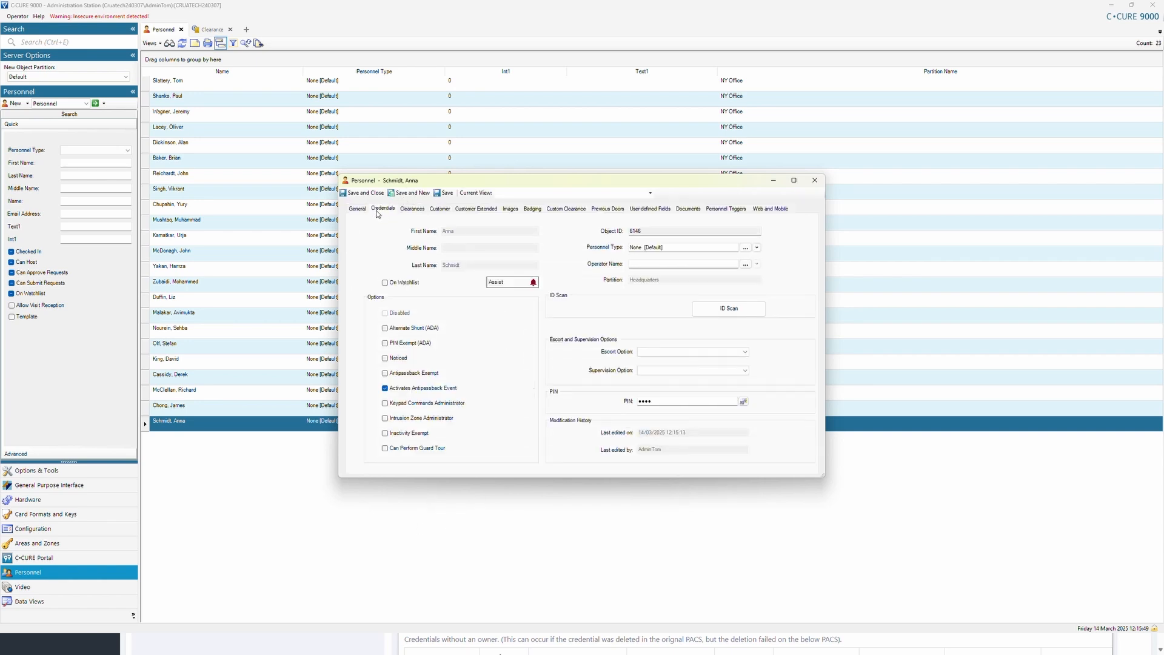
{"action": "left_click", "coordinate": [375, 211]}
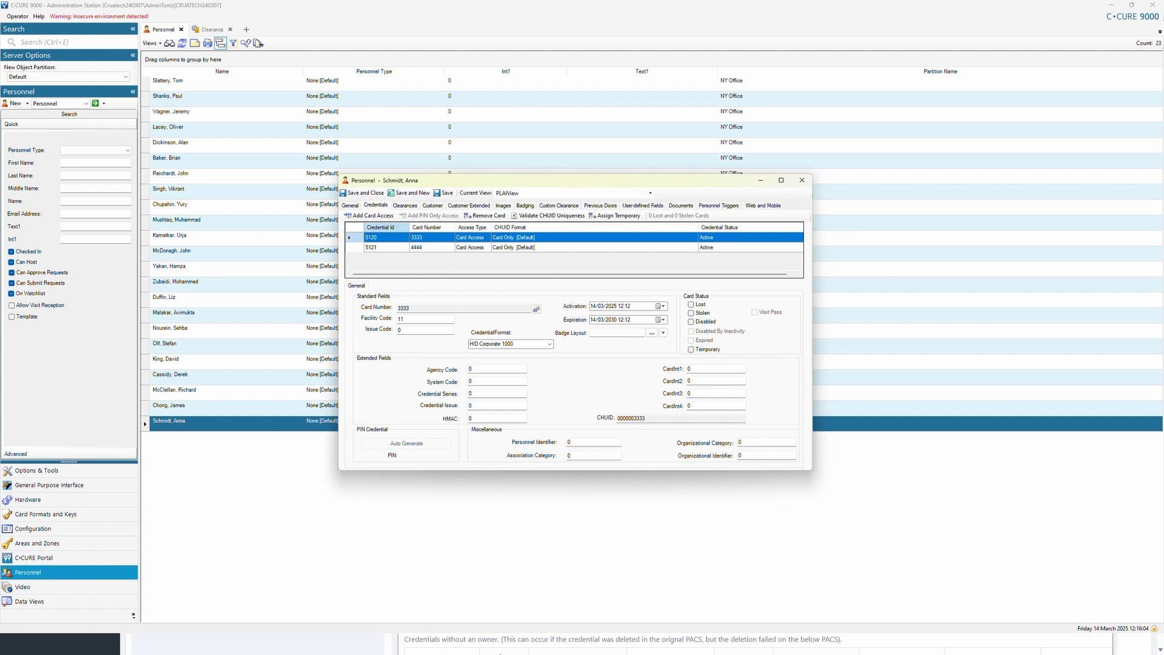
Switch back to AIM and delete both existing credentials from the user's credential list.
{"action": "key", "text": "alt+Tab"}
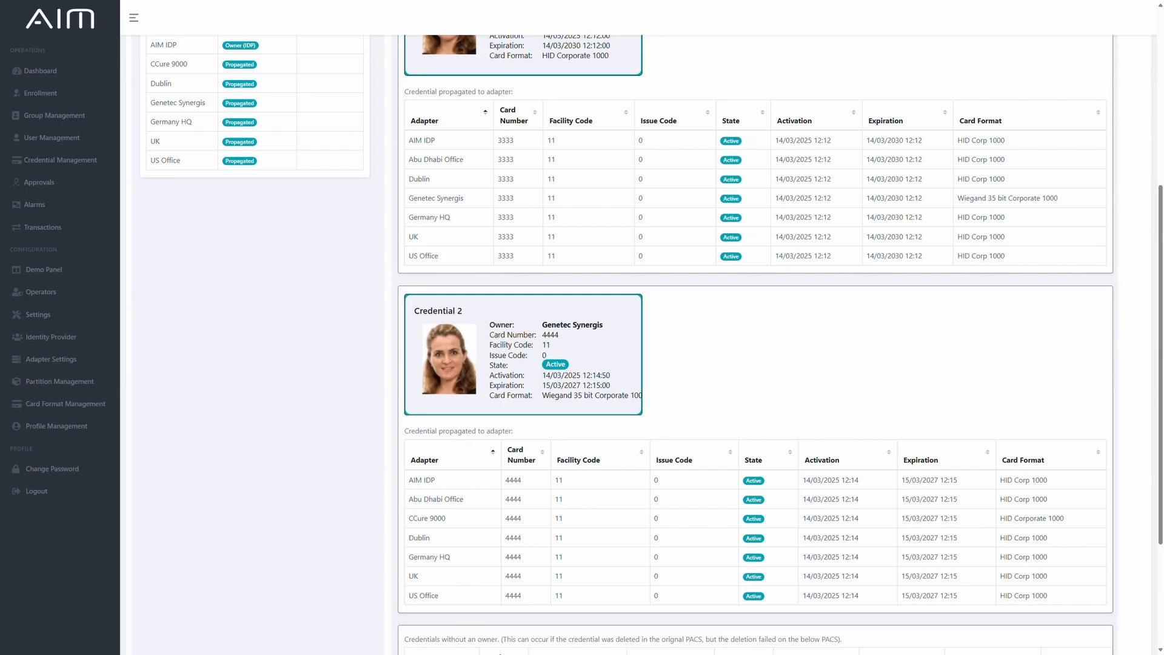
{"action": "scroll", "coordinate": [696, 382], "scroll_direction": "up", "scroll_amount": 5}
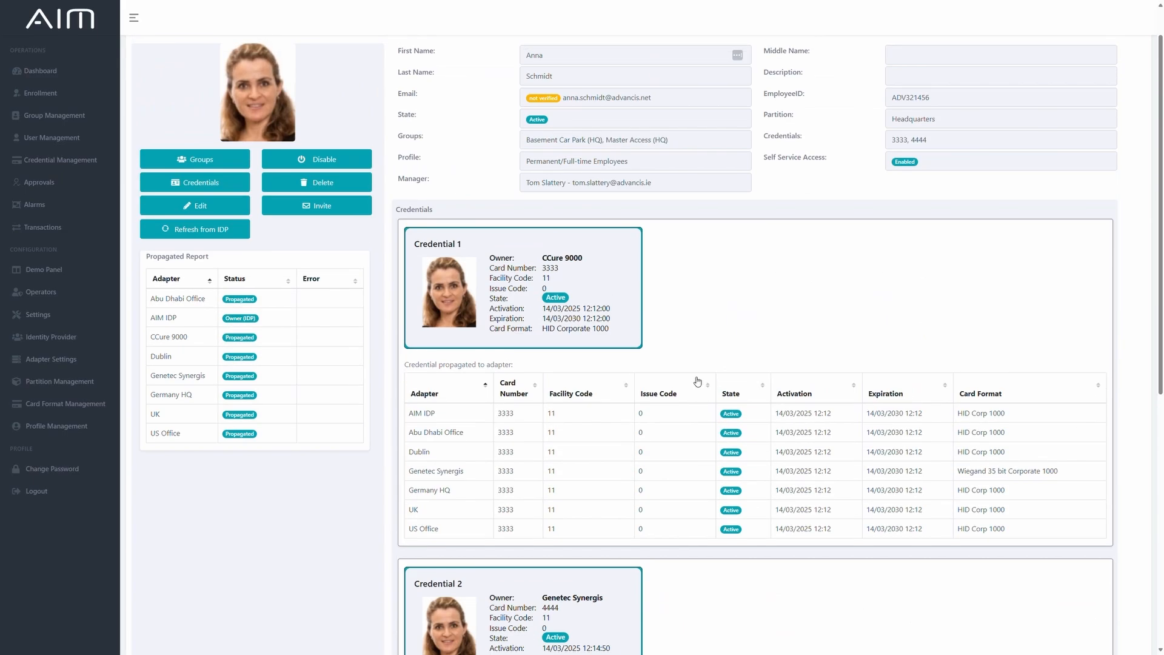
{"action": "left_click", "coordinate": [196, 176]}
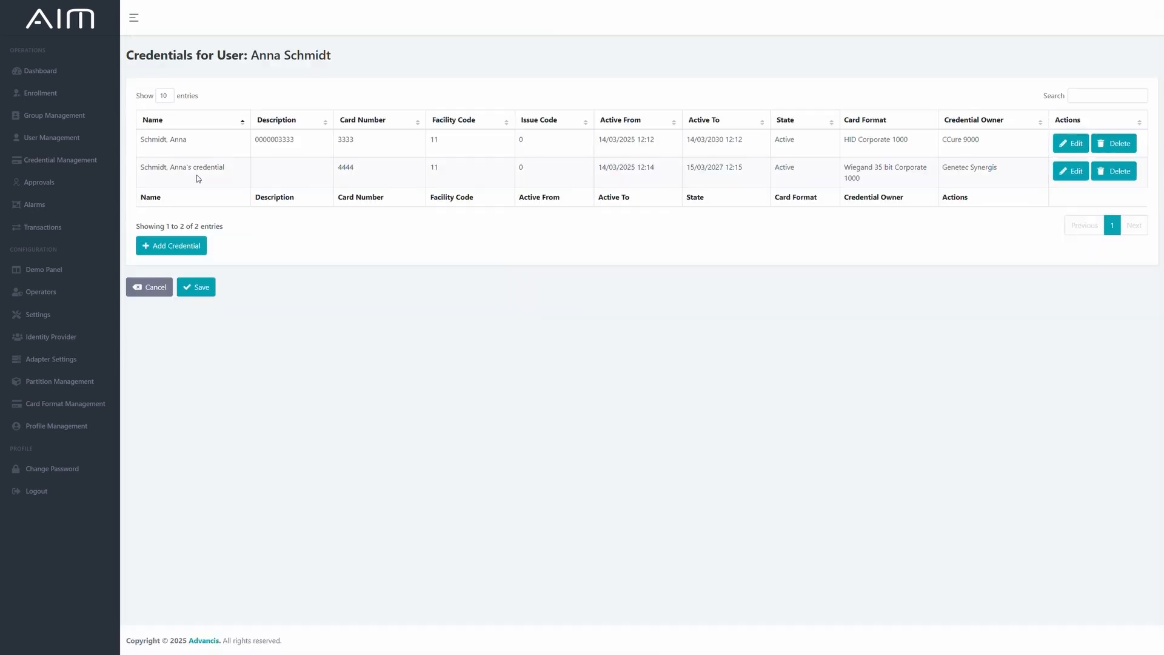
{"action": "left_click", "coordinate": [1116, 143]}
{"action": "left_click", "coordinate": [1119, 145]}
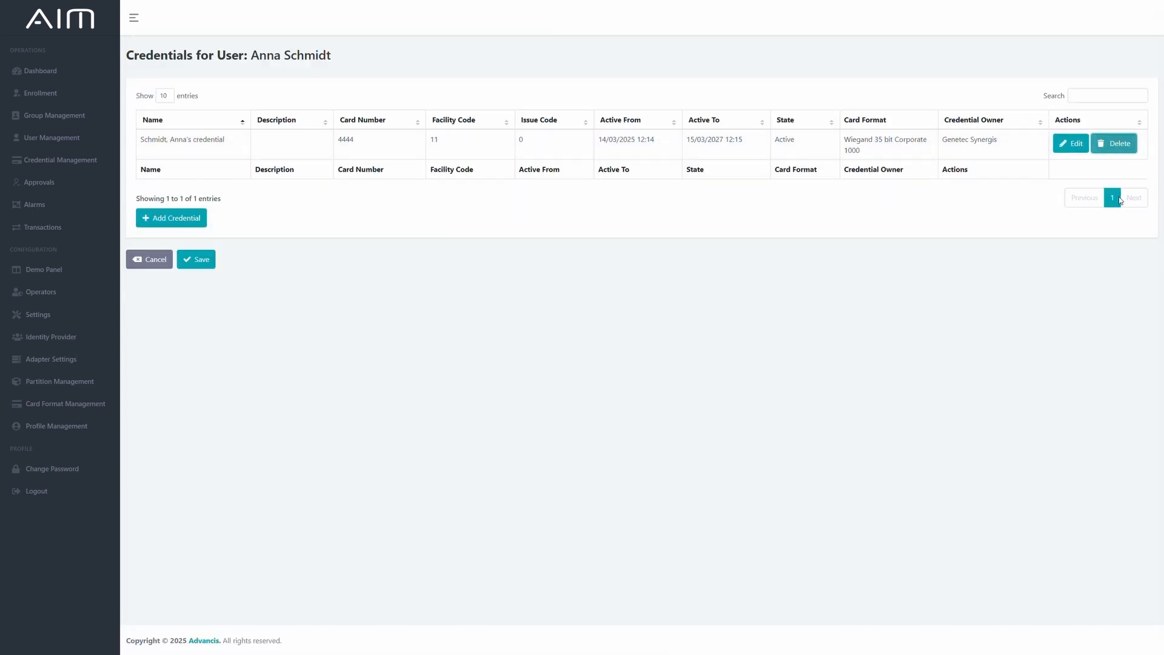
Add a credential with a new card number, facility code 11, owner AIM IDP and format HID Corp 1000, and save the user's credentials.
{"action": "left_click", "coordinate": [174, 207]}
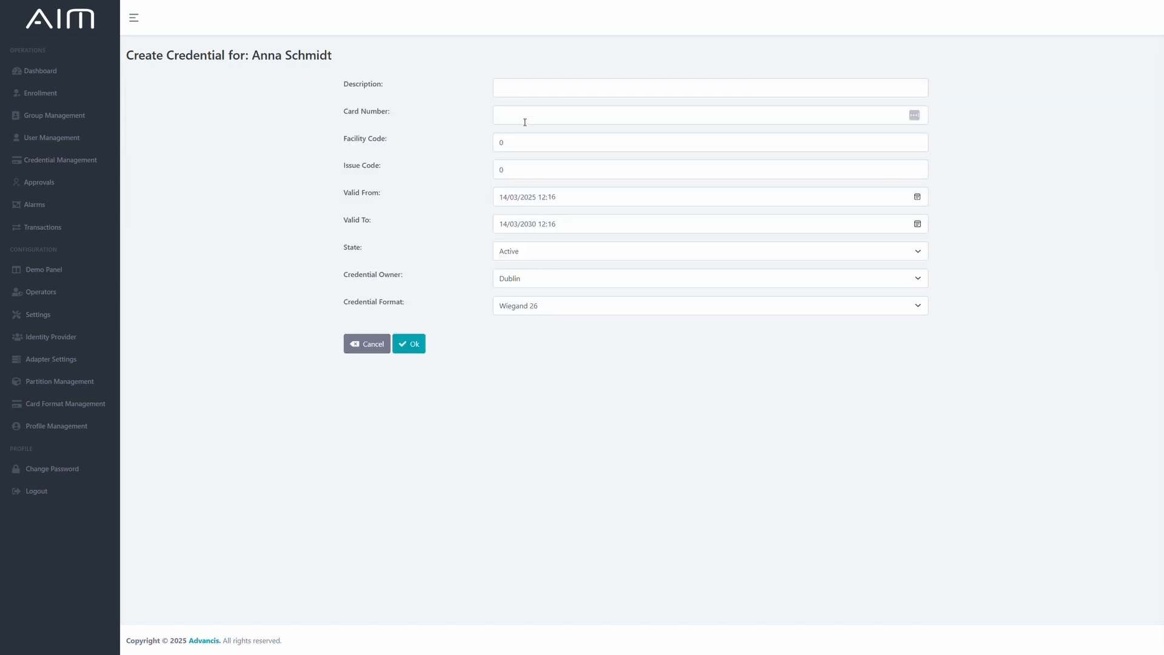
{"action": "left_click", "coordinate": [520, 113]}
{"action": "type", "text": "123"}
{"action": "left_click", "coordinate": [514, 141]}
{"action": "key", "text": "BackSpace"}
{"action": "type", "text": "11"}
{"action": "left_click", "coordinate": [526, 279]}
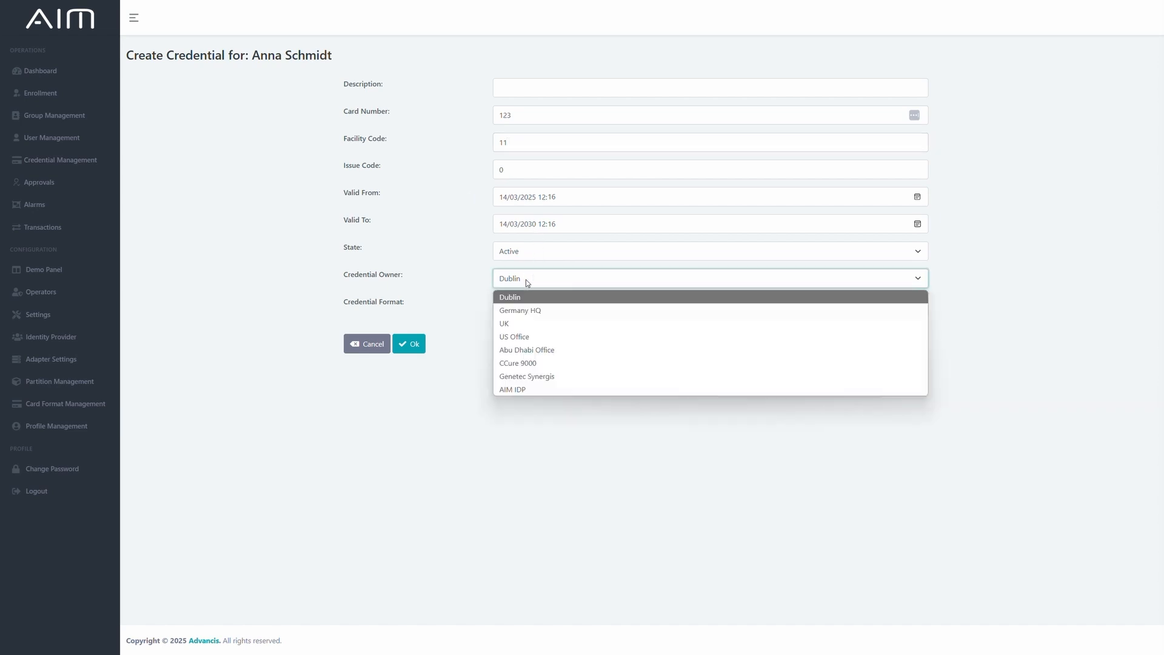
{"action": "left_click", "coordinate": [513, 390]}
{"action": "left_click", "coordinate": [551, 304]}
{"action": "left_click", "coordinate": [544, 349]}
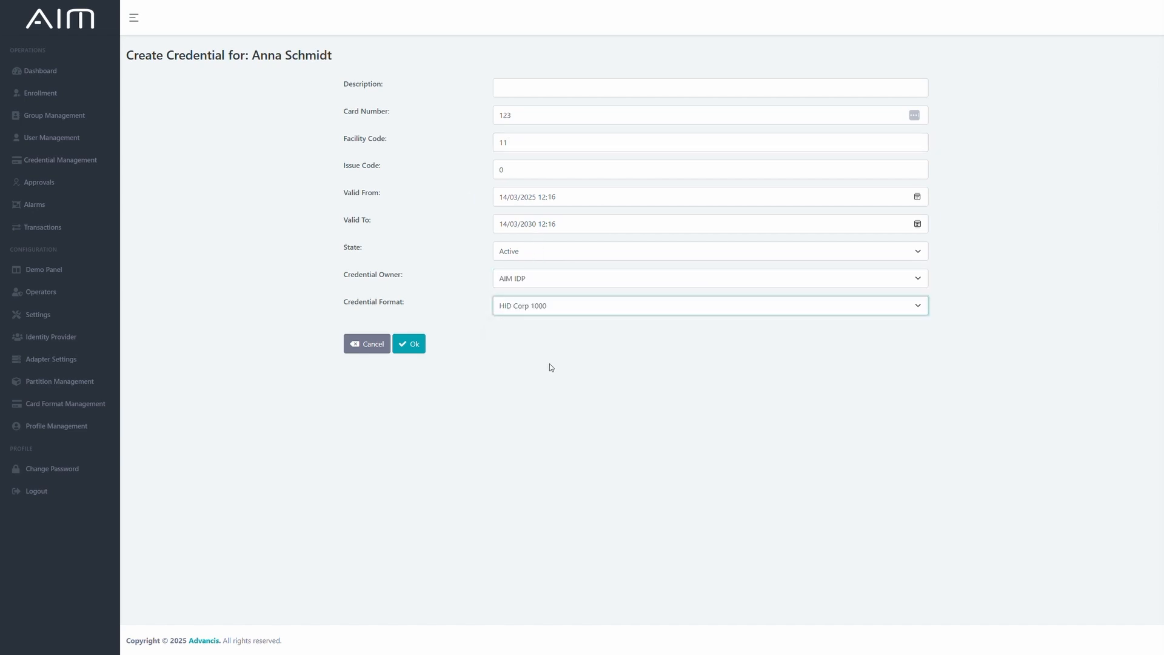
{"action": "left_click", "coordinate": [414, 345]}
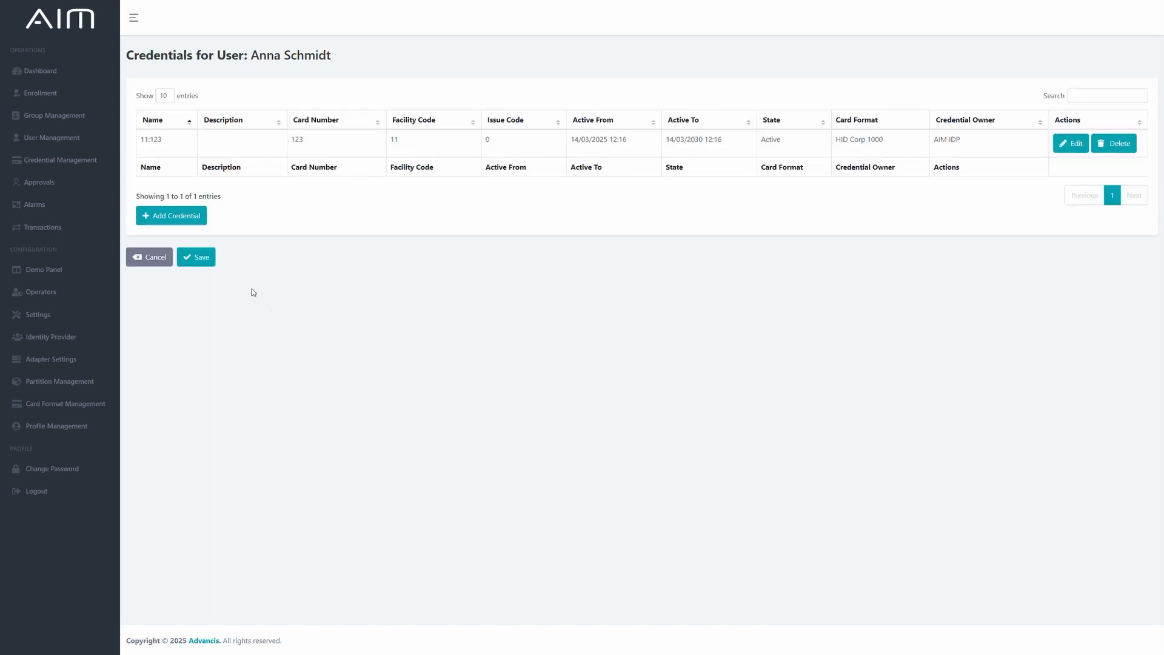
{"action": "left_click", "coordinate": [214, 264]}
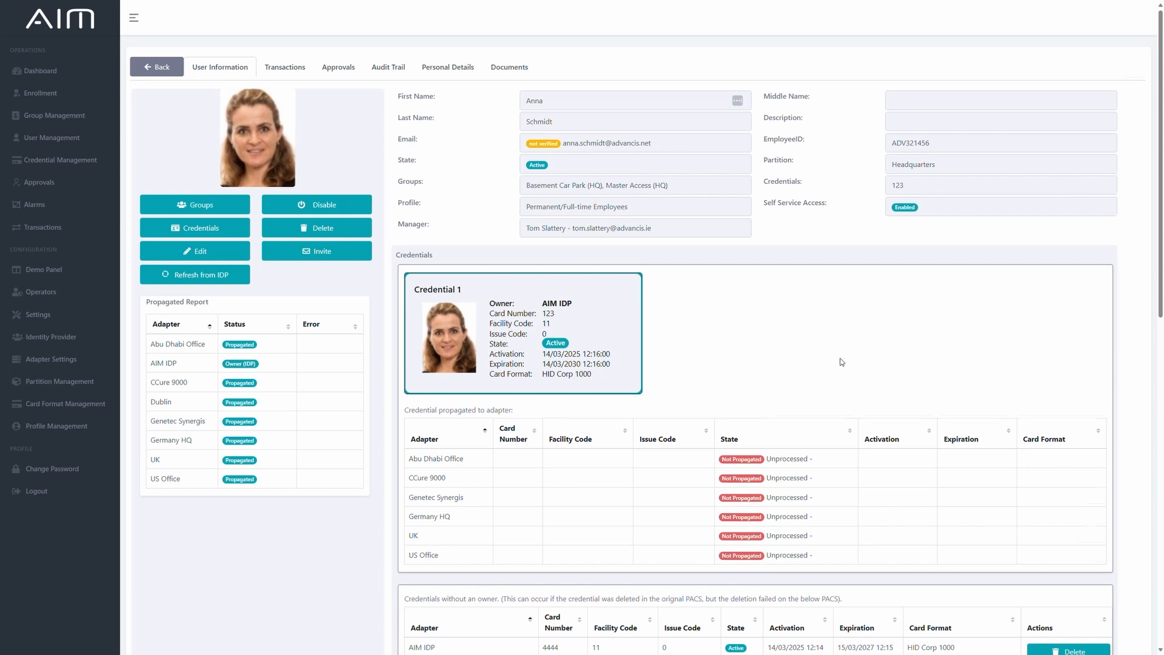
Review the new AIM-owned credential's propagation to the adapters and the list of credentials without an owner.
{"action": "scroll", "coordinate": [841, 362], "scroll_direction": "down", "scroll_amount": 2}
{"action": "scroll", "coordinate": [498, 608], "scroll_direction": "down", "scroll_amount": 3}
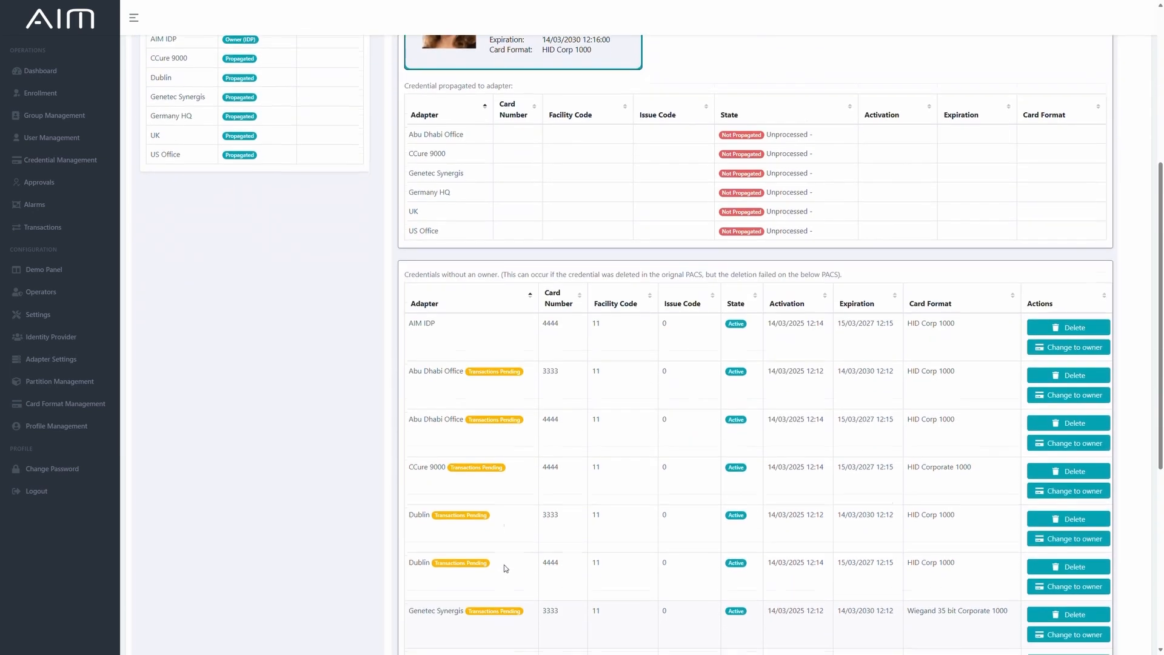
{"action": "scroll", "coordinate": [530, 451], "scroll_direction": "down", "scroll_amount": 4}
{"action": "scroll", "coordinate": [548, 481], "scroll_direction": "up", "scroll_amount": 2}
{"action": "scroll", "coordinate": [544, 479], "scroll_direction": "up", "scroll_amount": 6}
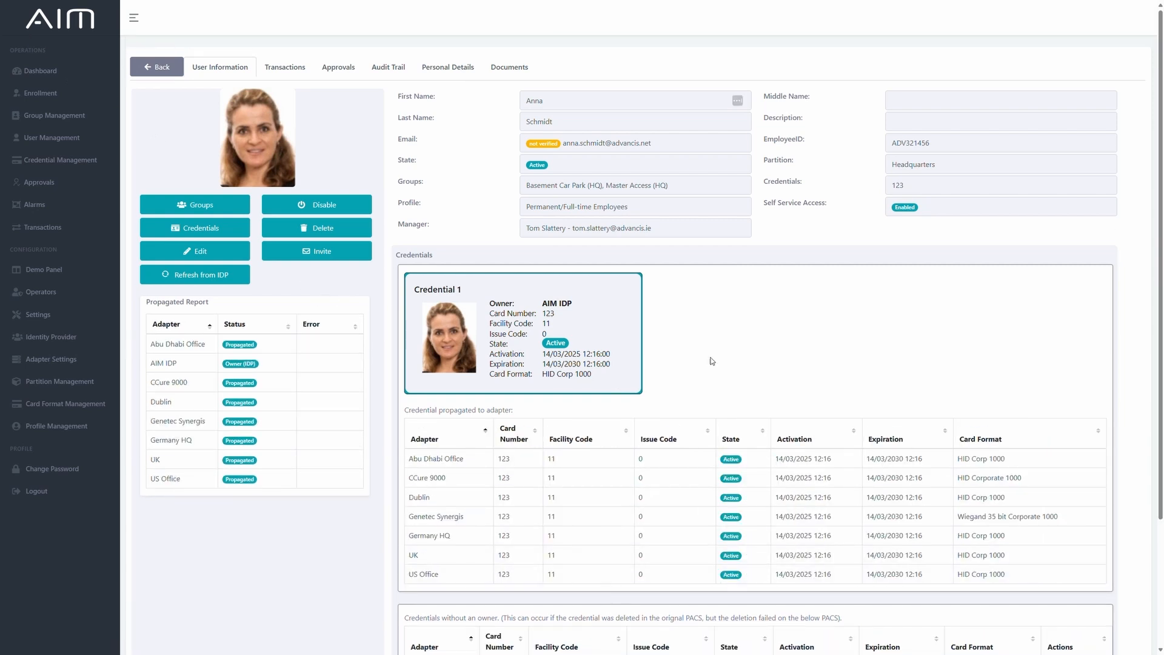
{"action": "scroll", "coordinate": [731, 381], "scroll_direction": "down", "scroll_amount": 3}
{"action": "scroll", "coordinate": [691, 561], "scroll_direction": "up", "scroll_amount": 3}
Switch to C•CURE 9000 and inspect the credential in the person's record, closing it without changes.
{"action": "key", "text": "alt+Tab"}
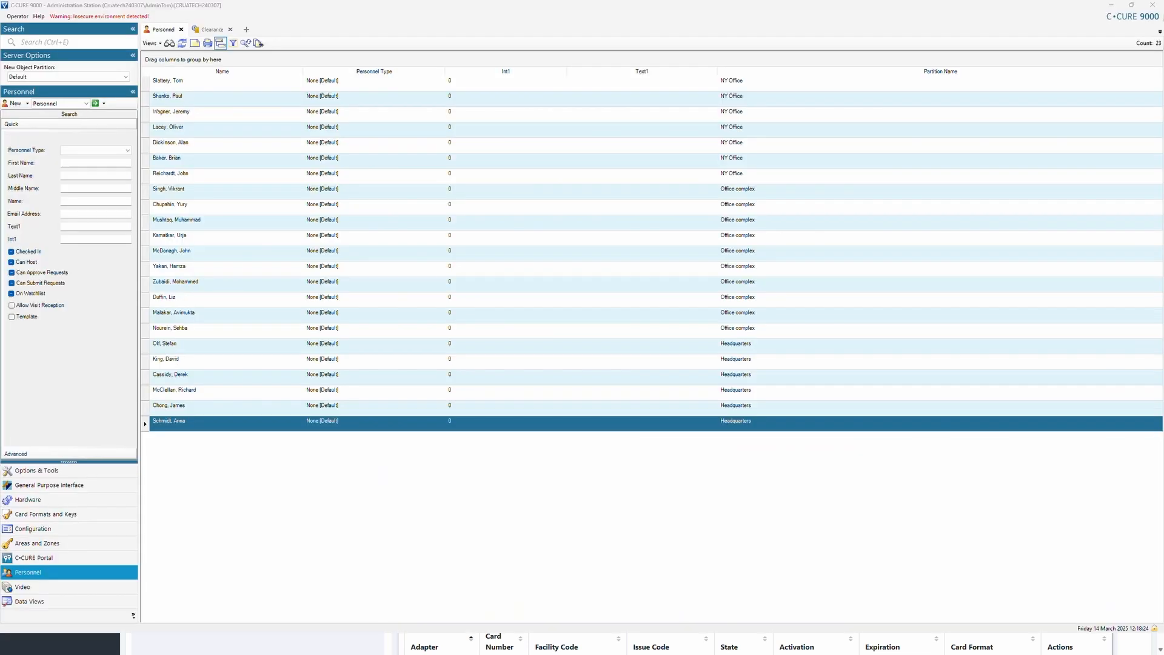
{"action": "double_click", "coordinate": [209, 421]}
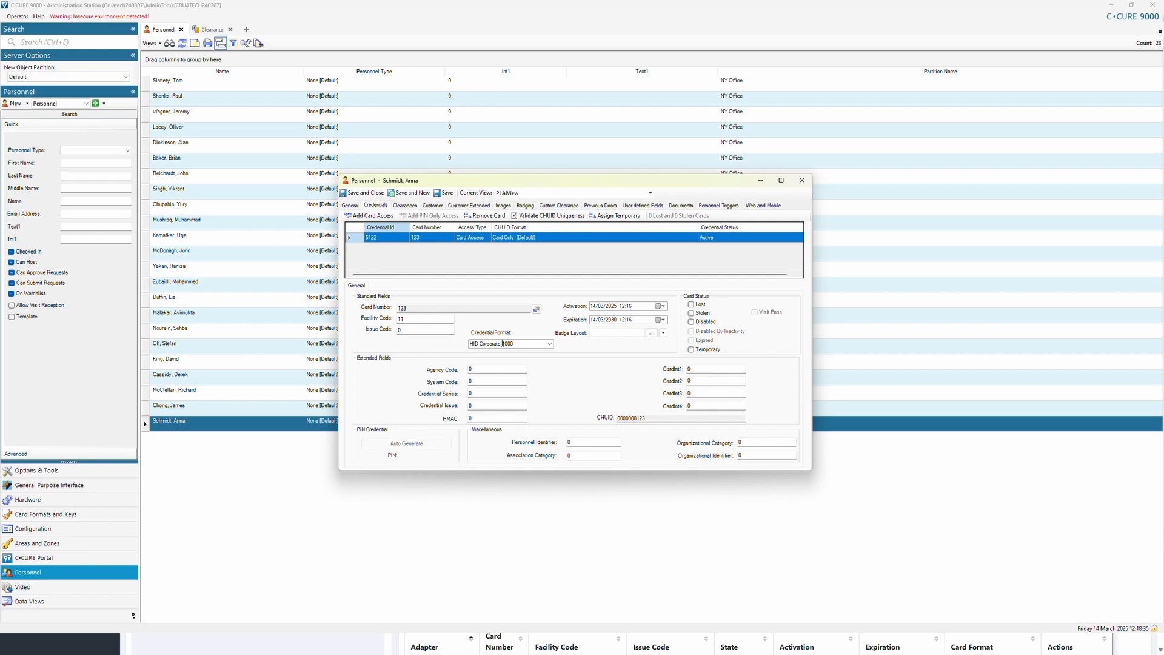
{"action": "left_click", "coordinate": [802, 180]}
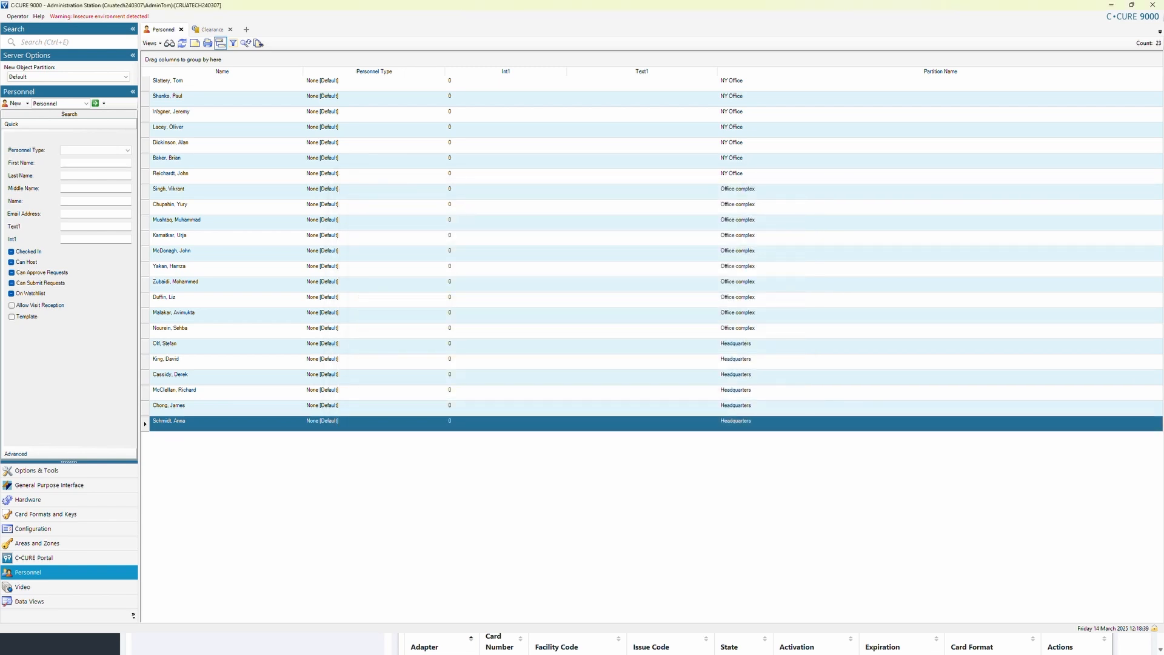
Switch to Config Tool and inspect the cardholder's propagated credential, closing both the credential and the cardholder without changes.
{"action": "key", "text": "alt+Tab"}
{"action": "double_click", "coordinate": [61, 52]}
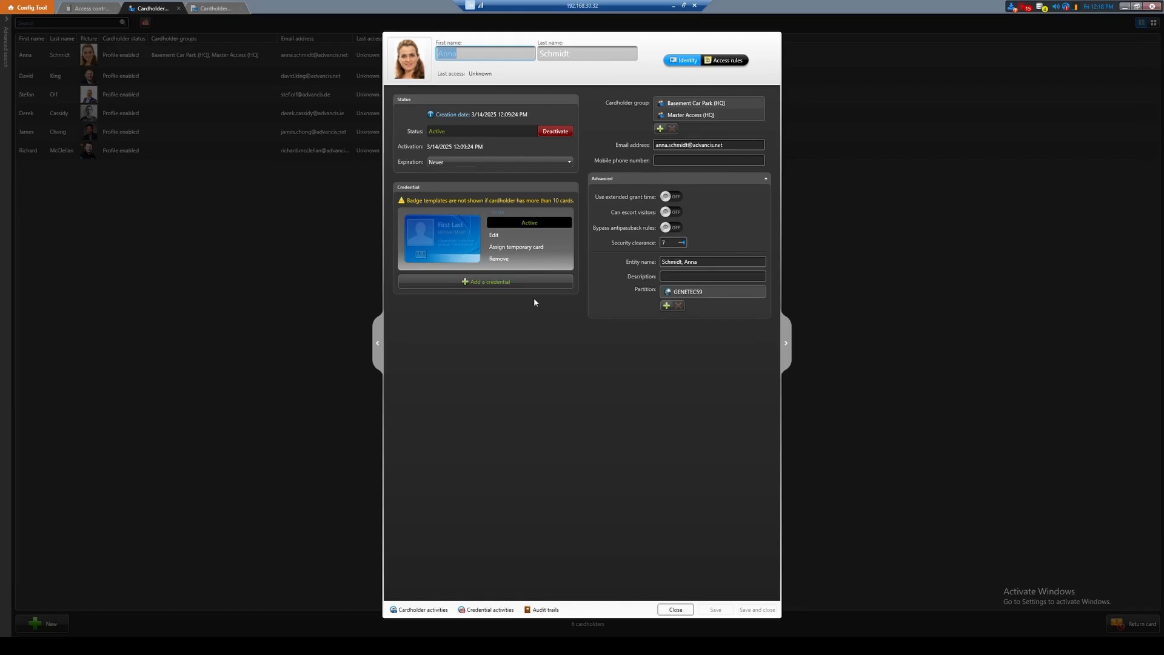
{"action": "left_click", "coordinate": [496, 235]}
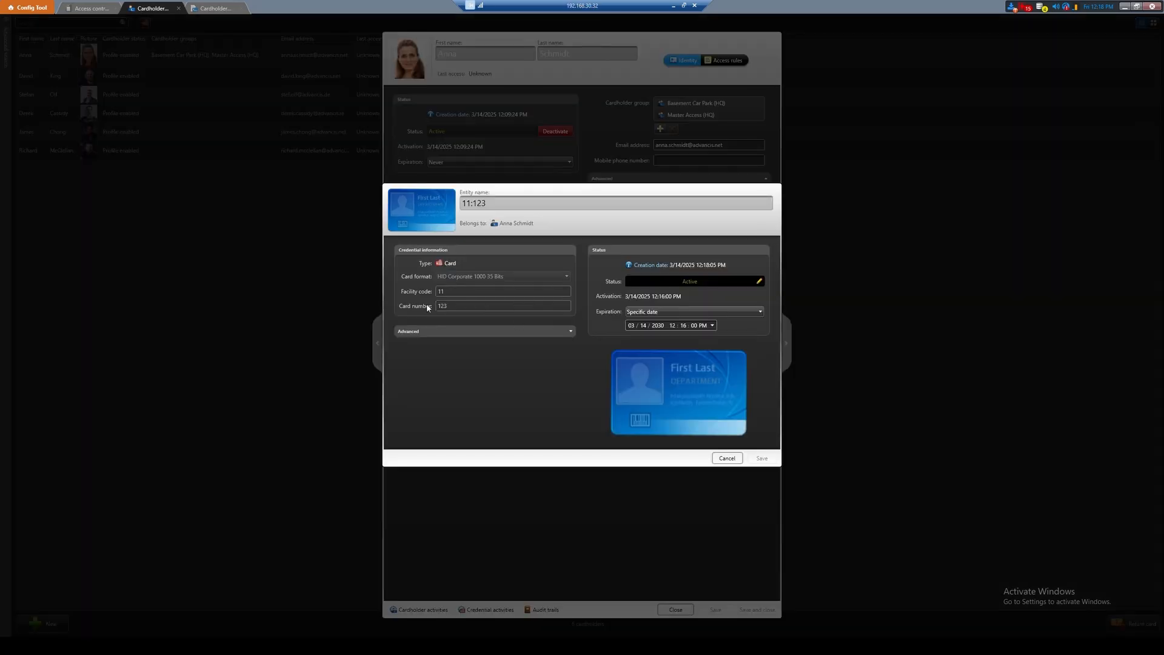
{"action": "left_click", "coordinate": [727, 458]}
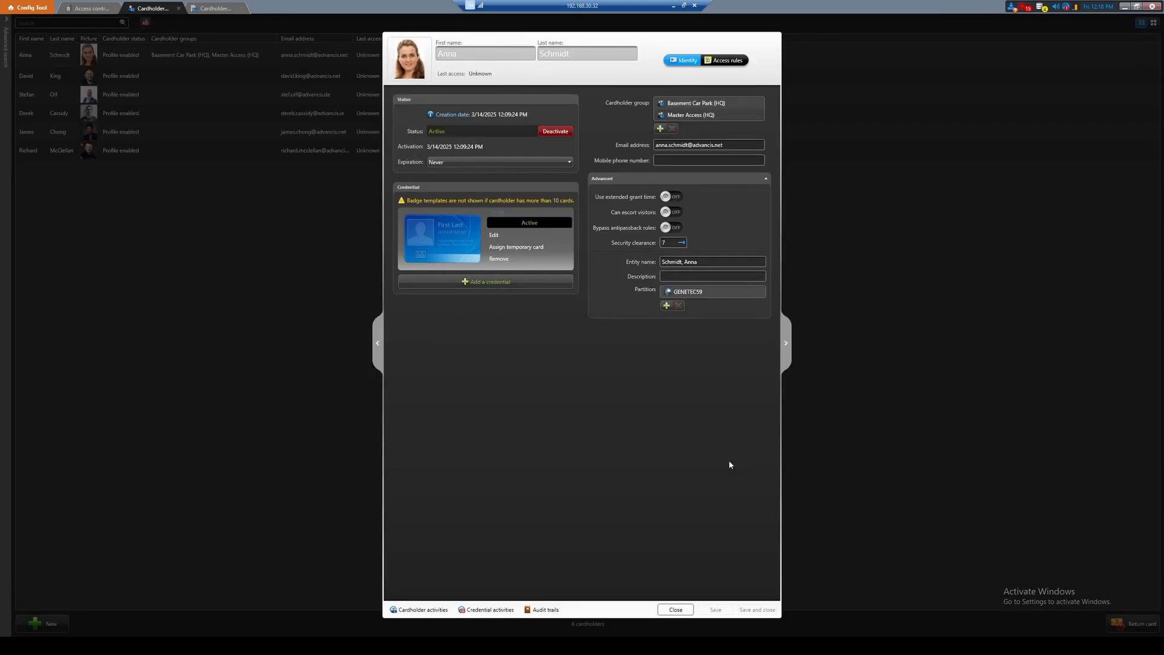
{"action": "left_click", "coordinate": [675, 609]}
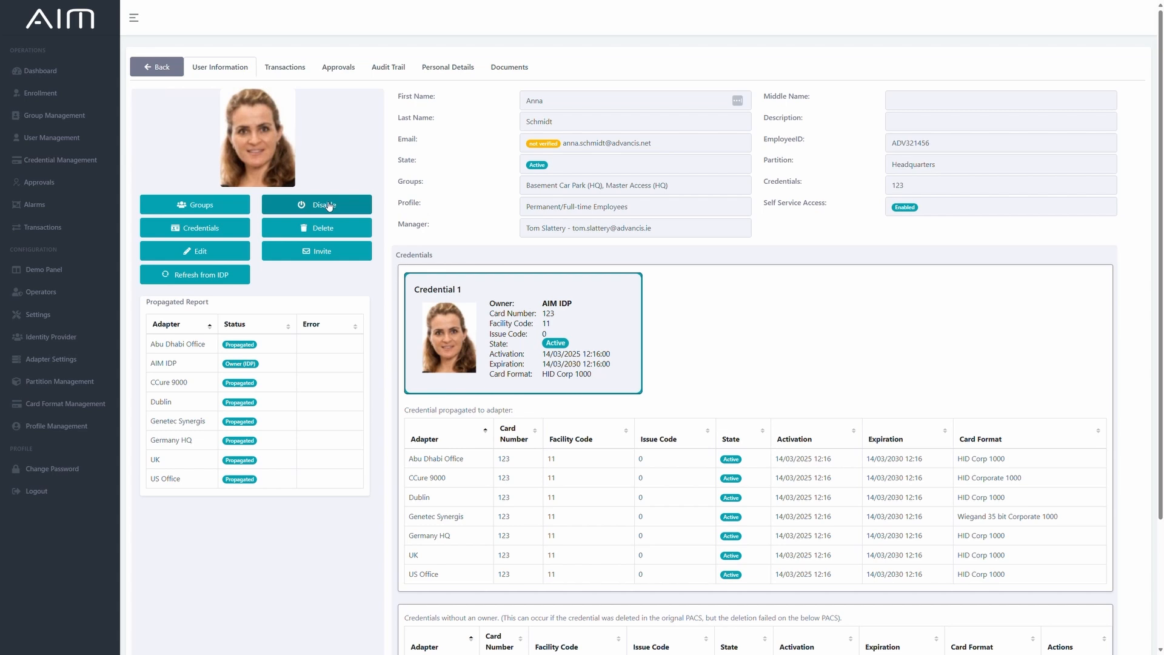
In AIM, disable the user and review the credential state for each adapter.
{"action": "left_click", "coordinate": [327, 205]}
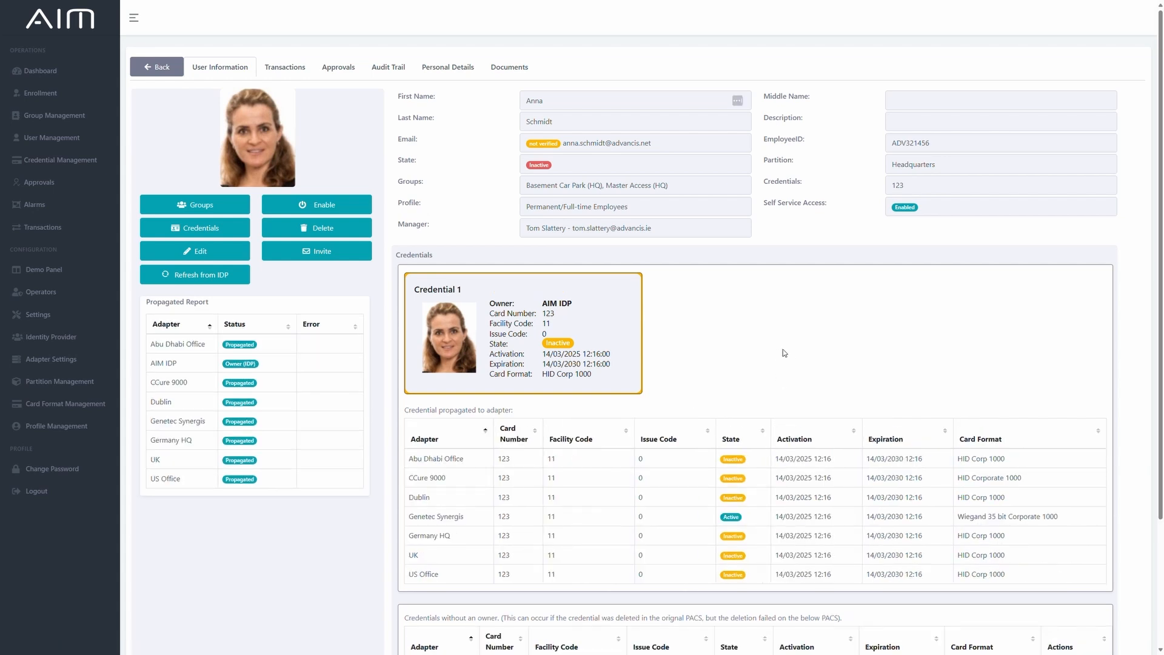
{"action": "scroll", "coordinate": [756, 601], "scroll_direction": "down", "scroll_amount": 2}
{"action": "scroll", "coordinate": [754, 606], "scroll_direction": "up", "scroll_amount": 2}
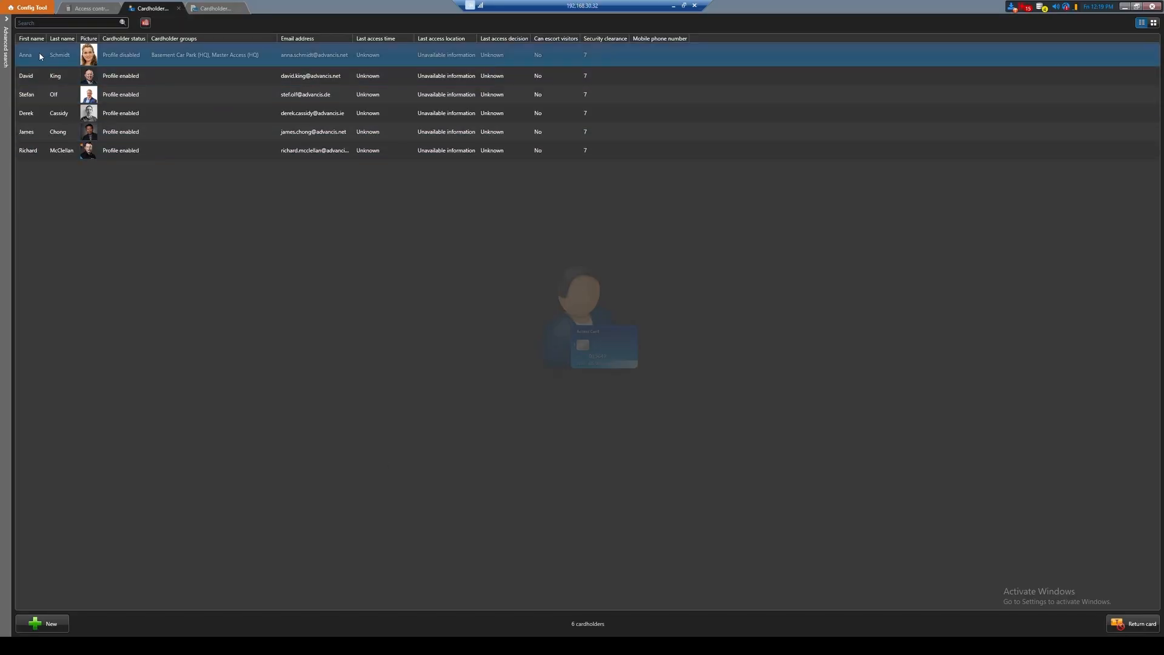
Check the disabled user's cardholder status in Config Tool and the general options and credentials in C•CURE 9000.
{"action": "double_click", "coordinate": [39, 54]}
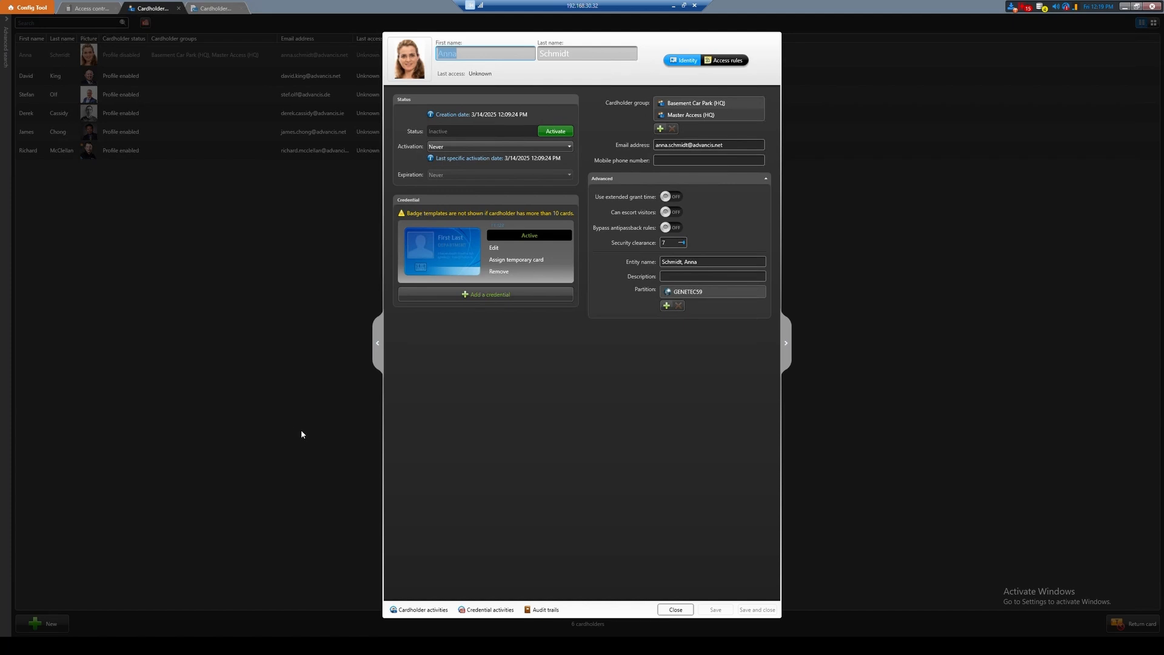
{"action": "left_click", "coordinate": [676, 610]}
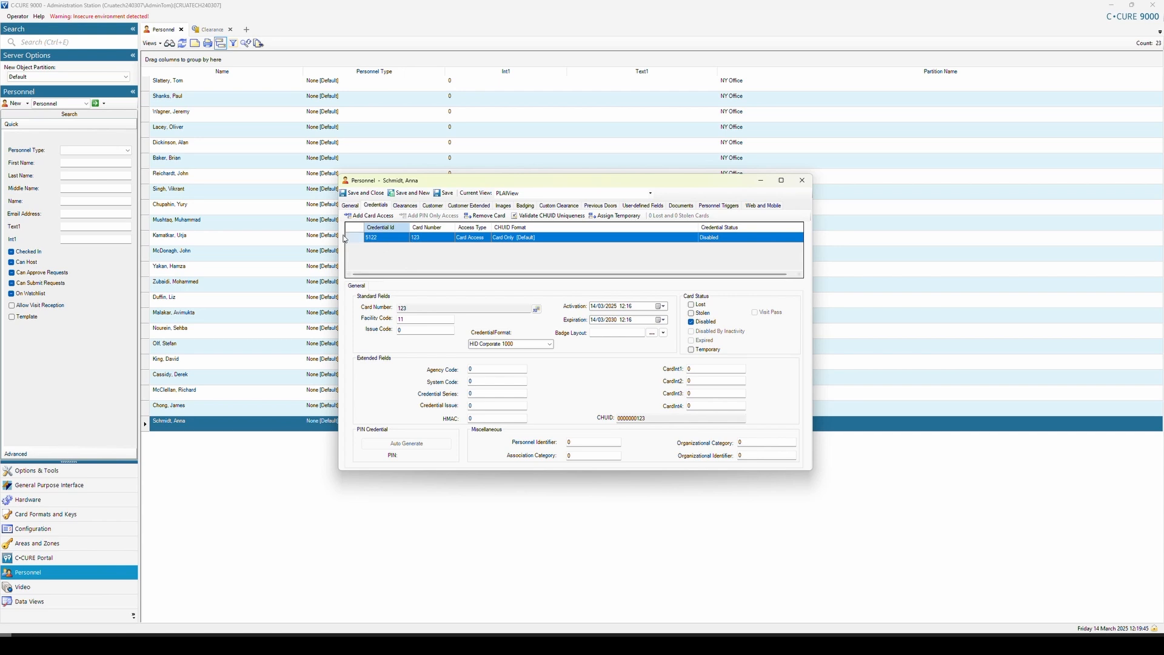
{"action": "left_click", "coordinate": [351, 205]}
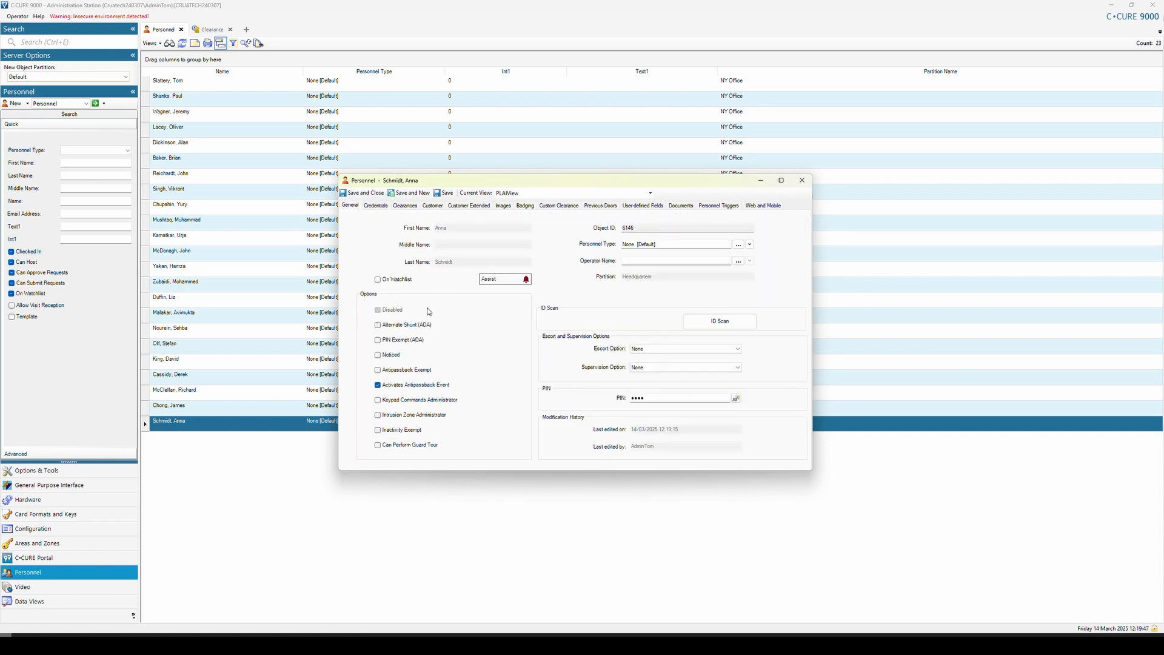
{"action": "left_click", "coordinate": [383, 208]}
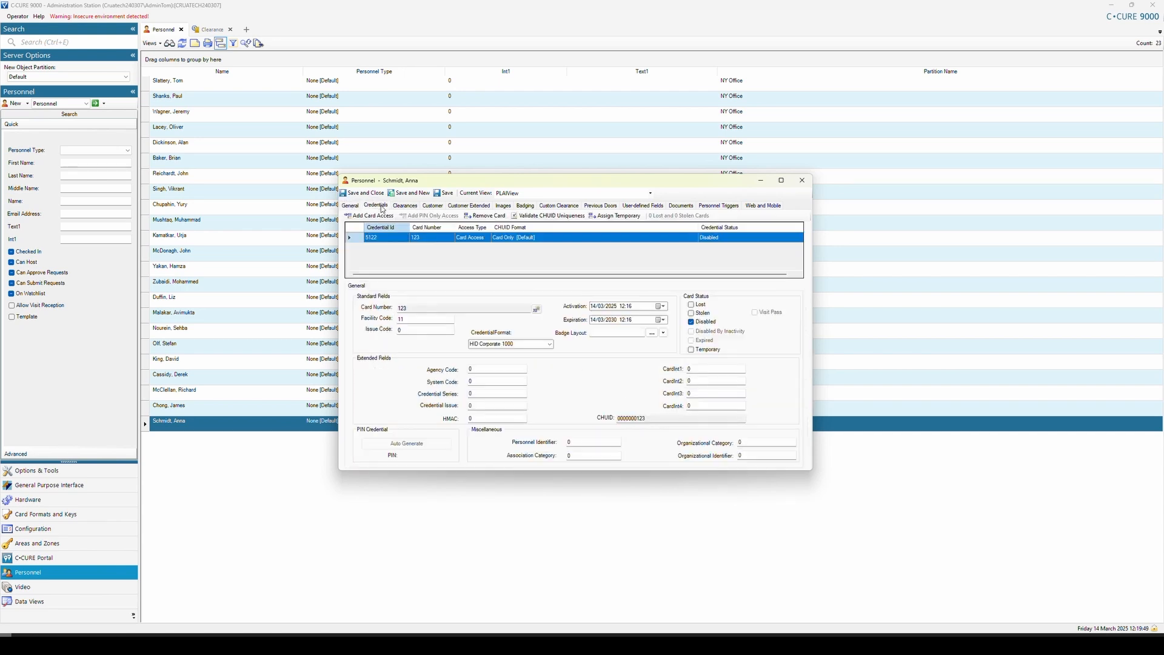